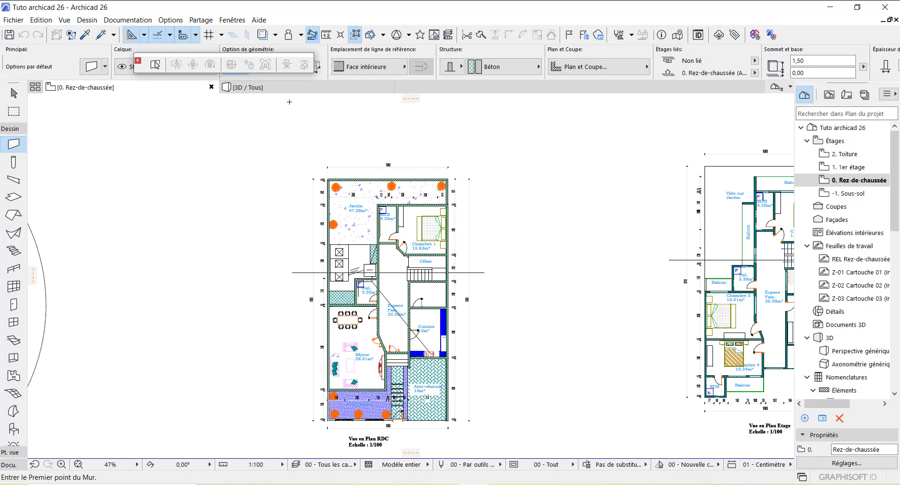
Step: Switch to the 3D view and orbit around the ground-floor concrete walls from several angles
left_click(283, 92)
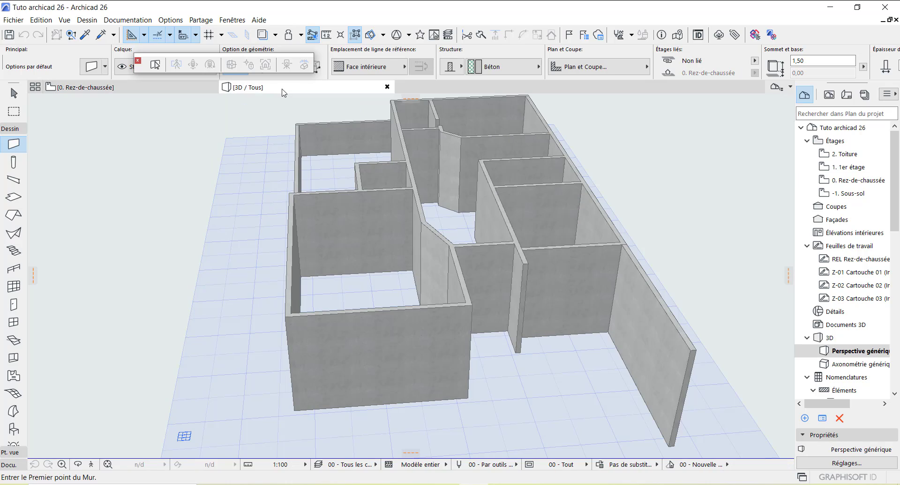
left_click(78, 466)
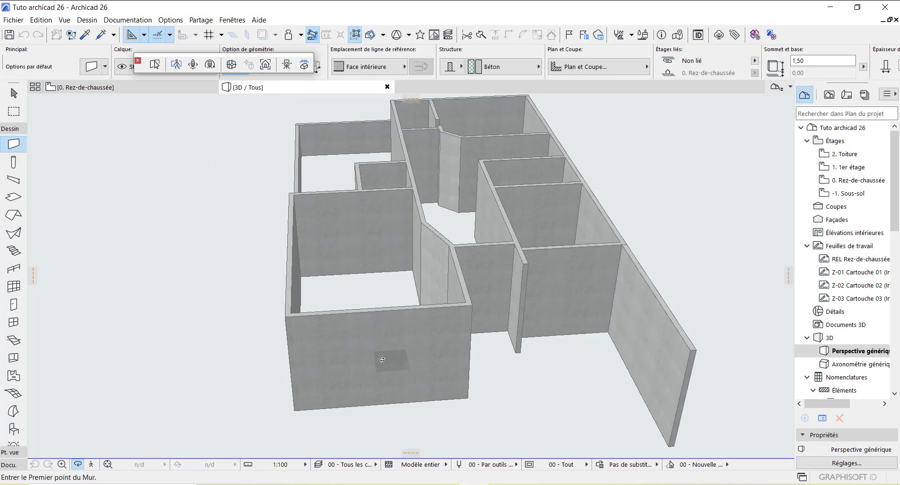
left_click_drag(342, 358, 378, 357)
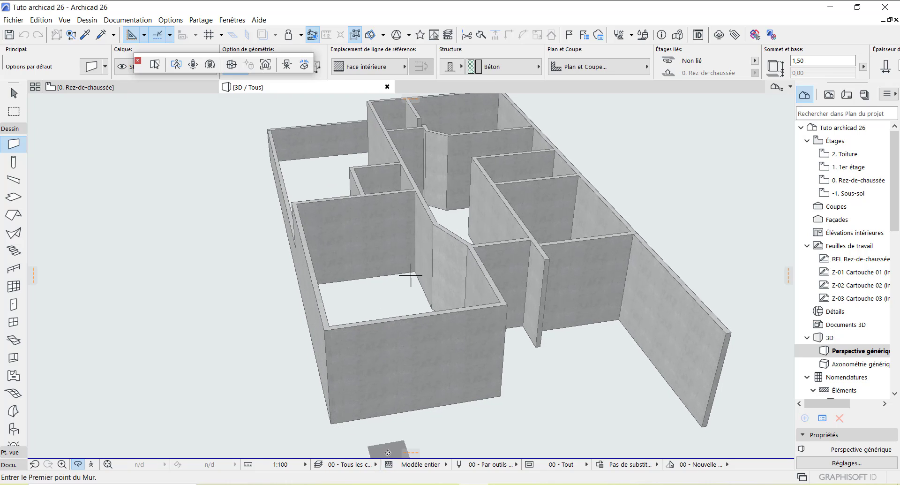
scroll(405, 195, "down", 2)
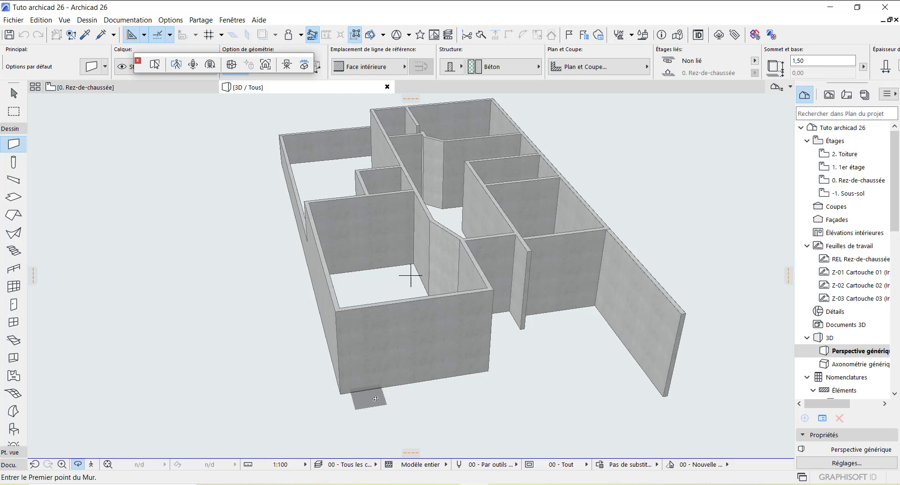
left_click_drag(409, 396, 429, 397)
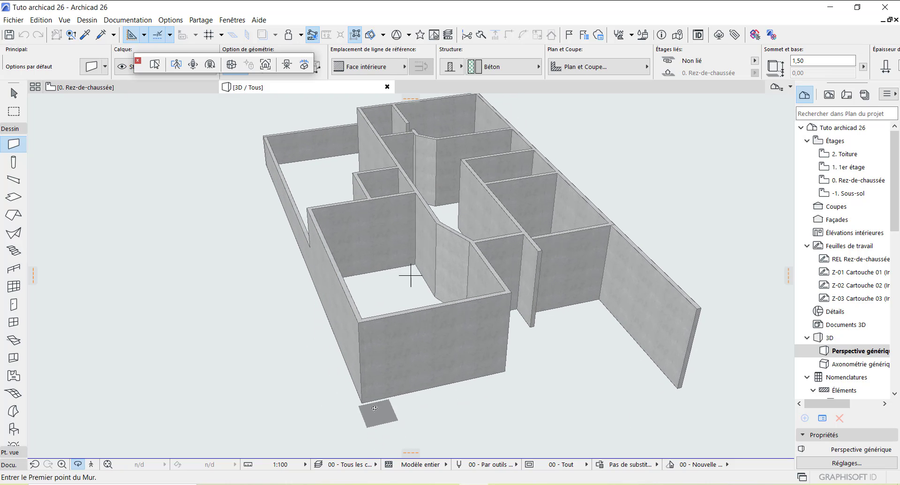
left_click_drag(447, 407, 395, 400)
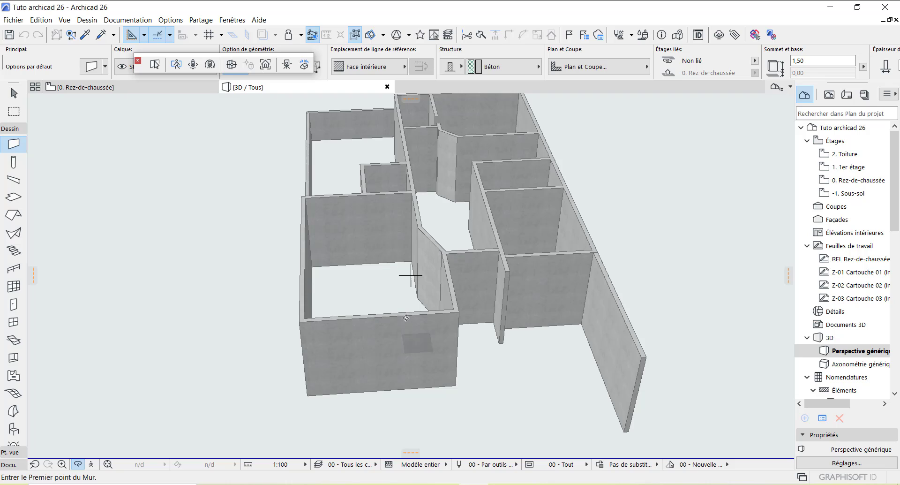
Step: Return to the 0. Rez-de-chaussée plan, zoom onto the Cour avant and pick its corner with the Wall tool
left_click(136, 87)
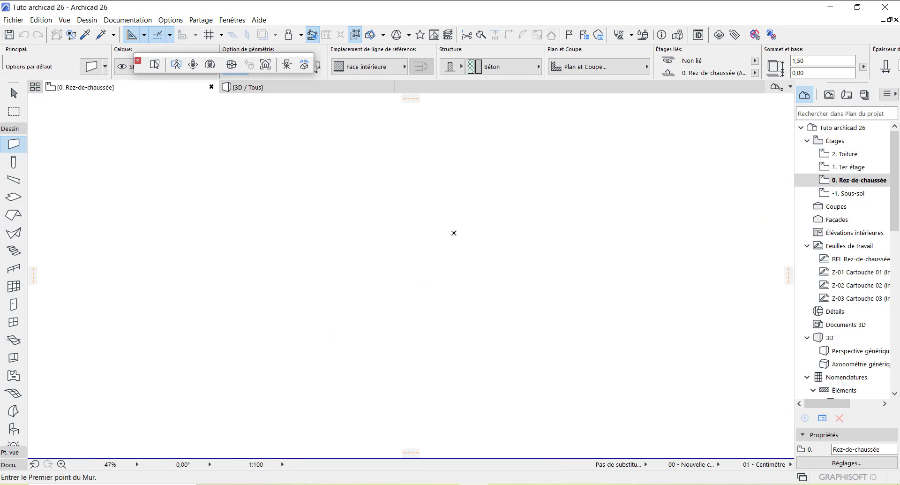
scroll(332, 428, "up", 10)
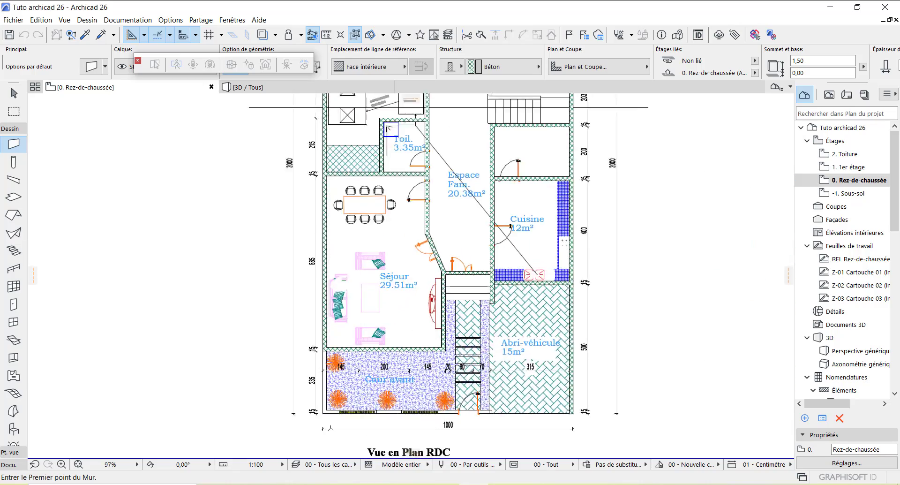
scroll(332, 405, "up", 1)
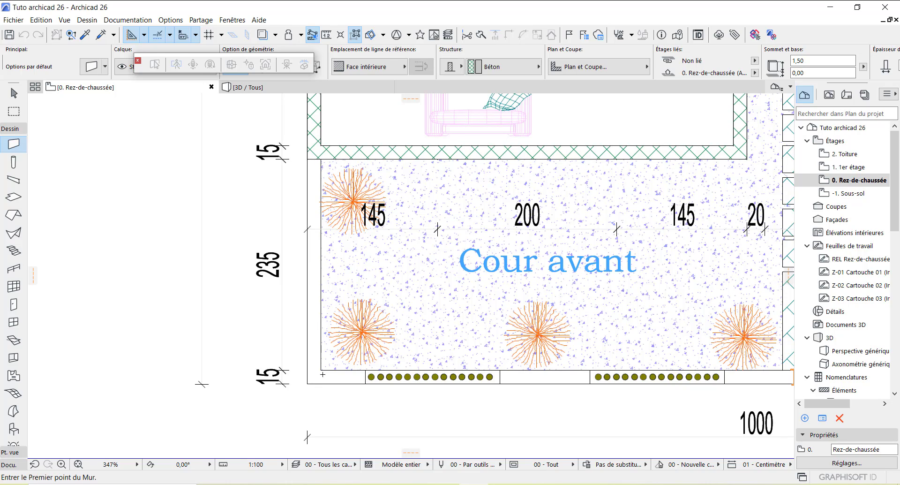
left_click(322, 370)
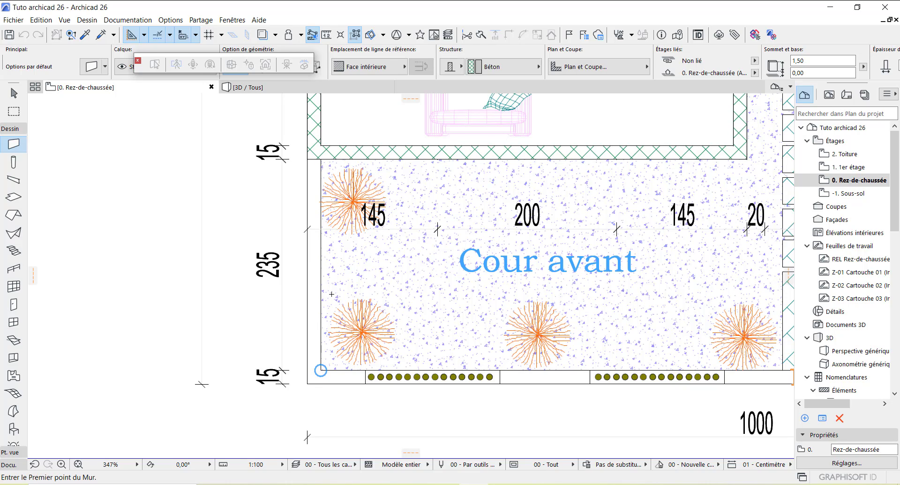
Step: Set the default wall height to 150,00, leaving the surface override off
double_click(14, 145)
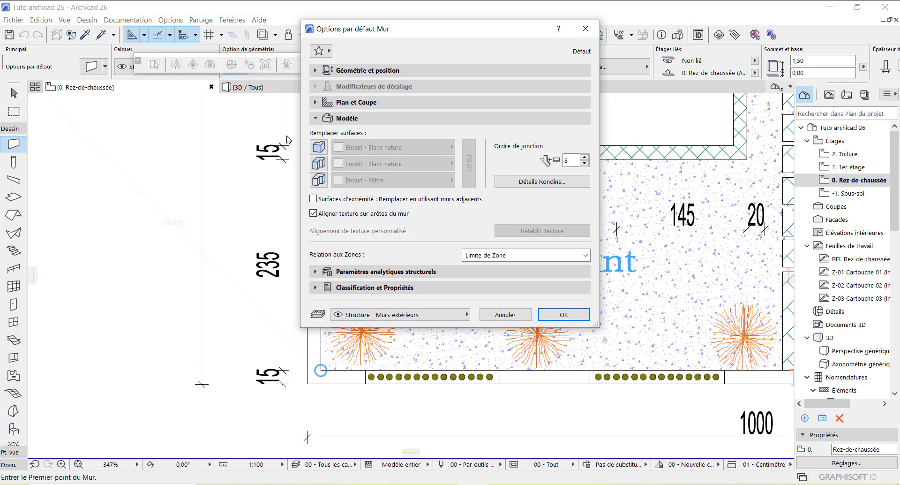
left_click(413, 71)
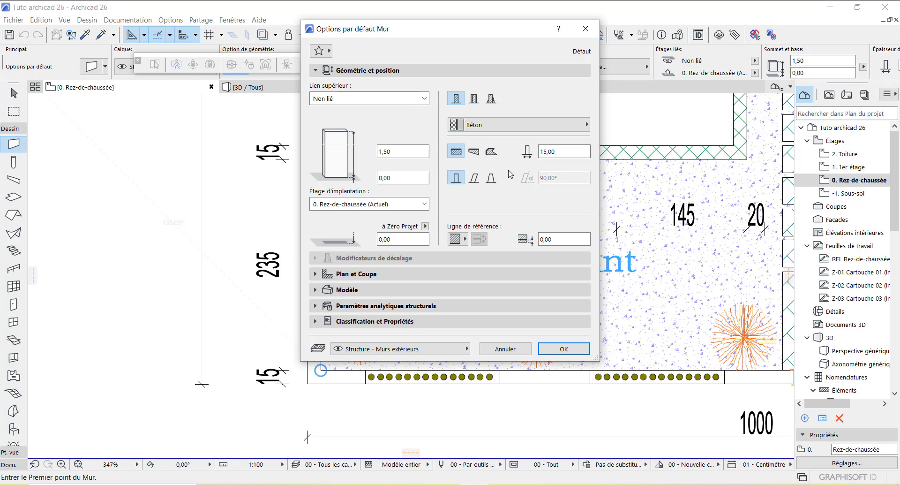
left_click_drag(398, 153, 379, 154)
type("150,00")
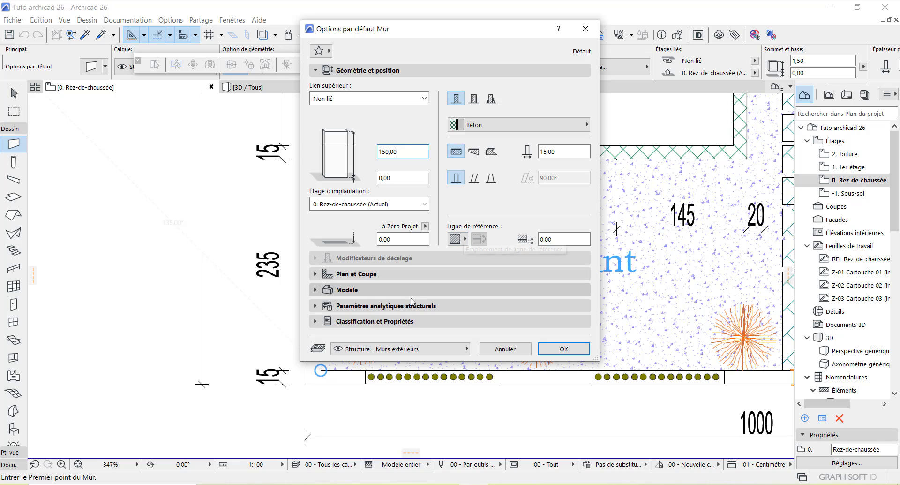
left_click(356, 291)
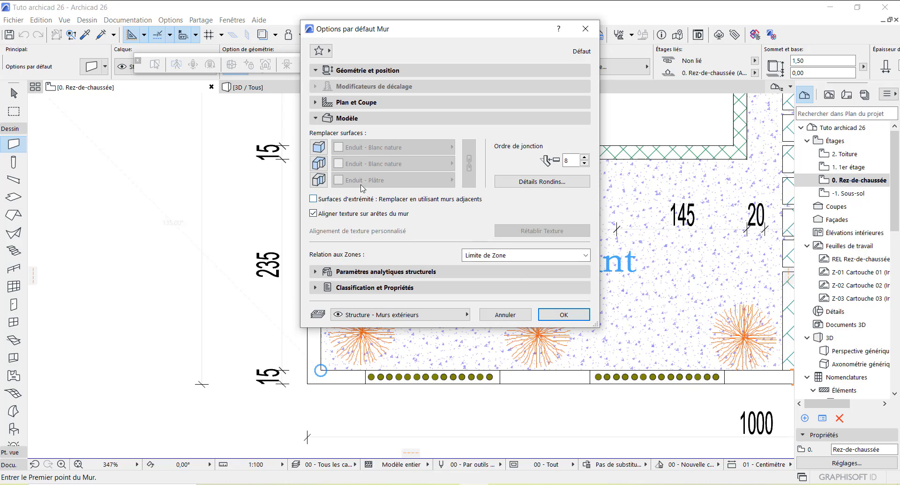
left_click(323, 150)
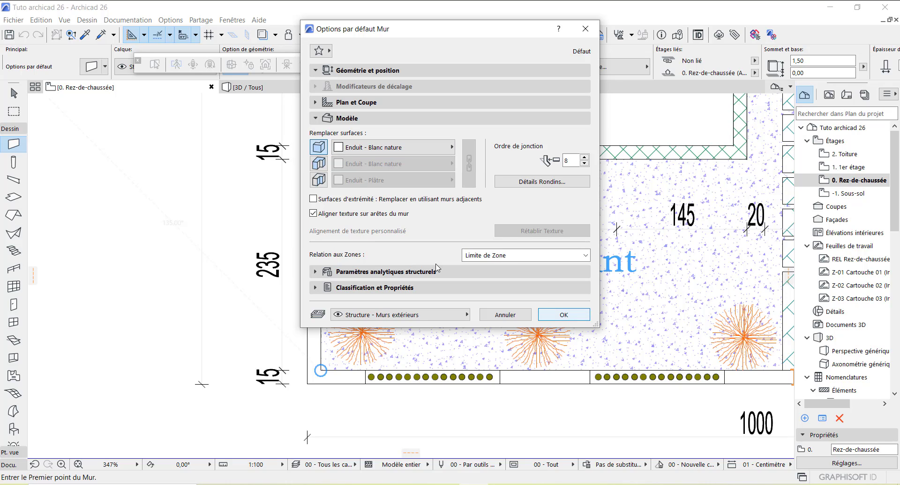
left_click(319, 147)
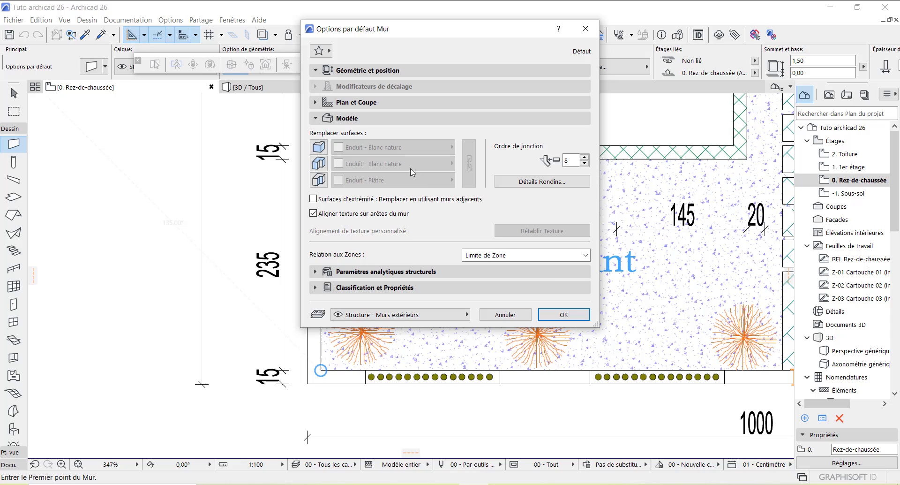
left_click(563, 314)
scroll(309, 162, "up", 3)
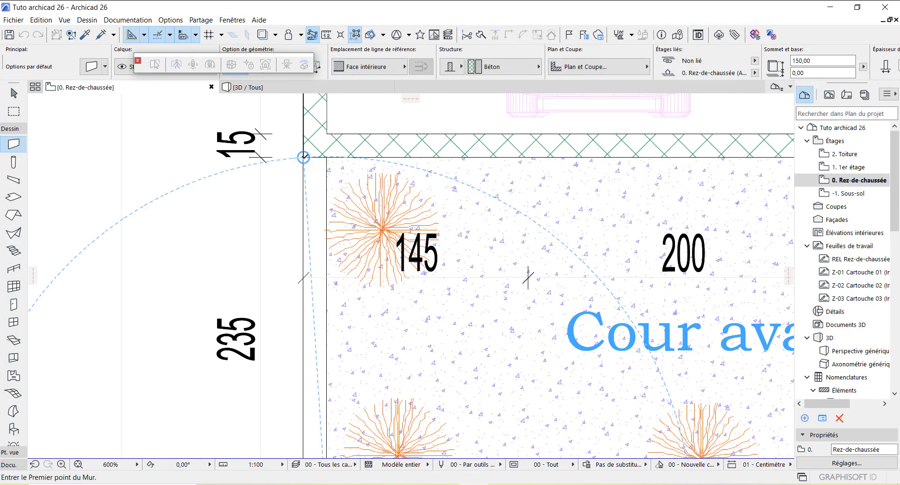
Step: Draw a wall down the left edge of the Cour avant with a Face extérieure reference line
left_click(304, 156)
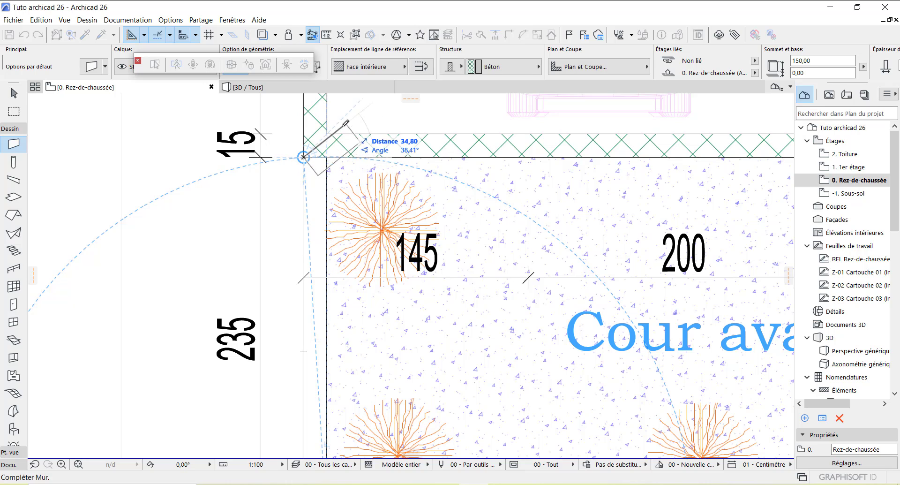
left_click(404, 68)
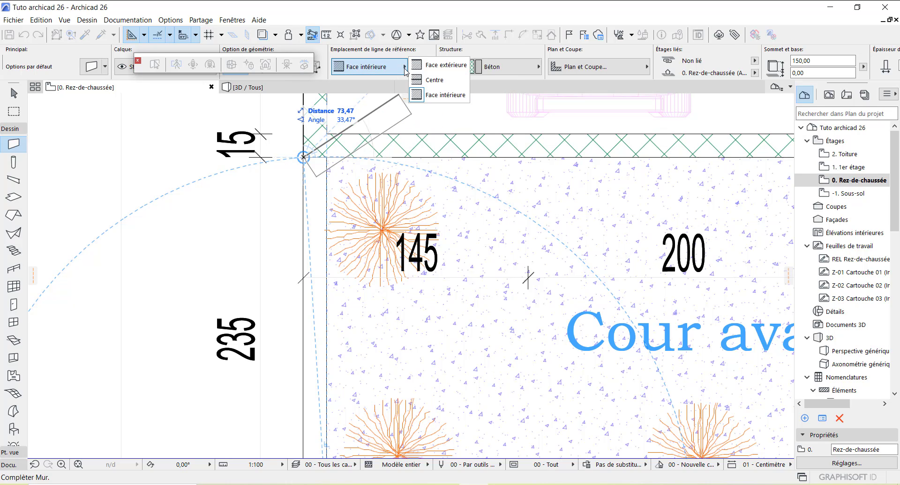
left_click(445, 70)
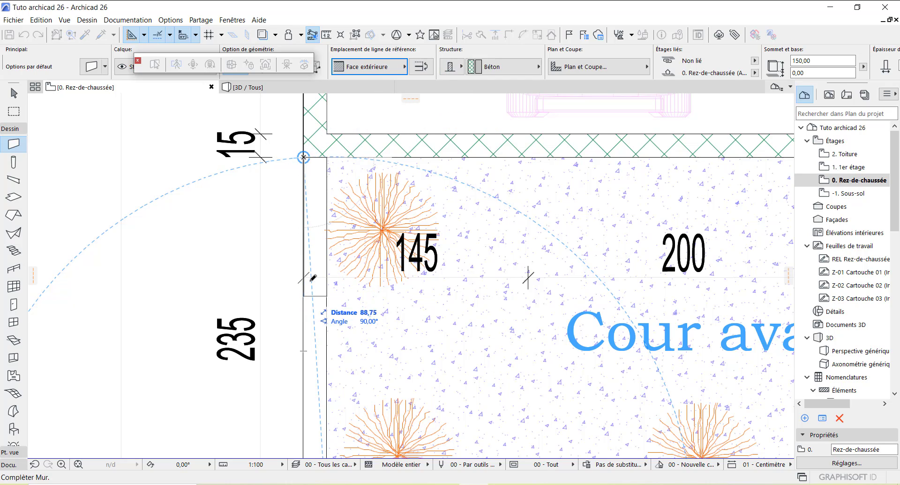
scroll(299, 159, "down", 5)
scroll(305, 204, "up", 5)
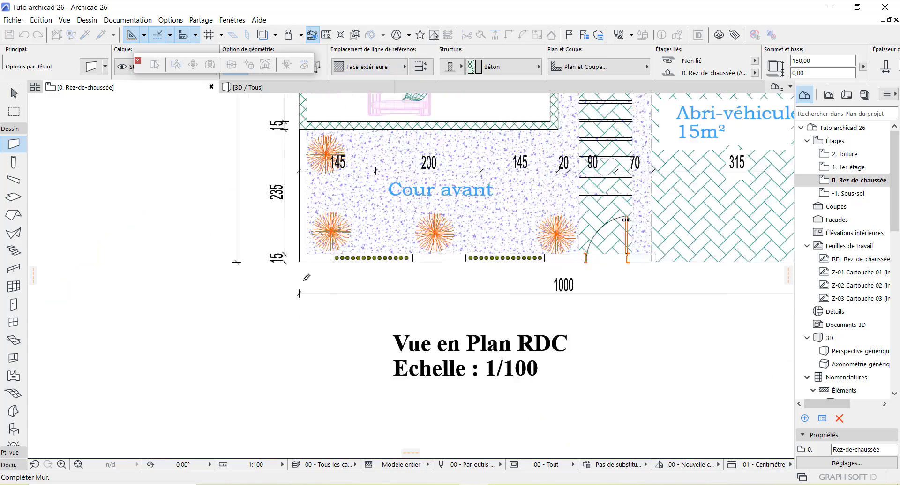
scroll(309, 223, "up", 3)
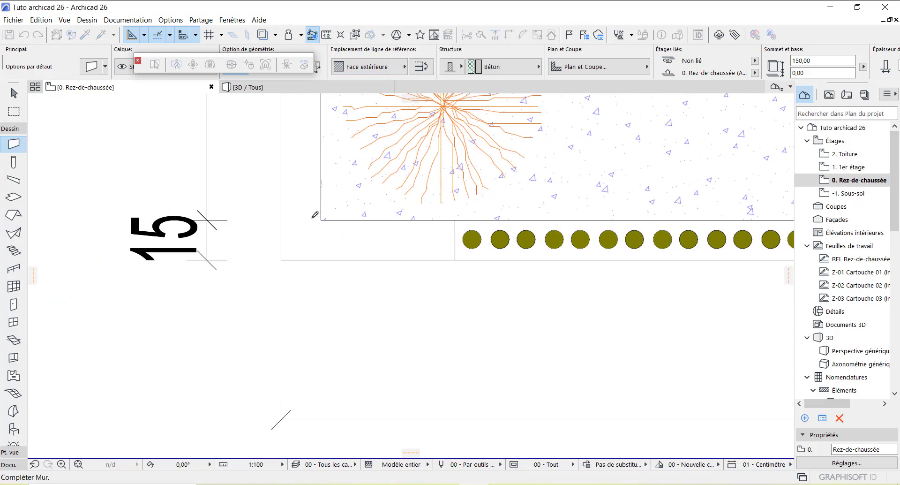
left_click(282, 217)
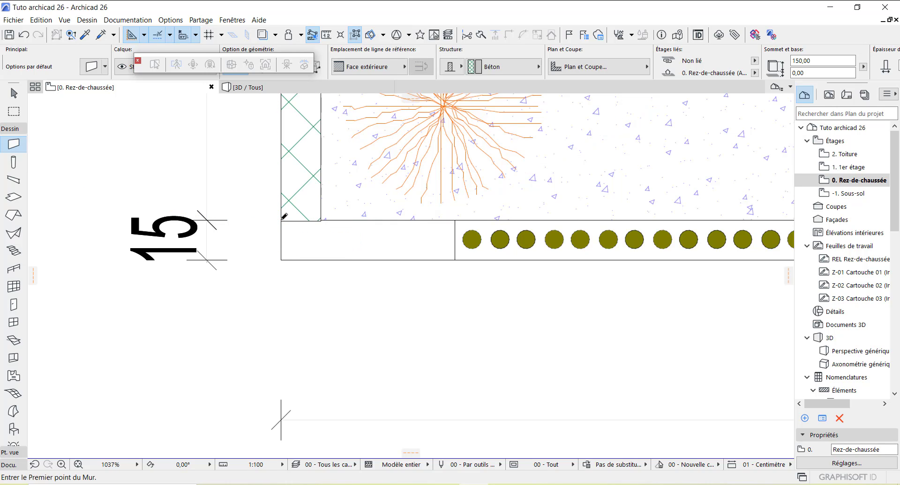
scroll(299, 272, "down", 8)
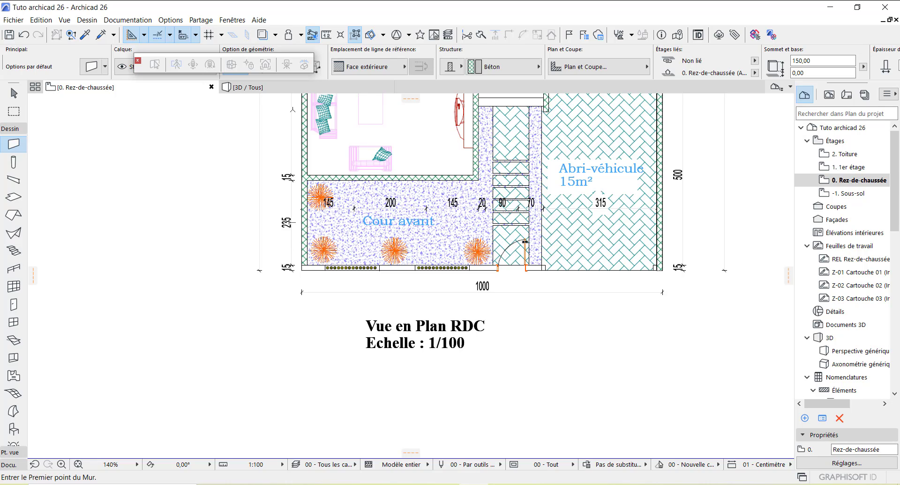
left_click(271, 90)
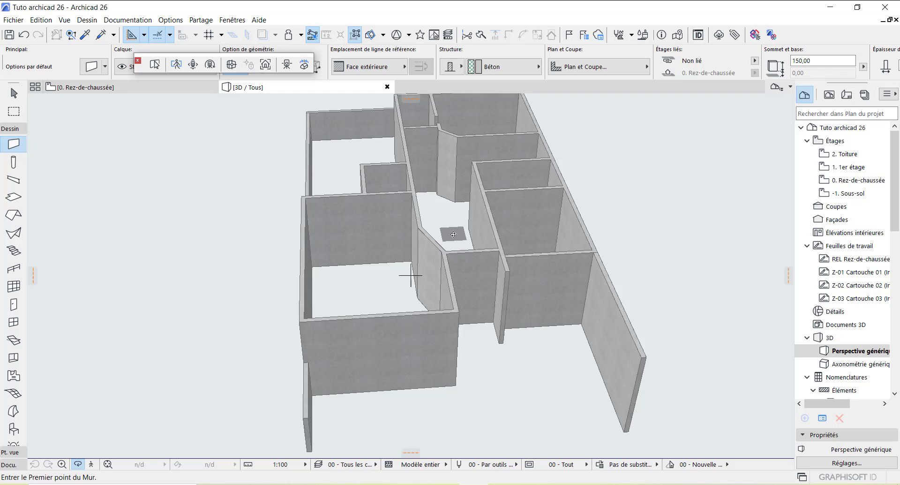
scroll(453, 235, "down", 3)
middle_click_drag(365, 362, 613, 321, "shift")
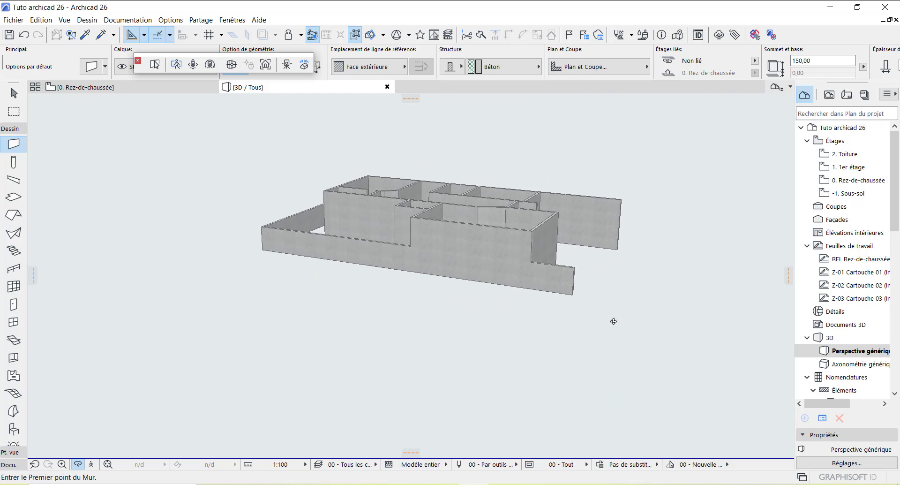
scroll(569, 284, "up", 3)
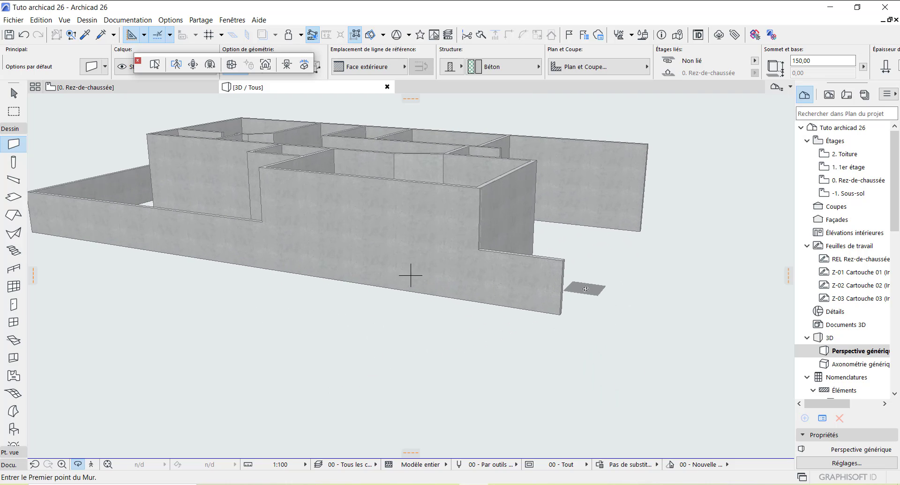
scroll(503, 301, "up", 3)
middle_click_drag(502, 301, 489, 302, "shift")
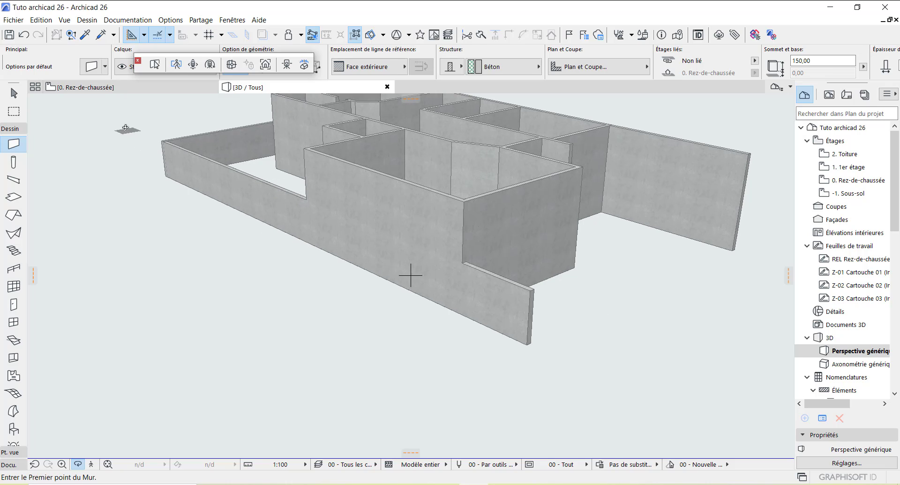
left_click(133, 90)
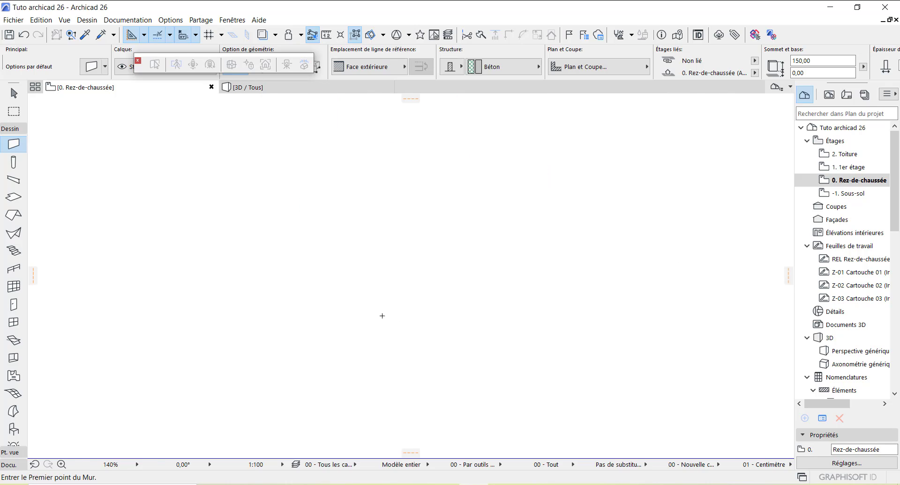
scroll(363, 324, "down", 5)
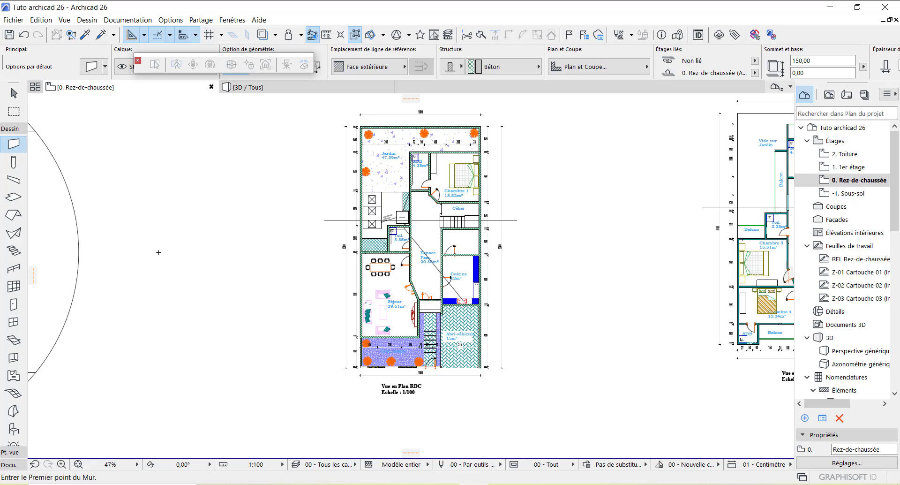
Step: Select all walls and override their three surfaces with linked Peinture - Blanc brillant
key("ctrl+a")
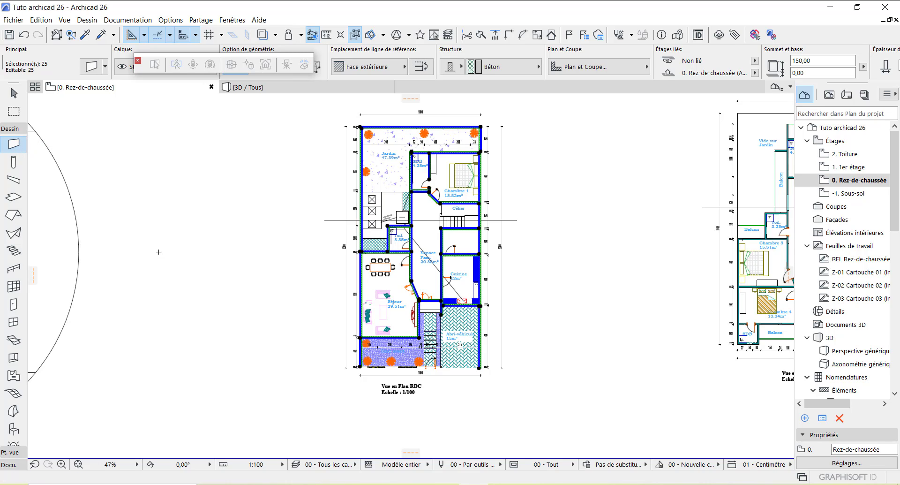
double_click(13, 145)
left_click(318, 148)
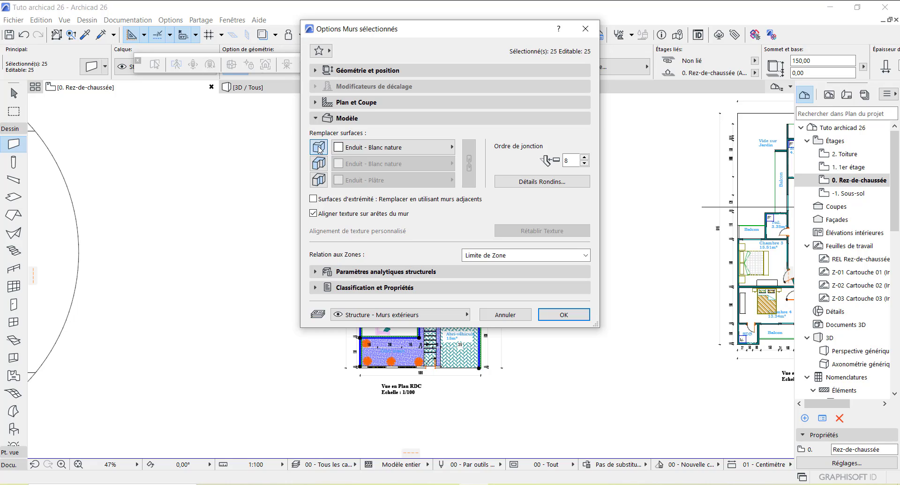
left_click(319, 163)
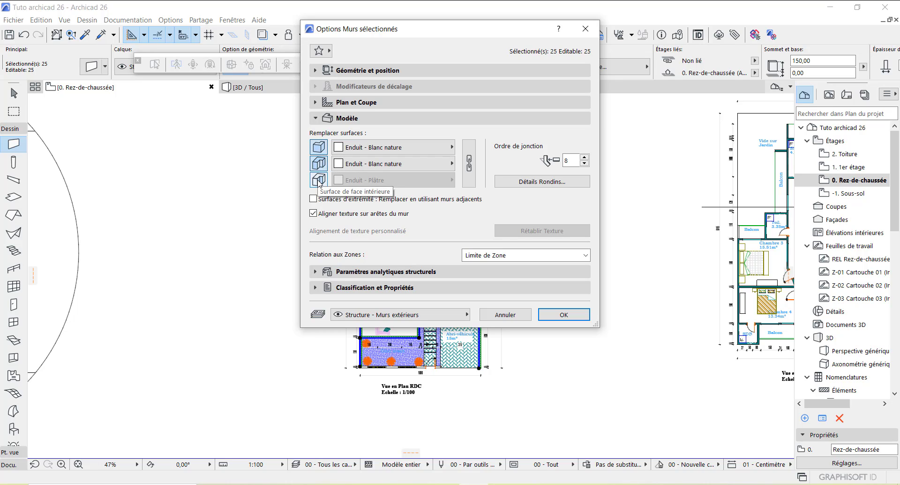
left_click(321, 181)
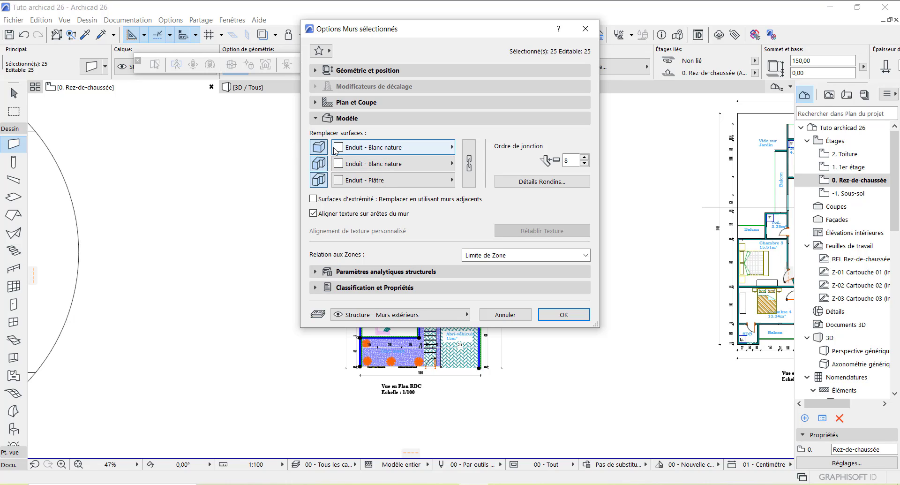
left_click(382, 148)
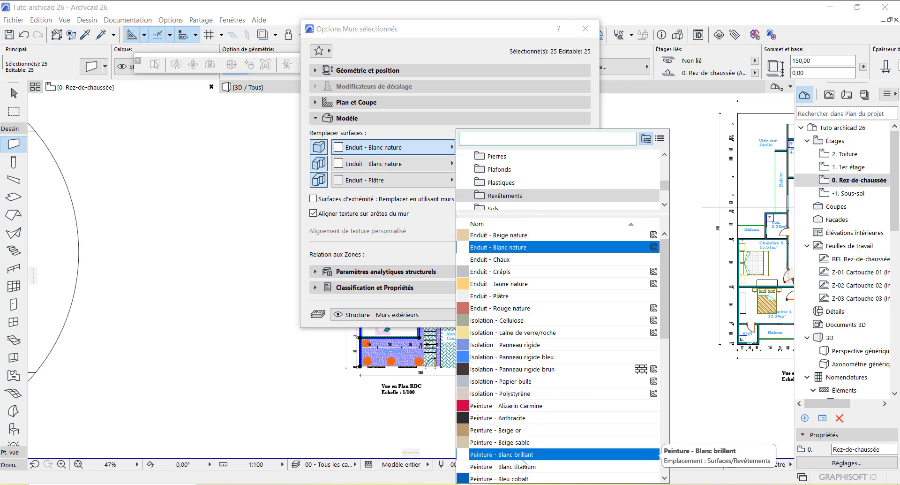
left_click(541, 454)
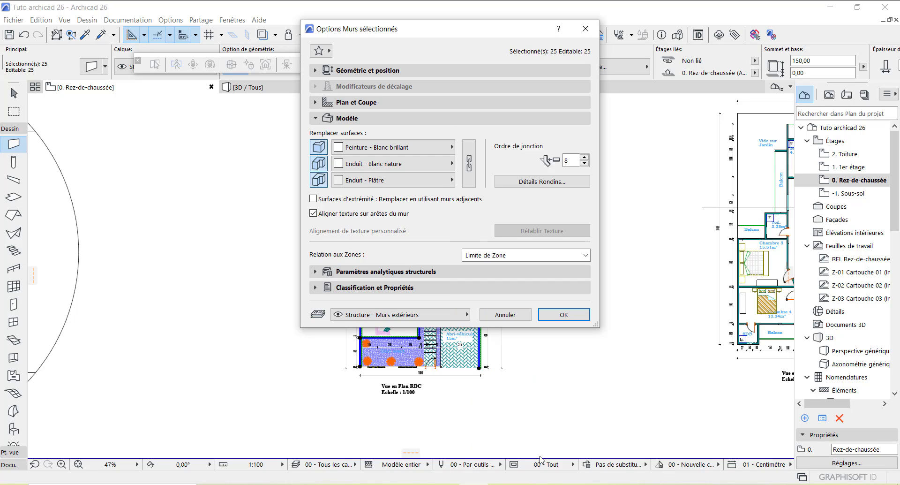
left_click(469, 163)
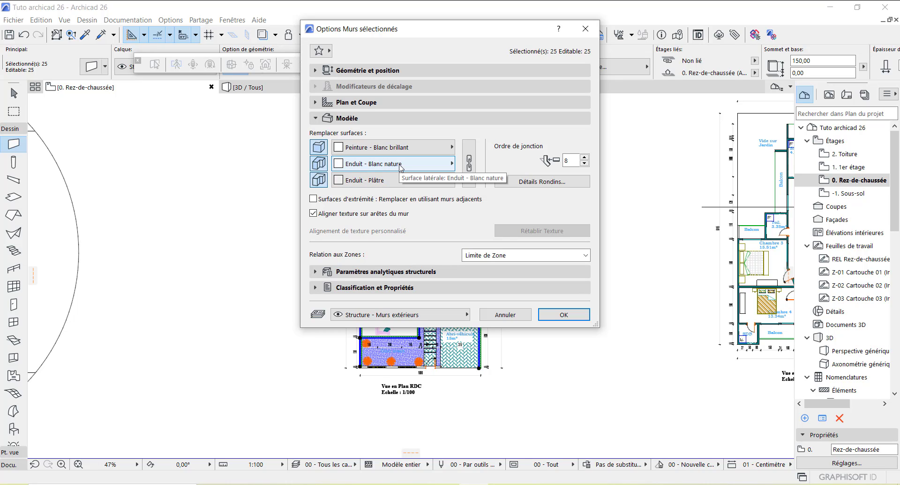
left_click(468, 164)
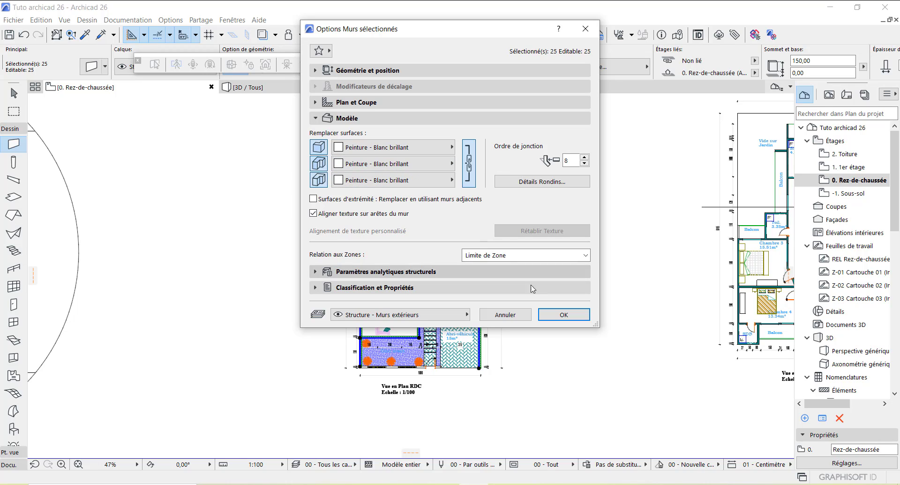
left_click(563, 316)
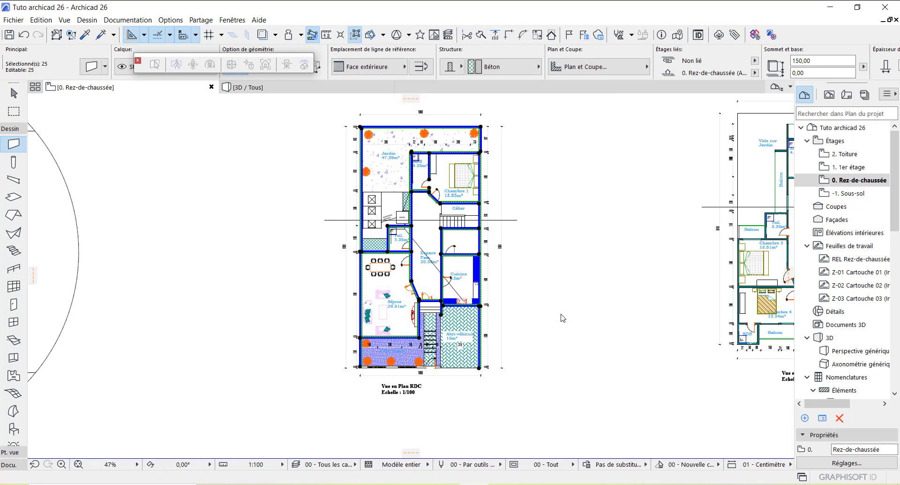
Step: Preview the white walls in 3D, then return to the ground-floor plan and deselect everything
left_click(297, 89)
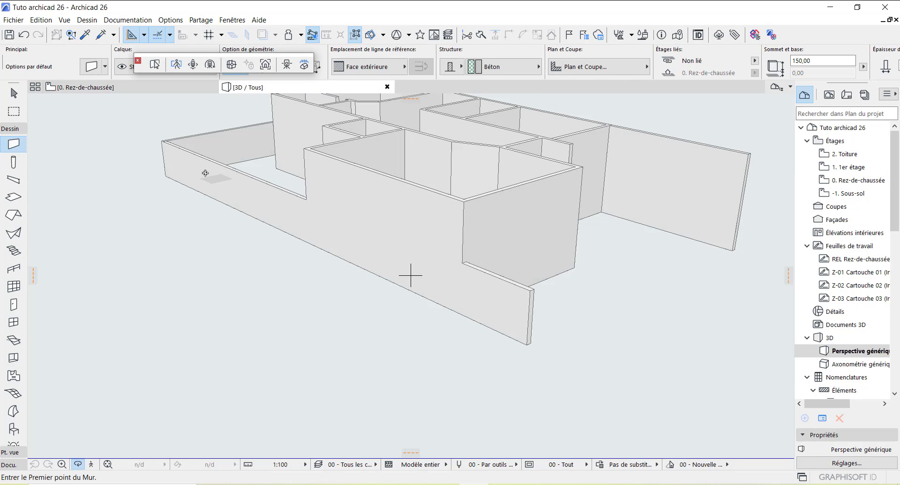
left_click(150, 87)
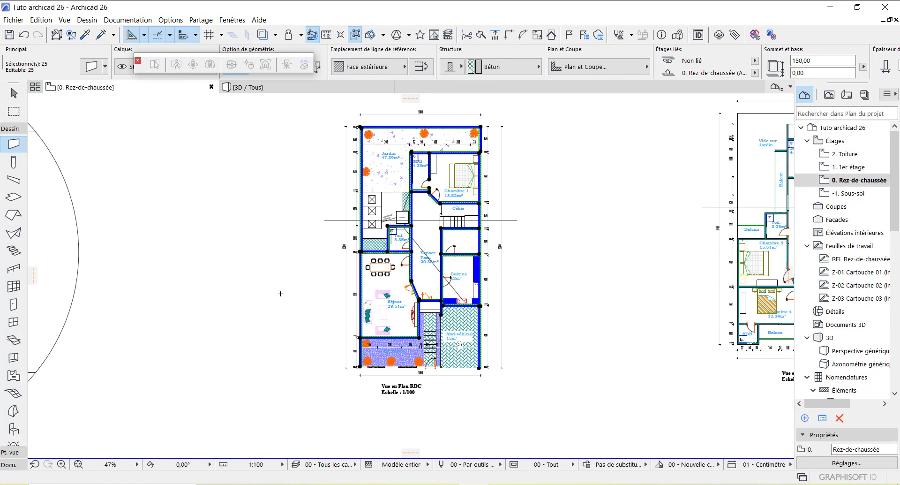
key("Escape")
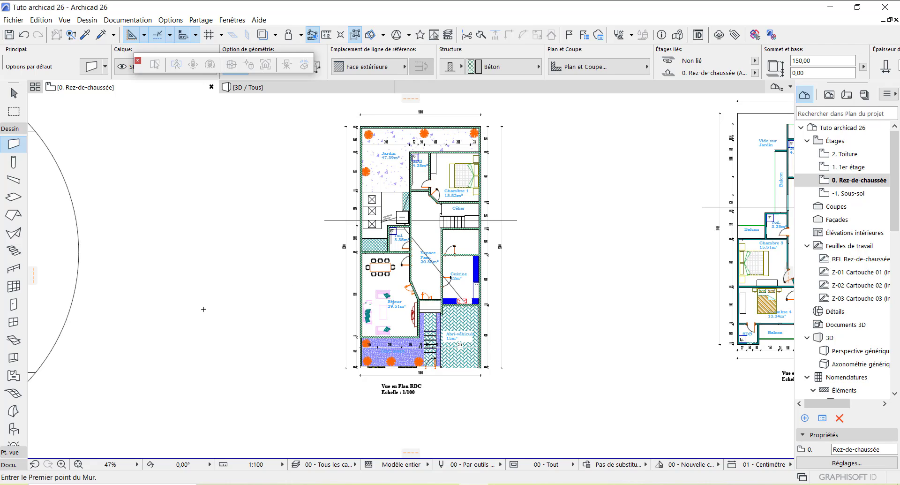
Step: Choose Fenêtre coulissante 2 vantaux 26 from Fenêtres coulissantes 26 as the default window
double_click(14, 322)
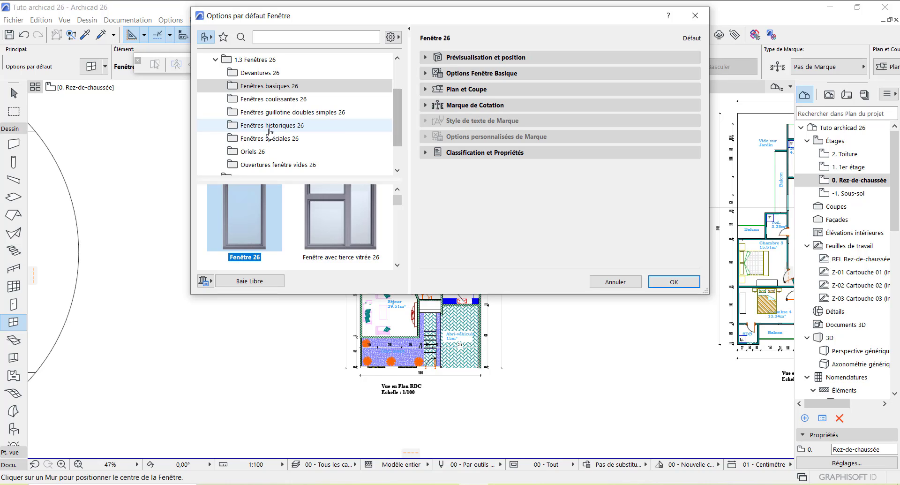
left_click(289, 100)
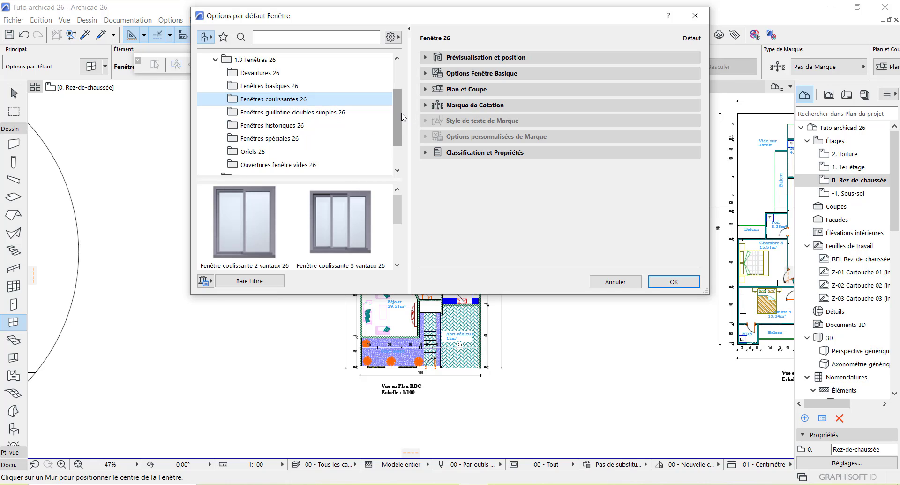
mouse_move(397, 121)
left_mouse_down()
mouse_move(396, 149)
mouse_move(397, 133)
left_mouse_up()
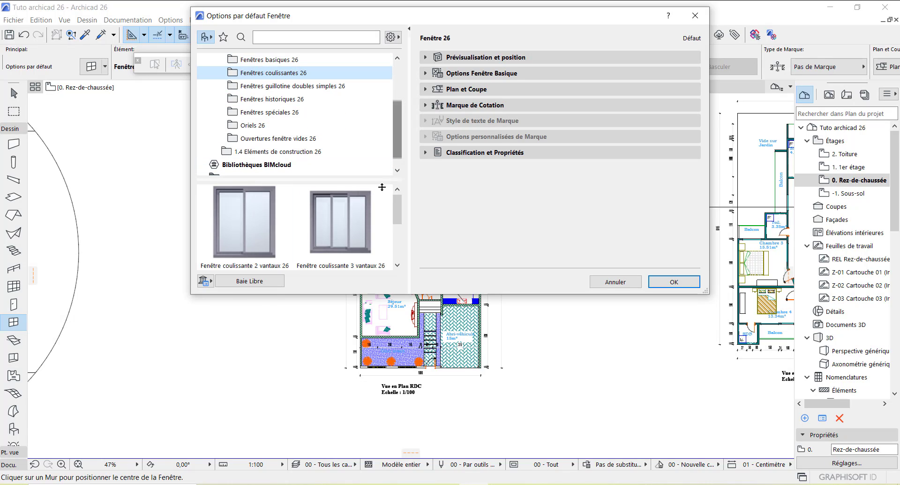
mouse_move(398, 208)
left_mouse_down()
mouse_move(398, 224)
mouse_move(399, 206)
left_mouse_up()
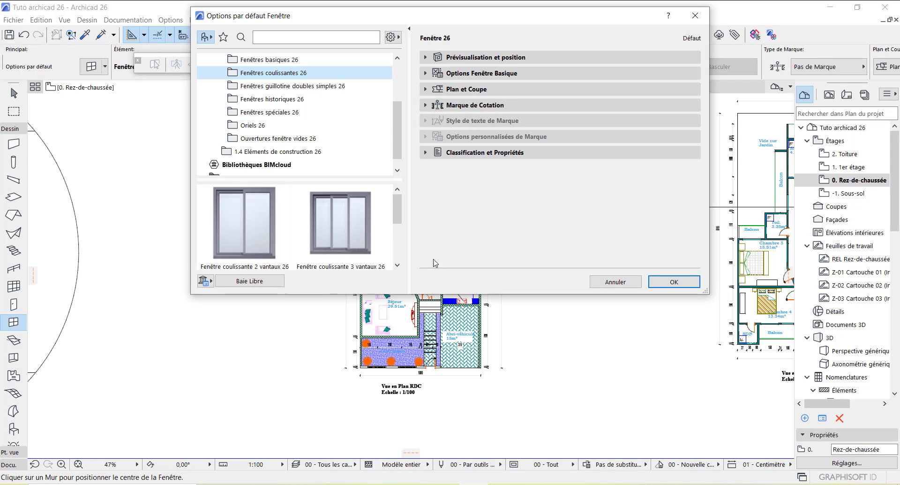
mouse_move(394, 208)
left_mouse_down()
mouse_move(396, 231)
mouse_move(395, 205)
left_mouse_up()
left_click(249, 230)
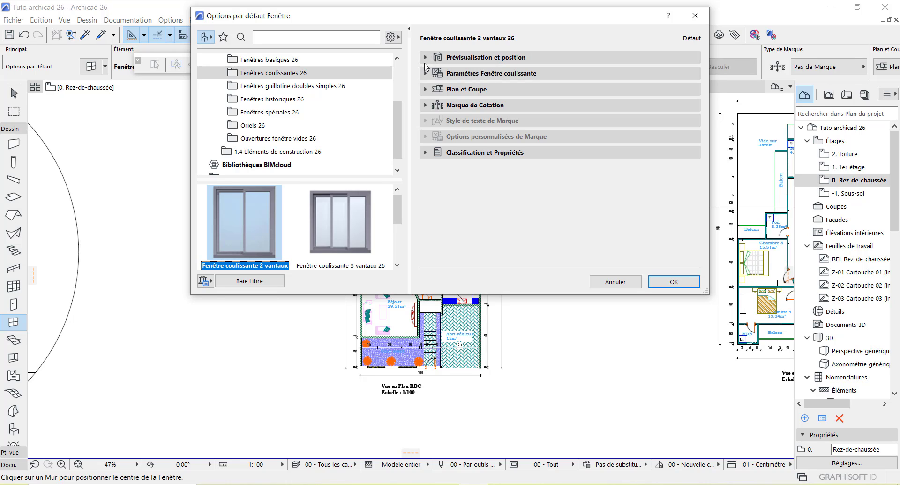
Step: Set the window width and height to 120
left_click(487, 58)
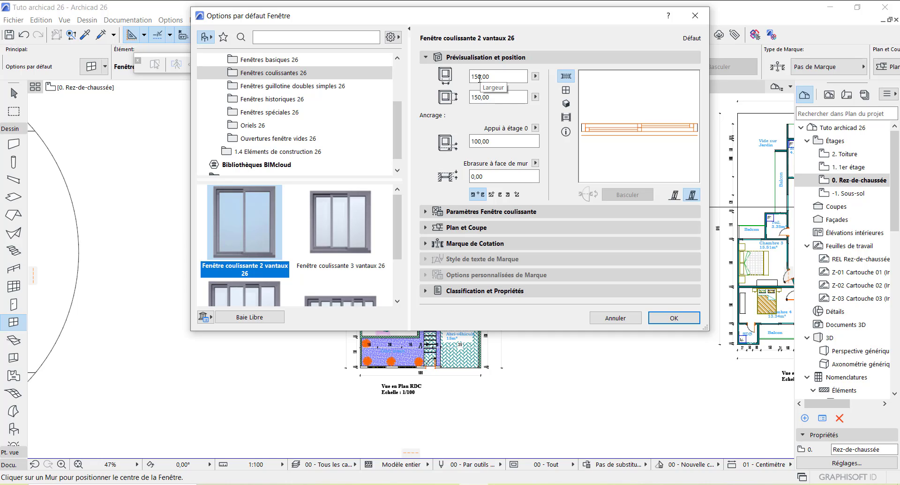
left_click(478, 77)
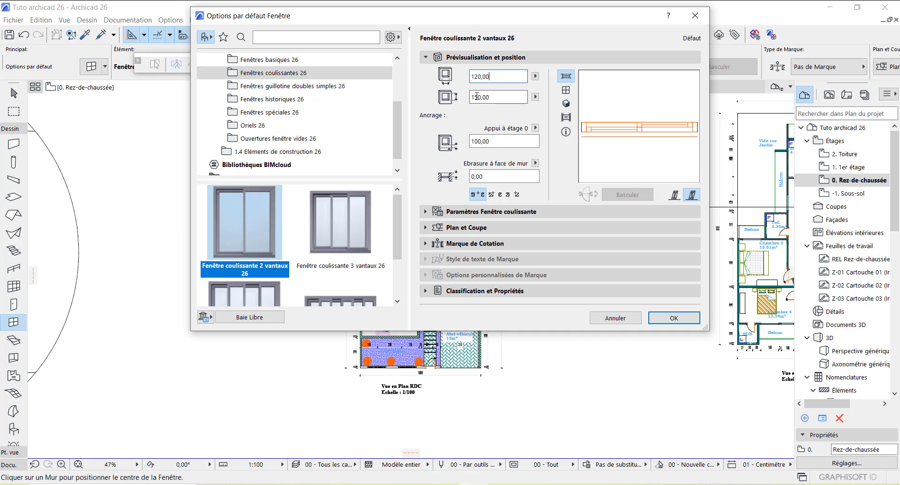
left_click(479, 97)
key("BackSpace")
type("2")
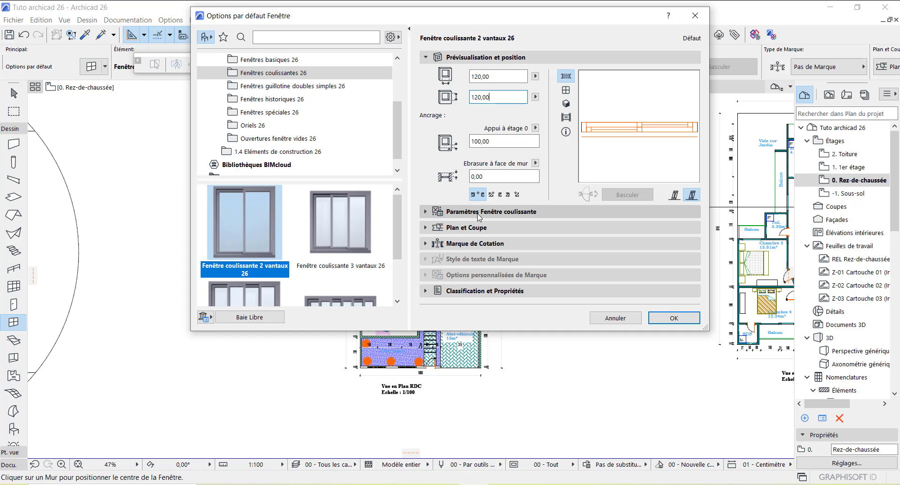
Step: Open the sliding window parameters and page through to the sash options, keeping no glazing bars
left_click(479, 214)
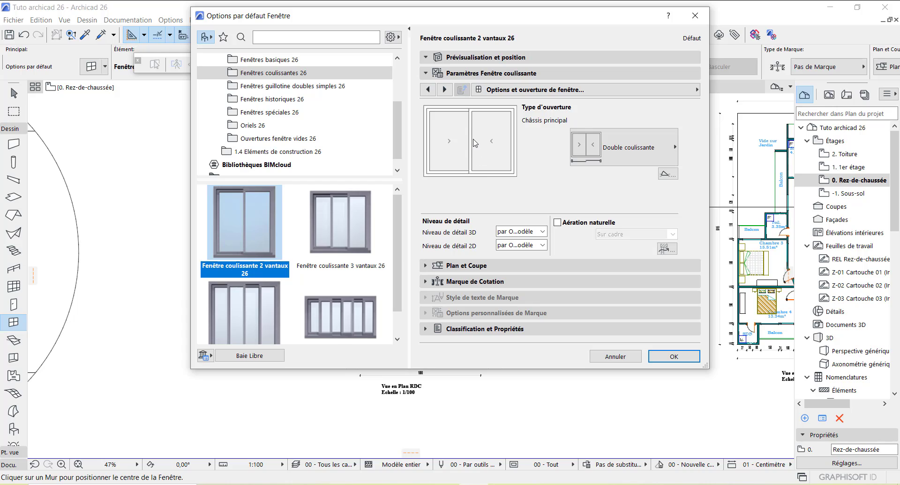
left_click(445, 90)
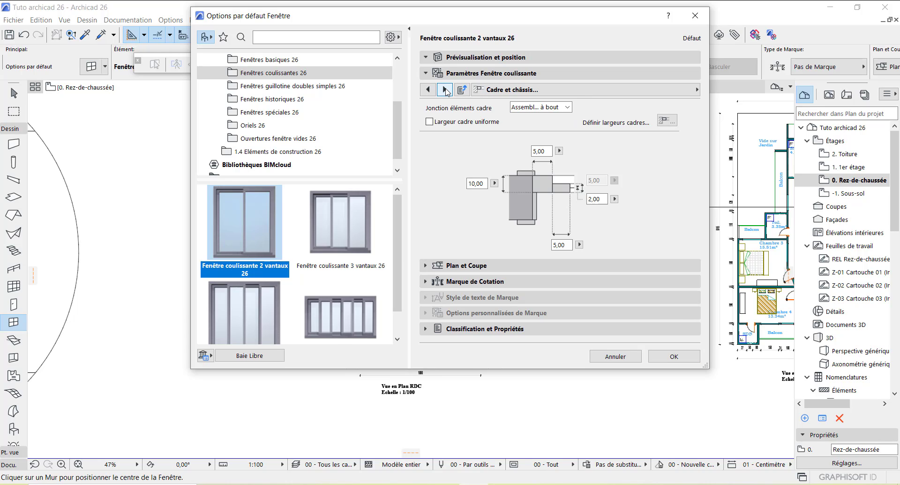
left_click(445, 90)
left_click(445, 90)
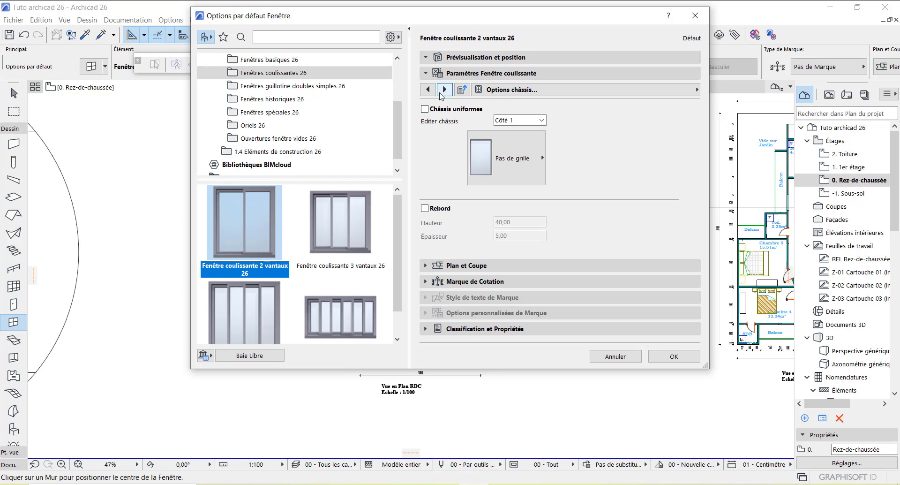
left_click(544, 160)
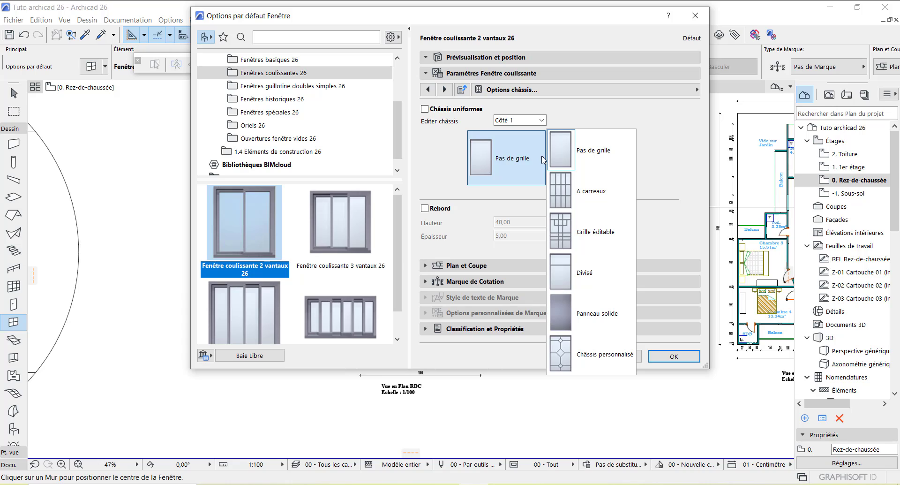
left_click(543, 160)
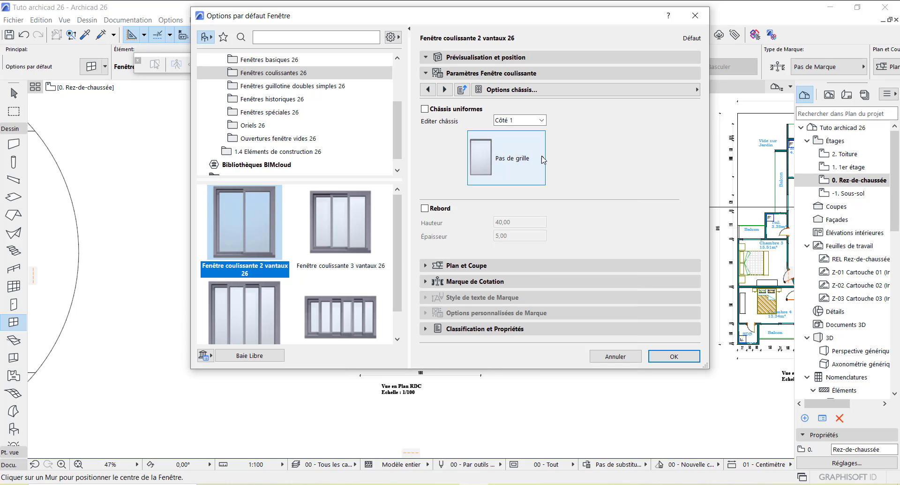
Step: Leave the sash without a handle and page on through to Attributs modèle
left_click(445, 90)
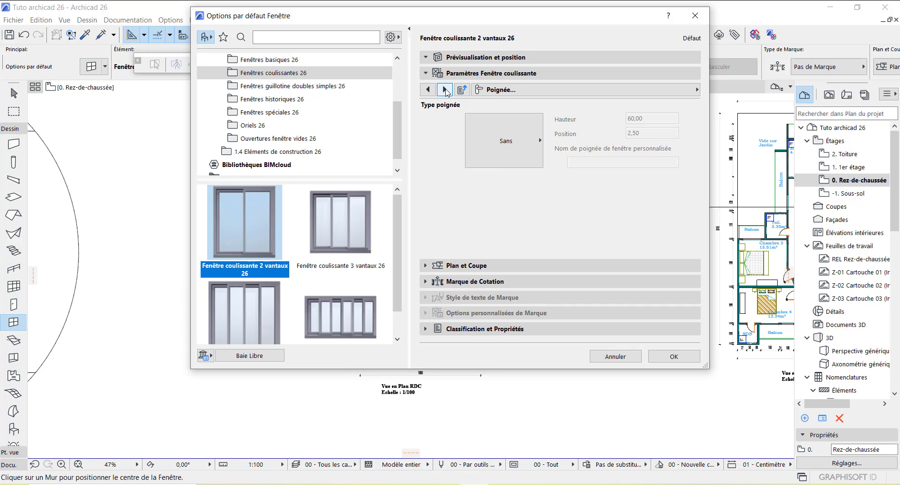
left_click(541, 141)
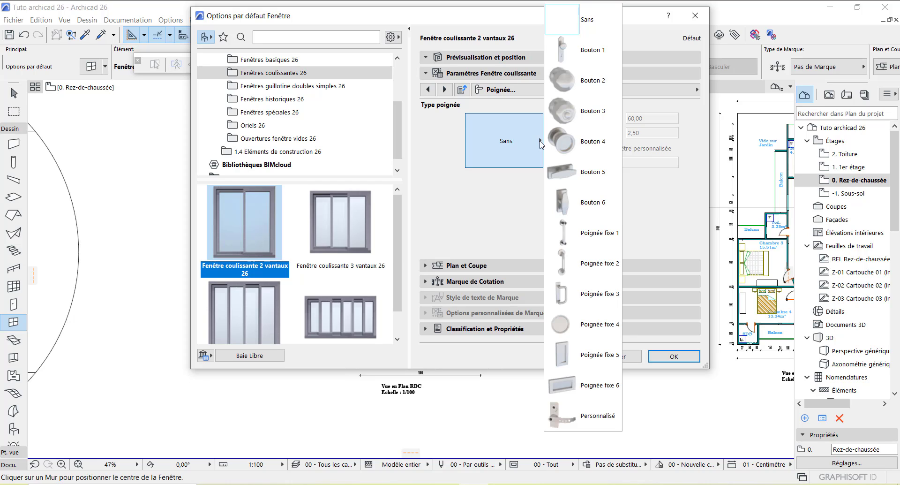
left_click(540, 142)
left_click(444, 89)
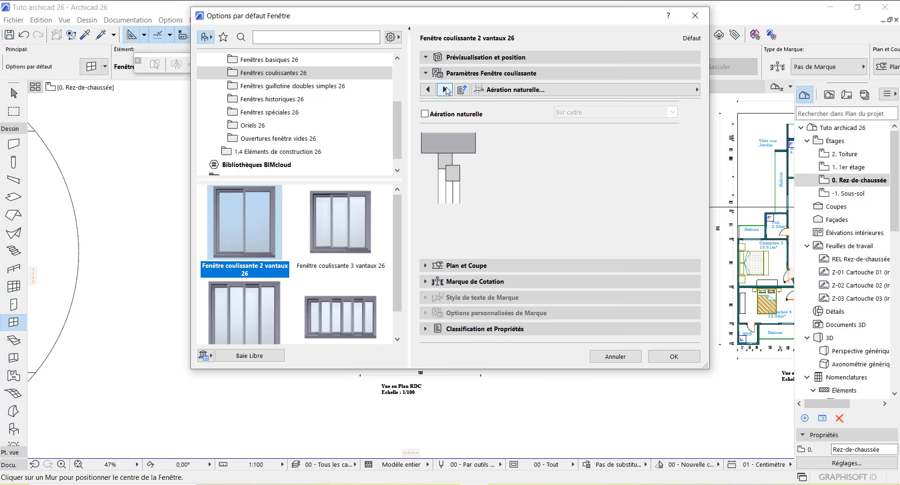
left_click(444, 89)
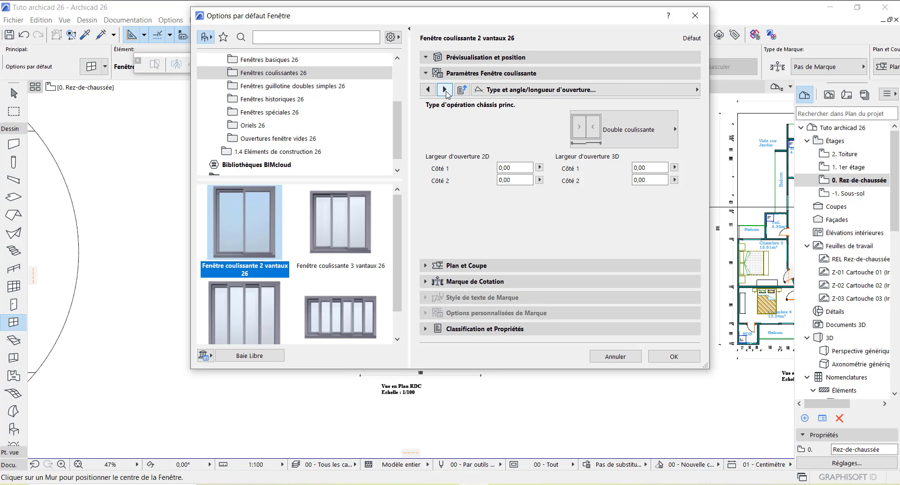
left_click(445, 91)
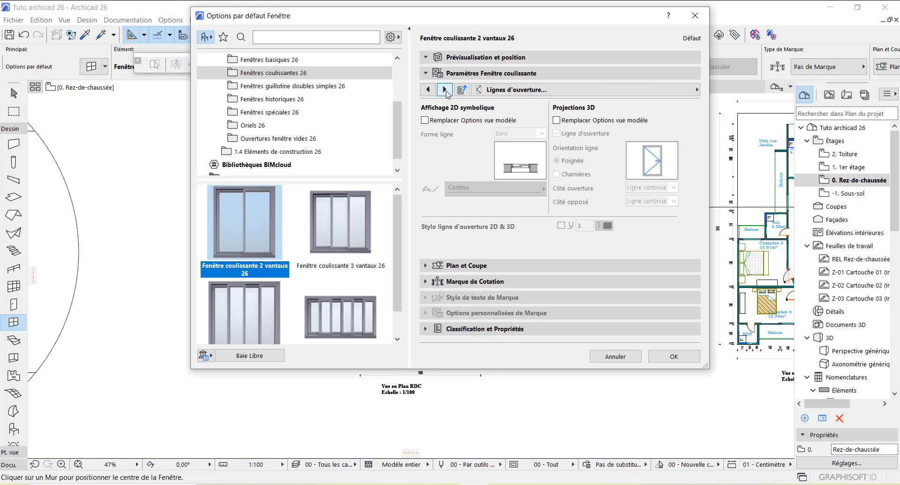
left_click(445, 91)
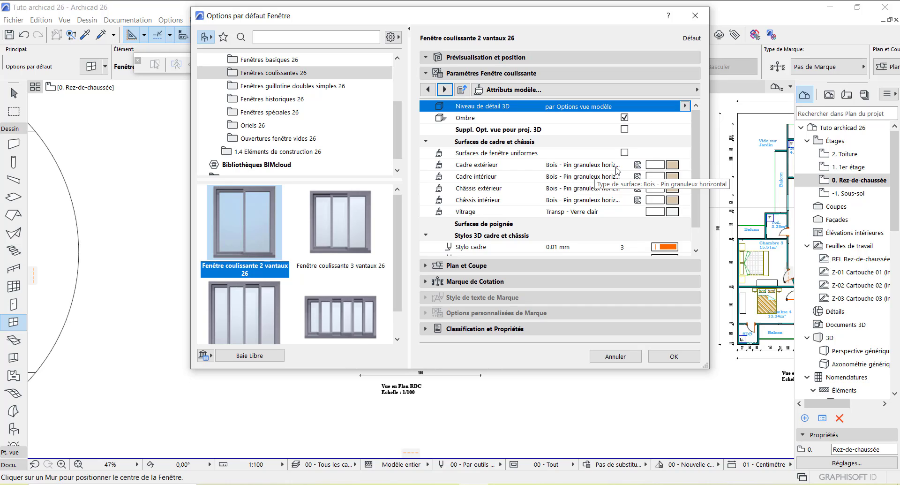
Step: Set the sliding window's outer frame surface to Peinture - Noir
left_click(673, 168)
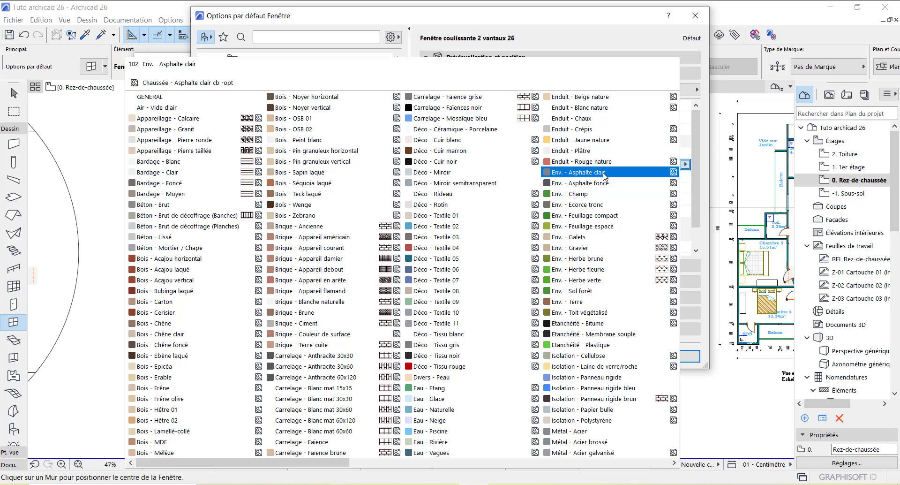
scroll(604, 175, "down", 3)
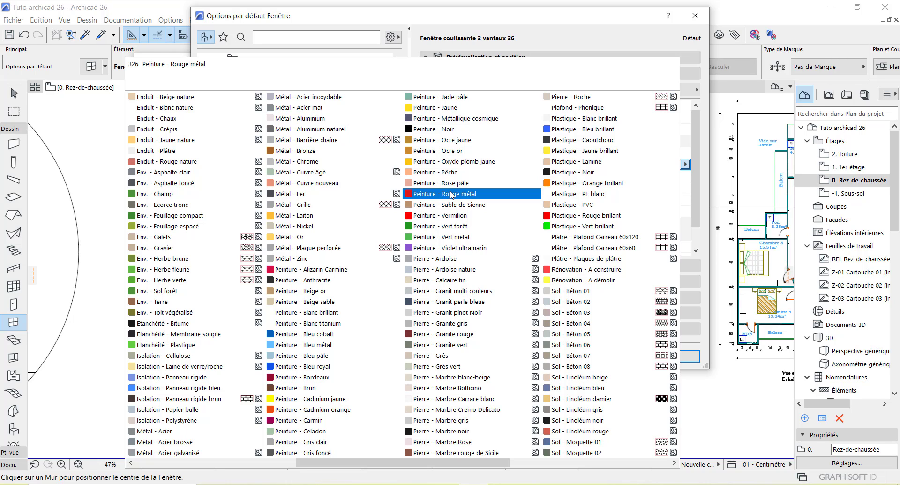
scroll(451, 194, "down", 3)
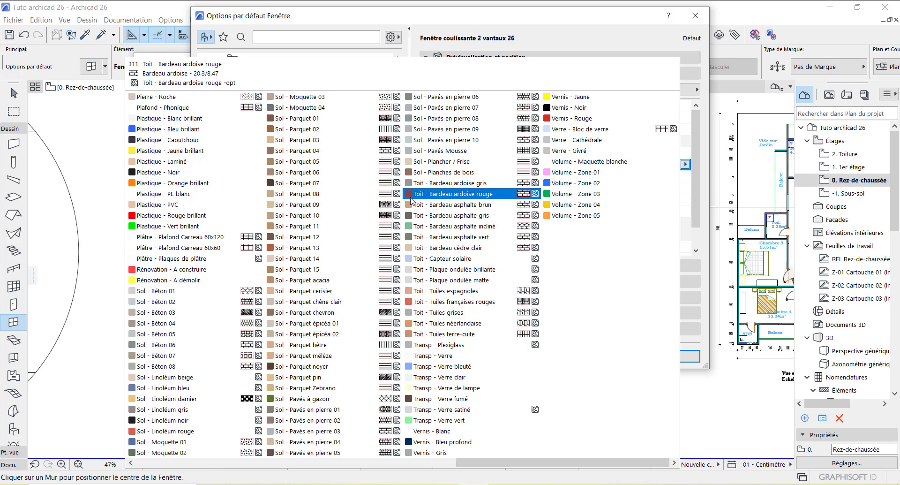
scroll(411, 199, "up", 3)
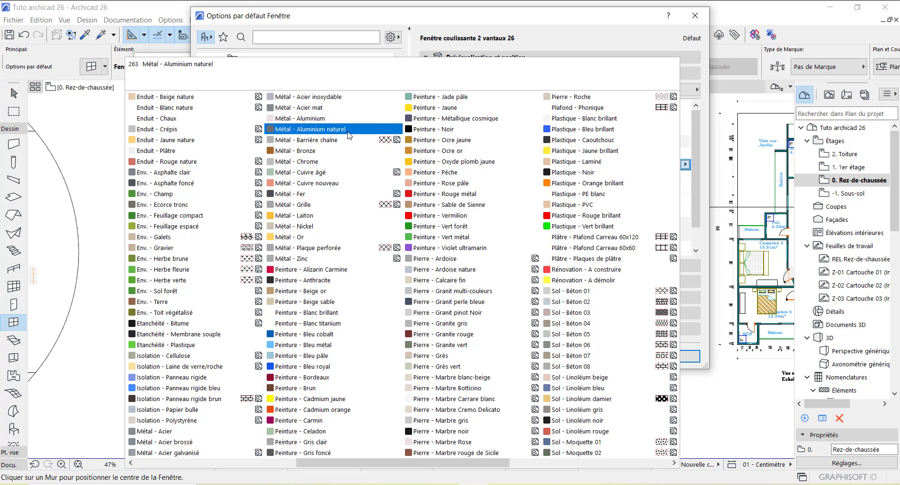
left_click(458, 132)
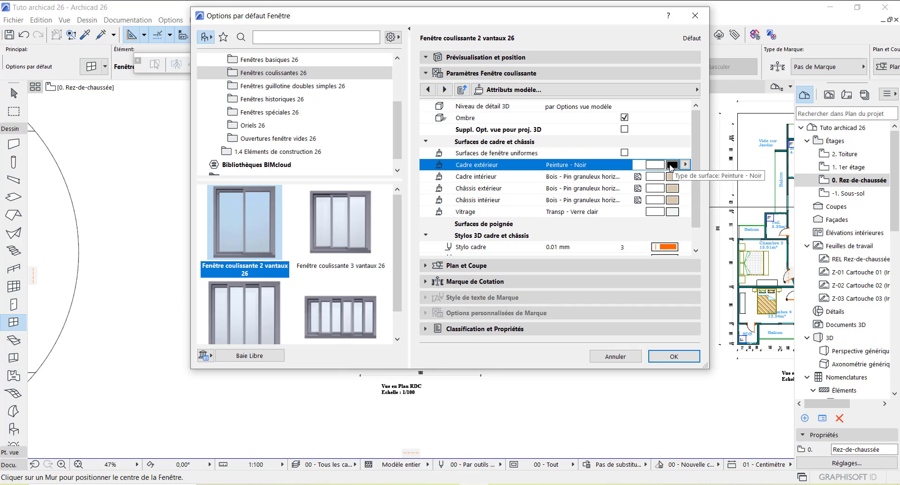
Step: Make all frame and sash surfaces uniform Peinture - Noir and confirm the window defaults
left_click(624, 153)
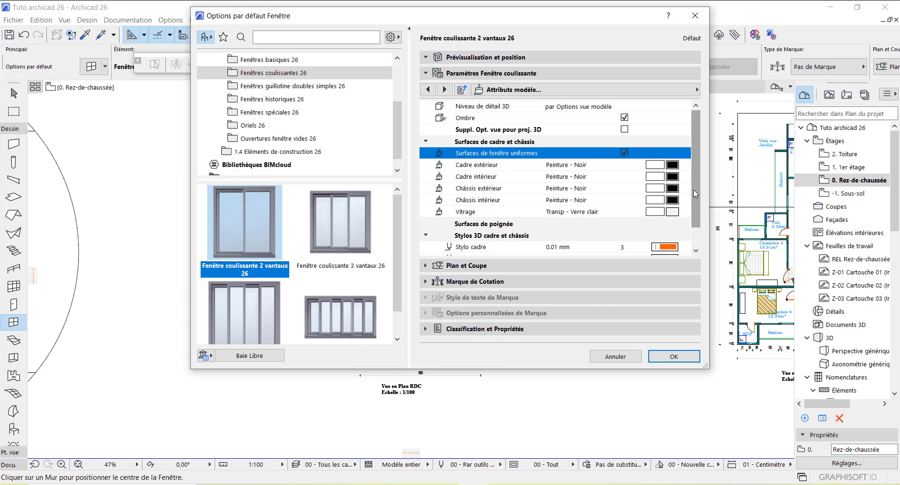
left_click(673, 356)
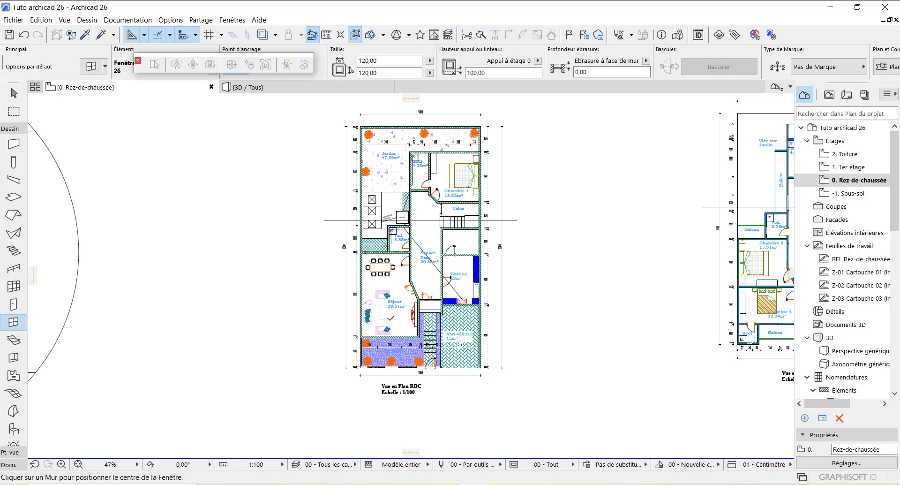
scroll(381, 347, "up", 4)
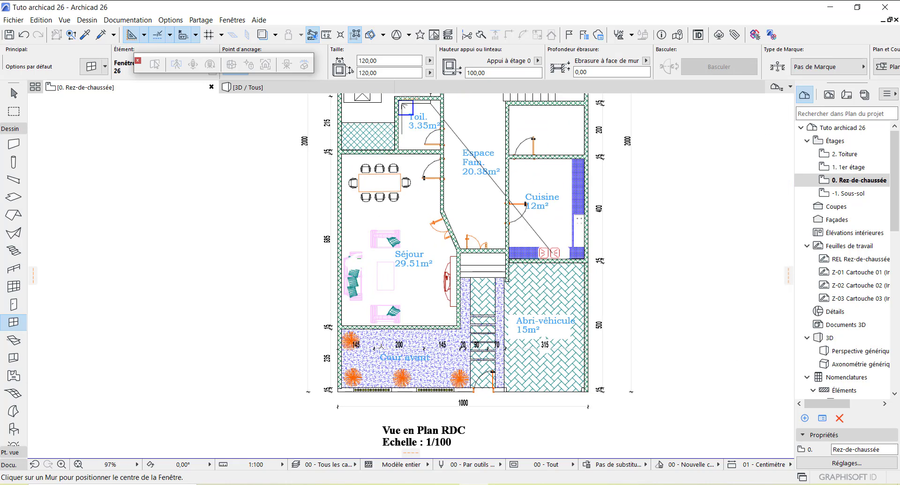
scroll(383, 358, "up", 2)
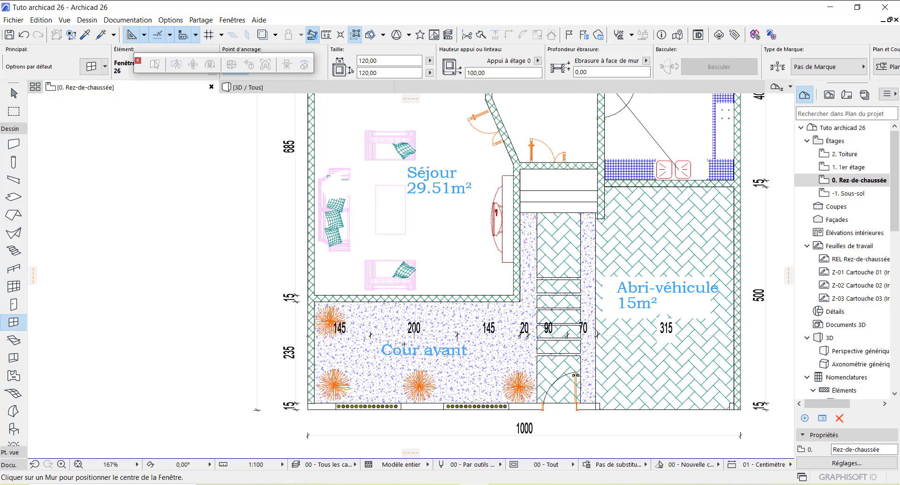
scroll(421, 345, "down", 3)
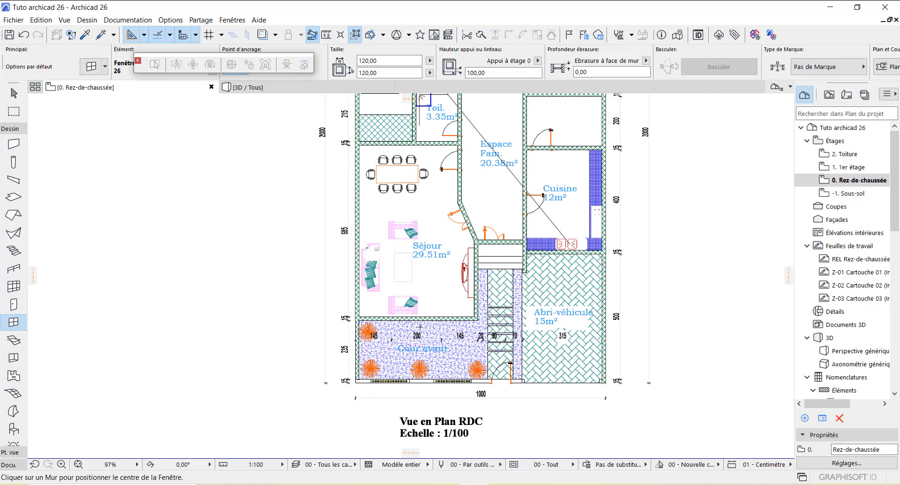
scroll(420, 317, "up", 3)
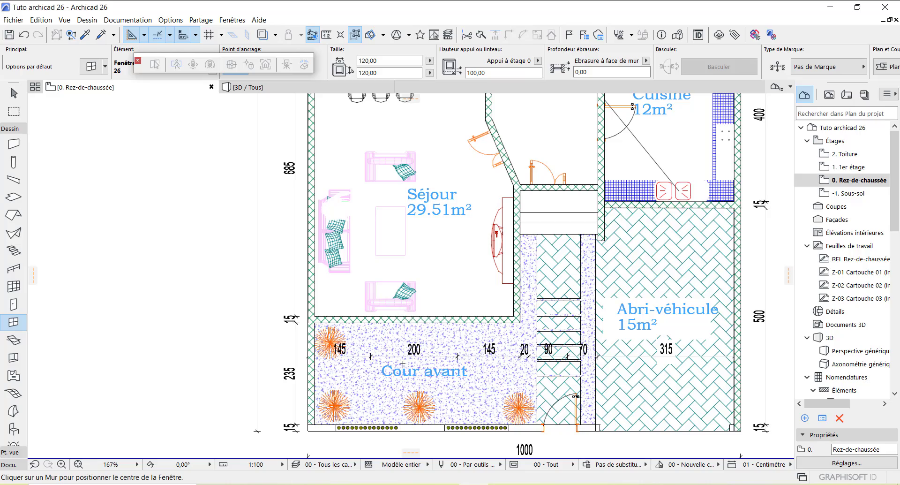
scroll(403, 363, "up", 7)
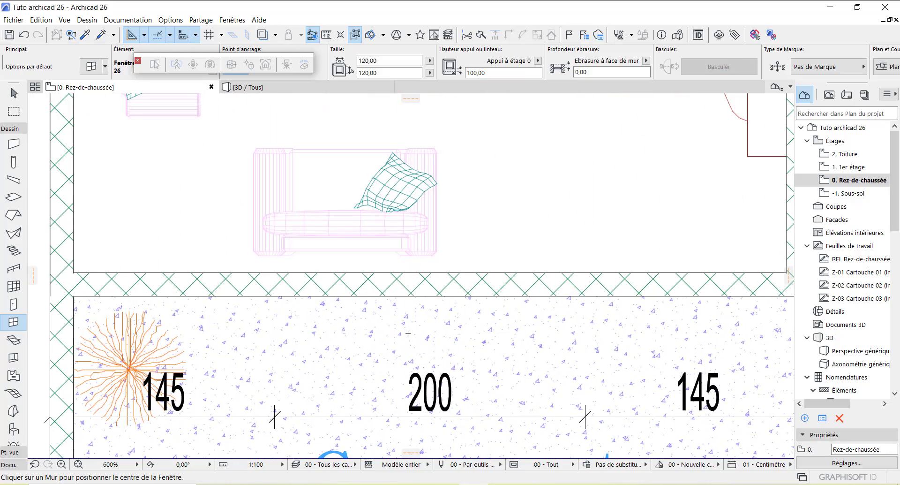
scroll(408, 332, "down", 4)
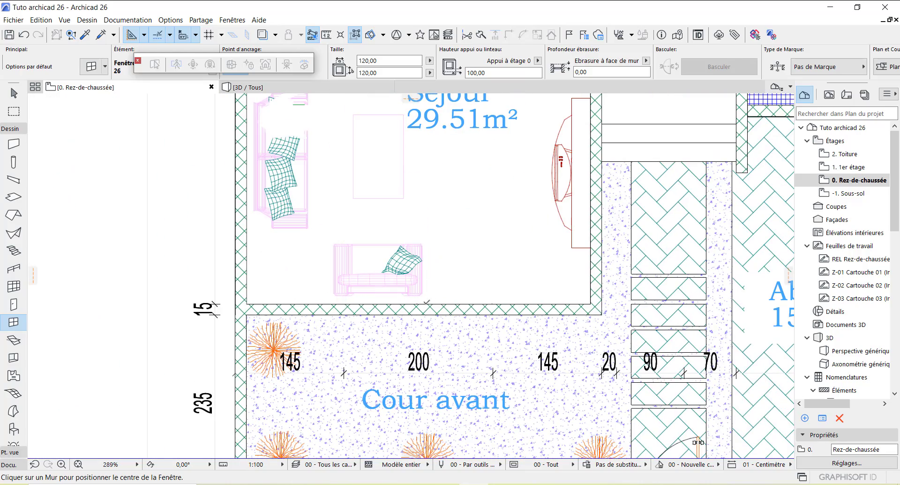
scroll(433, 304, "down", 4)
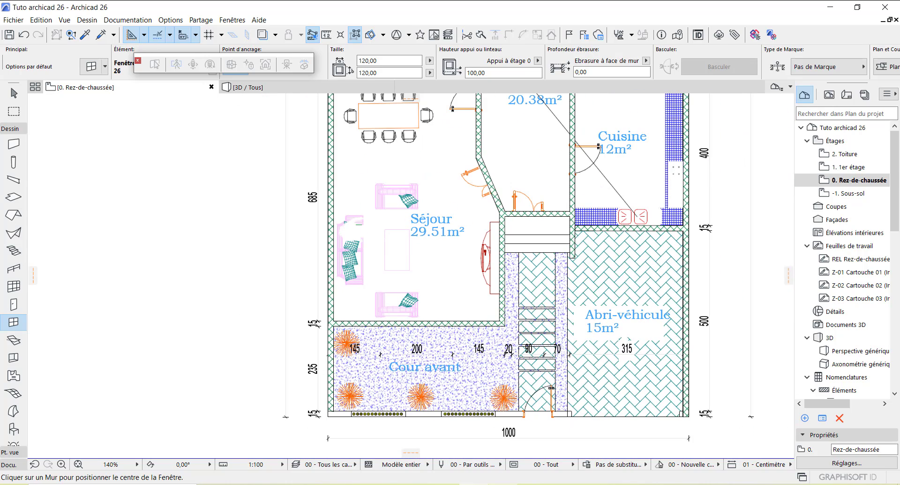
Step: Bring up PROJET M DIAW.dwg in AutoCAD and zoom around the RDC Séjour and kitchen windows
mouse_move(505, 483)
left_click(475, 445)
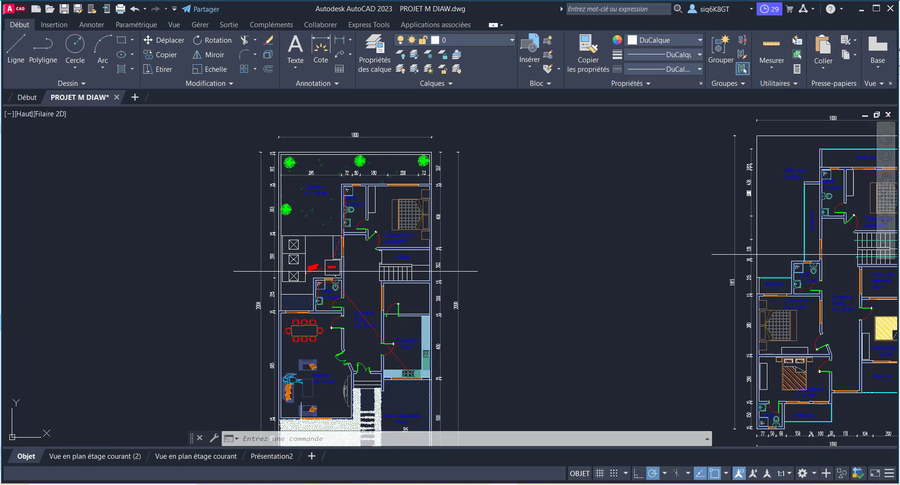
scroll(397, 297, "down", 4)
scroll(363, 359, "up", 6)
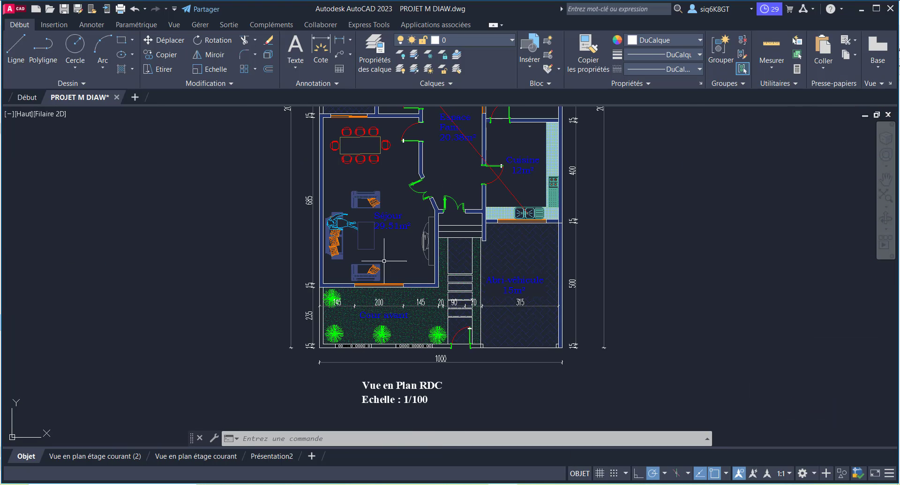
scroll(379, 274, "up", 5)
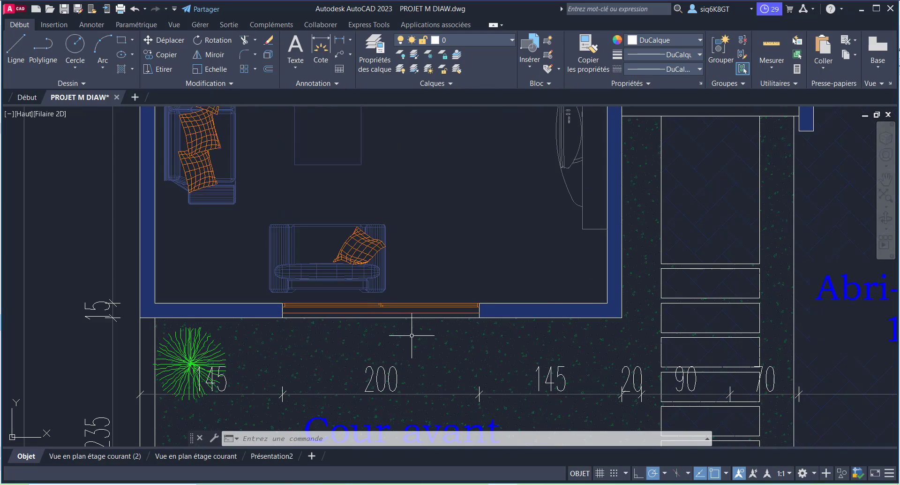
scroll(412, 335, "down", 5)
scroll(539, 310, "up", 5)
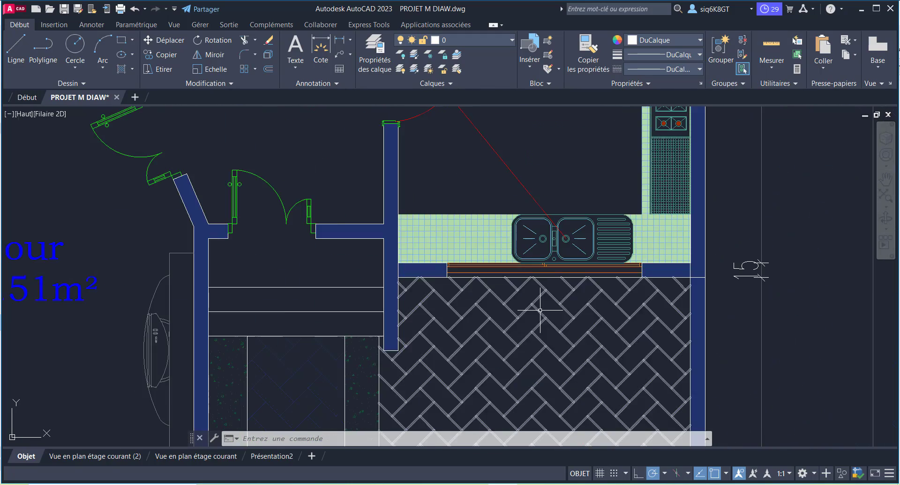
scroll(540, 310, "down", 5)
scroll(407, 341, "up", 5)
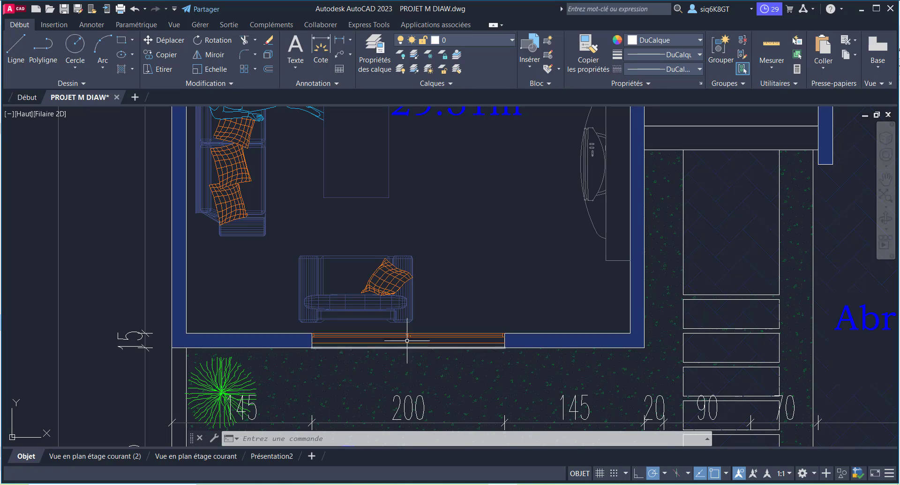
scroll(406, 341, "down", 5)
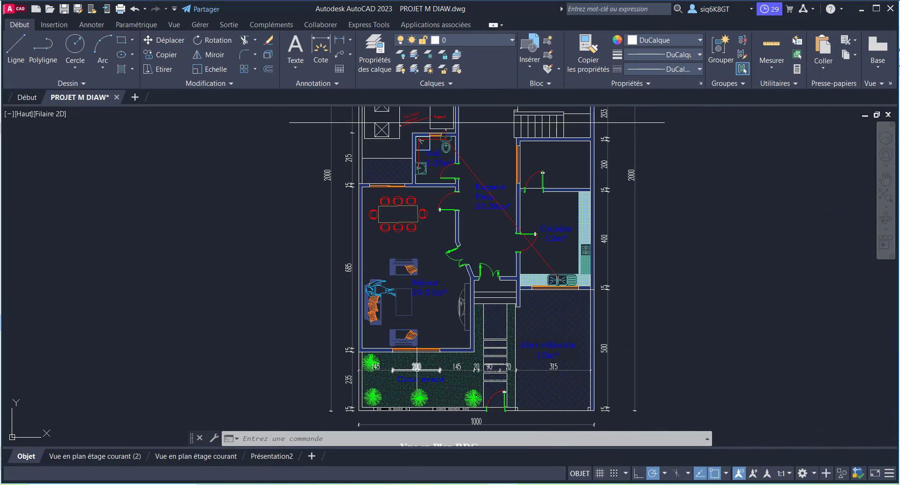
scroll(417, 369, "up", 5)
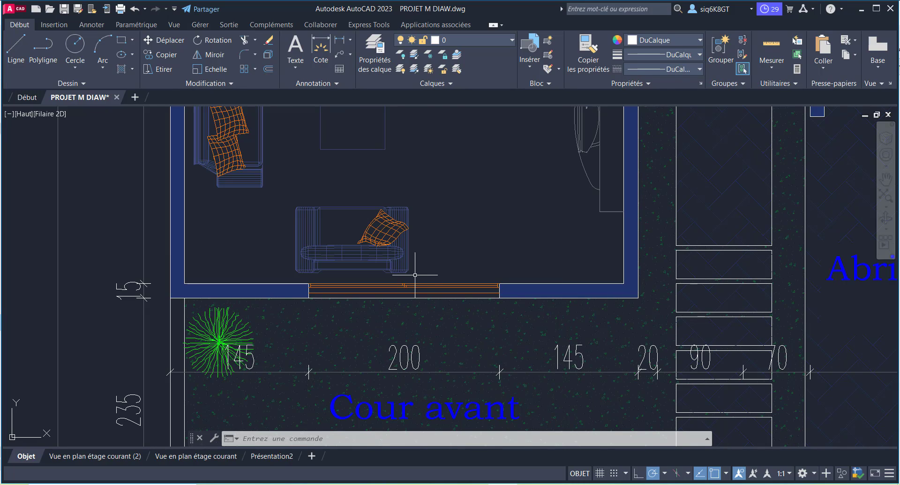
scroll(404, 337, "down", 4)
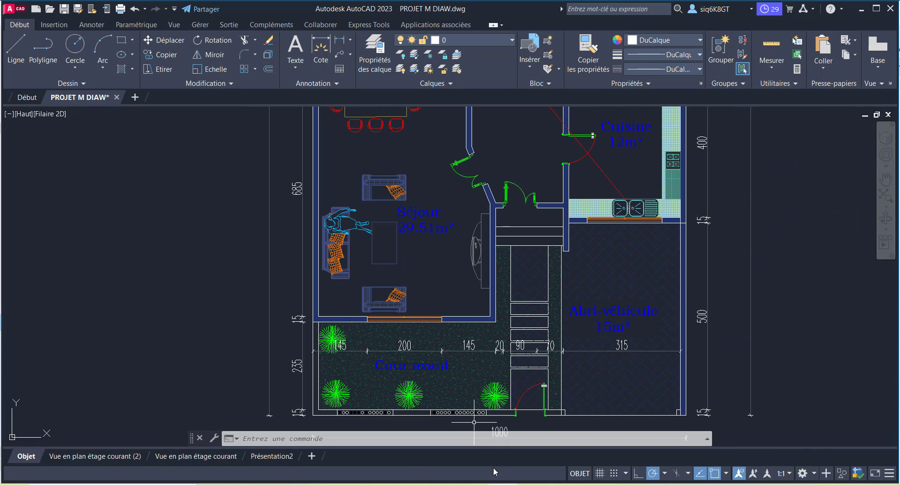
Step: Back in Archicad, change the Info Box window width to 200, leaving height at 120
left_click(464, 464)
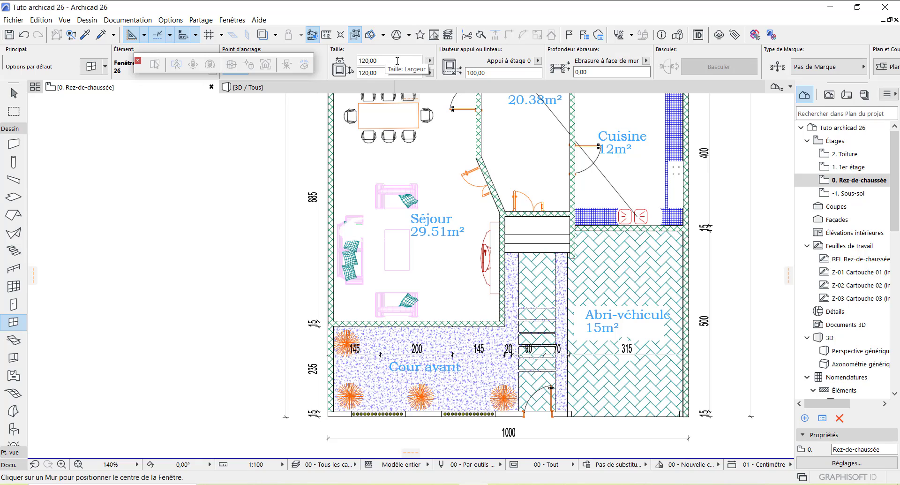
left_click(366, 60)
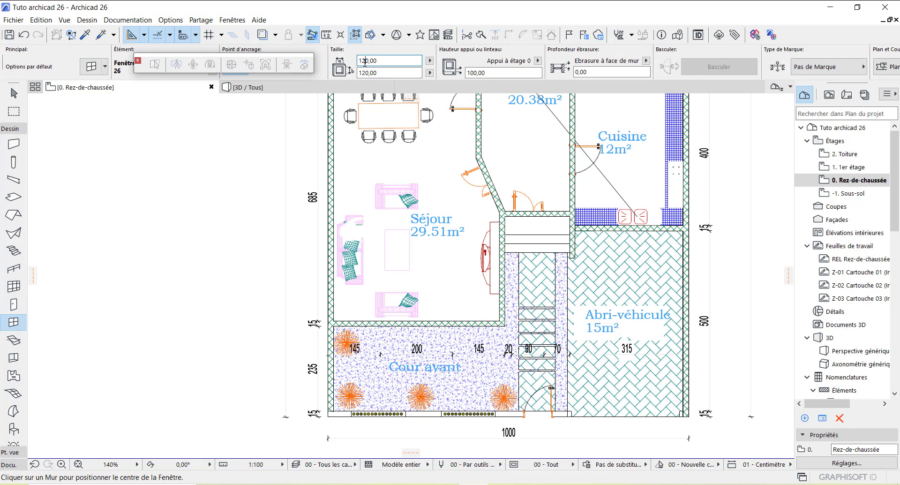
key("BackSpace")
Step: Place the 200-wide sliding window in the Séjour's front wall, opening toward the Cour avant
scroll(414, 332, "up", 5)
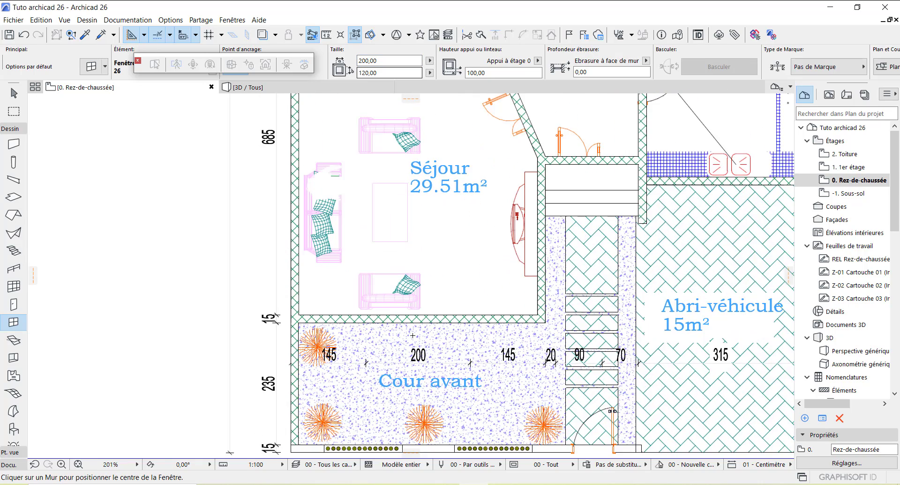
scroll(416, 326, "up", 2)
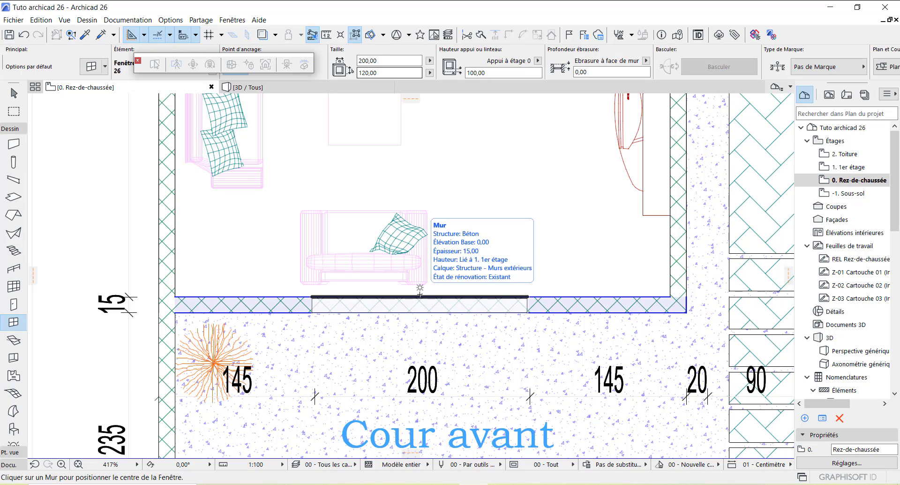
left_click(420, 295)
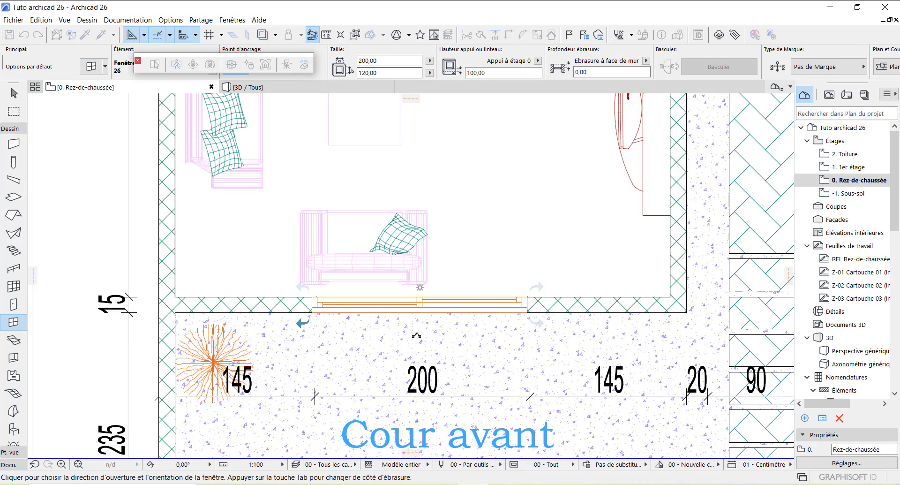
left_click(416, 334)
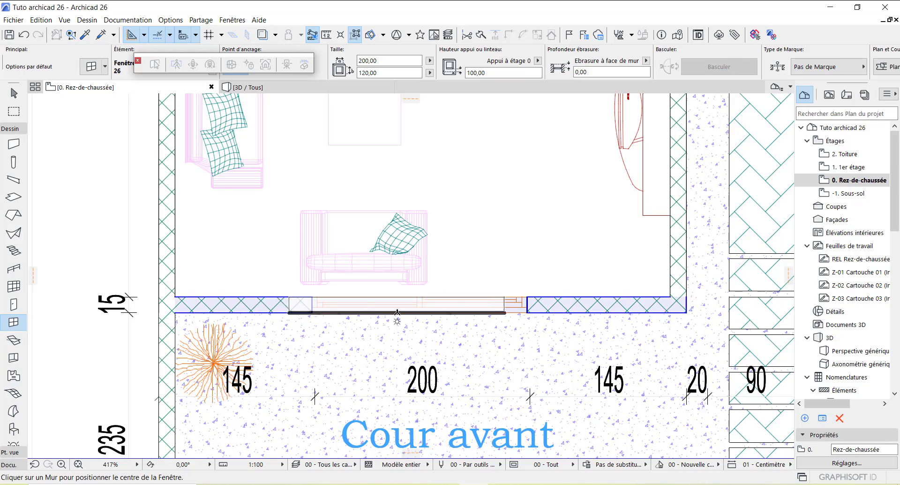
scroll(356, 319, "down", 4)
scroll(356, 319, "down", 3)
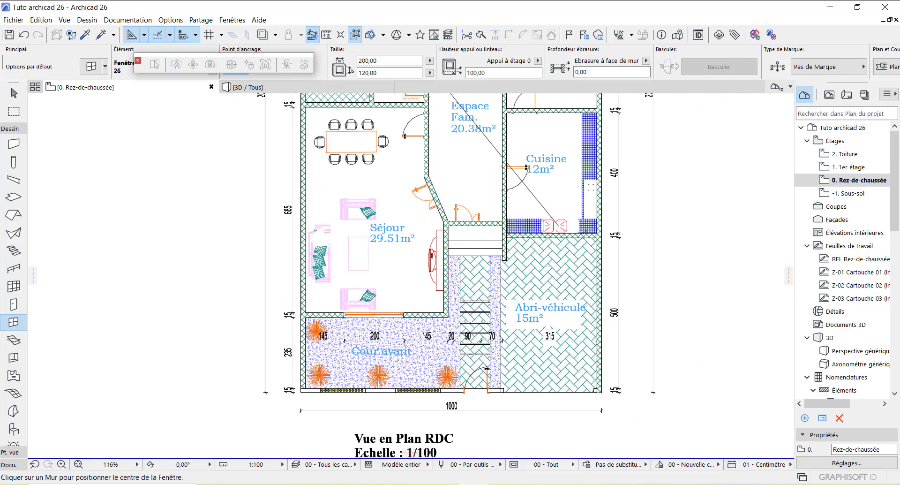
Step: Place a second 200-wide sliding window in the Cuisine wall under the sink, facing the Abri-véhicule
scroll(581, 229, "up", 6)
scroll(468, 254, "up", 4)
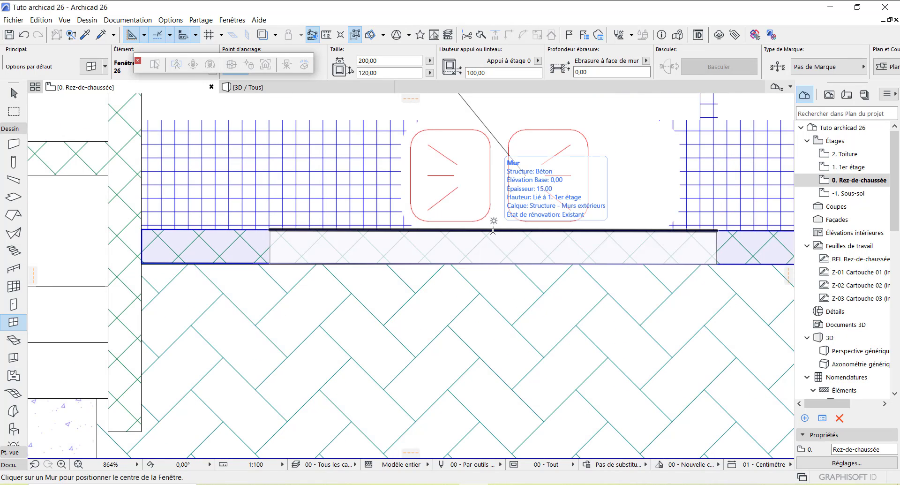
left_click(493, 230)
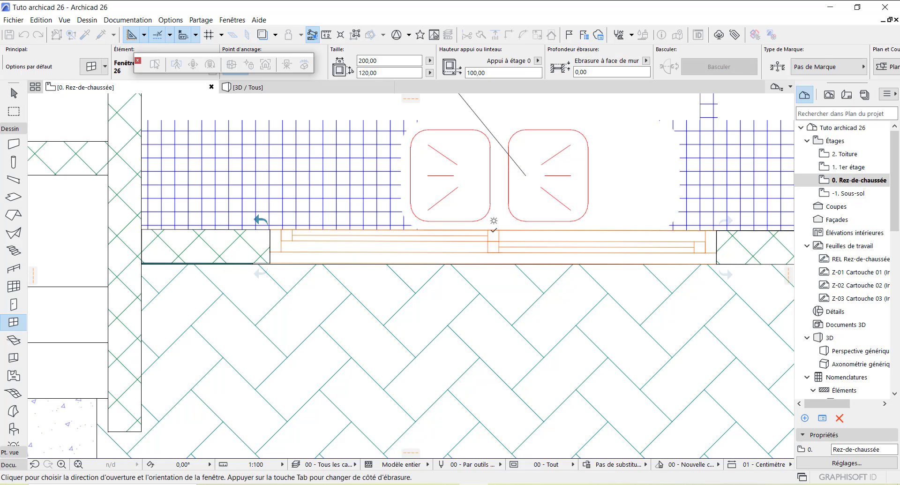
left_click(489, 285)
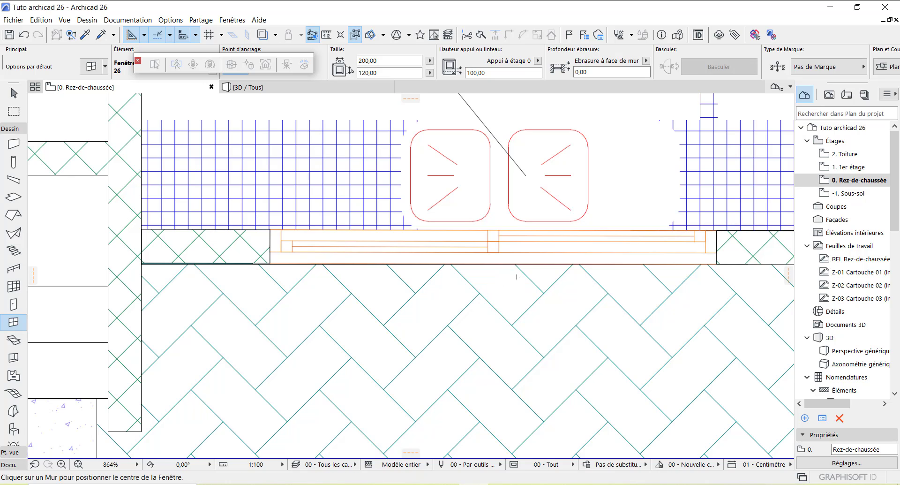
scroll(517, 277, "down", 3)
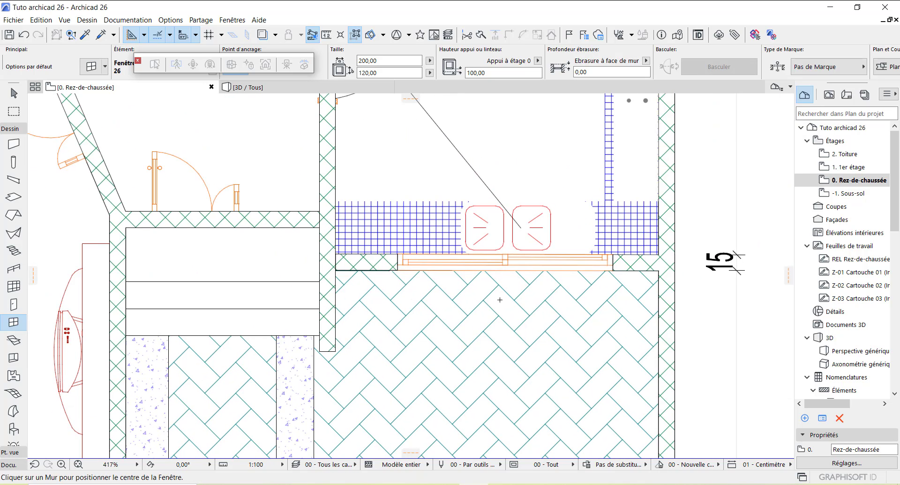
scroll(549, 280, "down", 3)
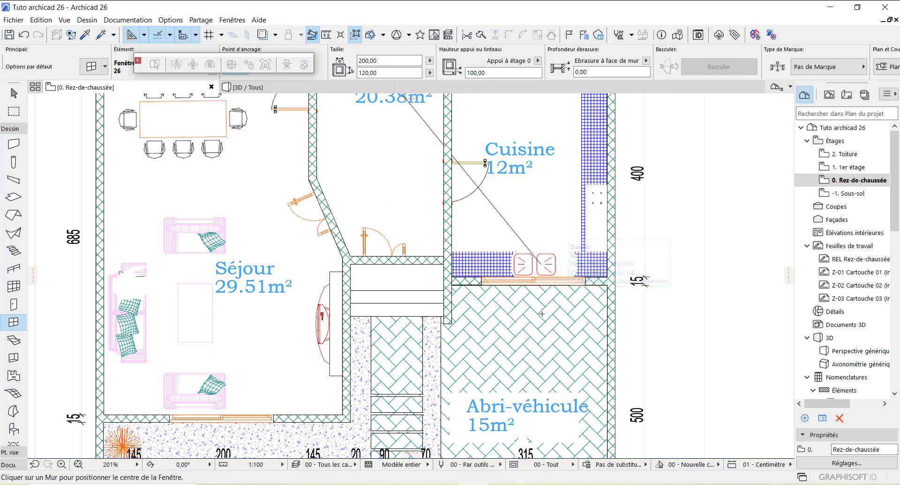
scroll(556, 298, "down", 4)
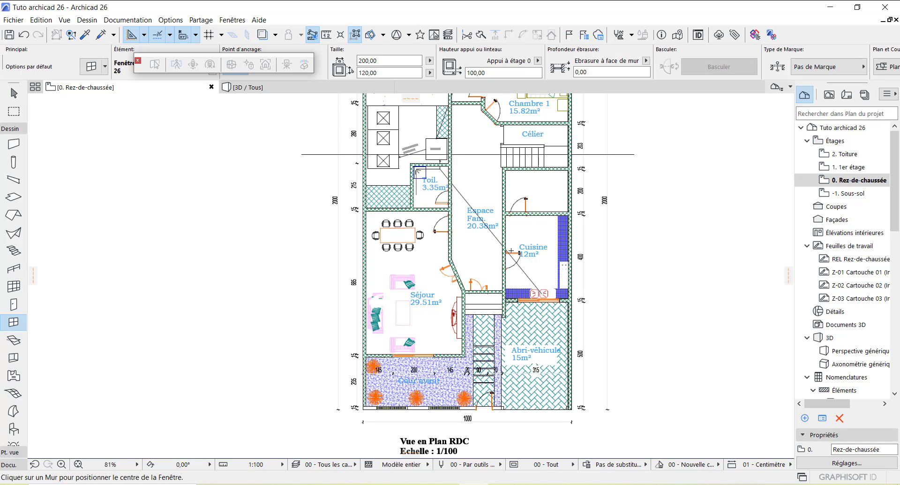
scroll(506, 248, "down", 1)
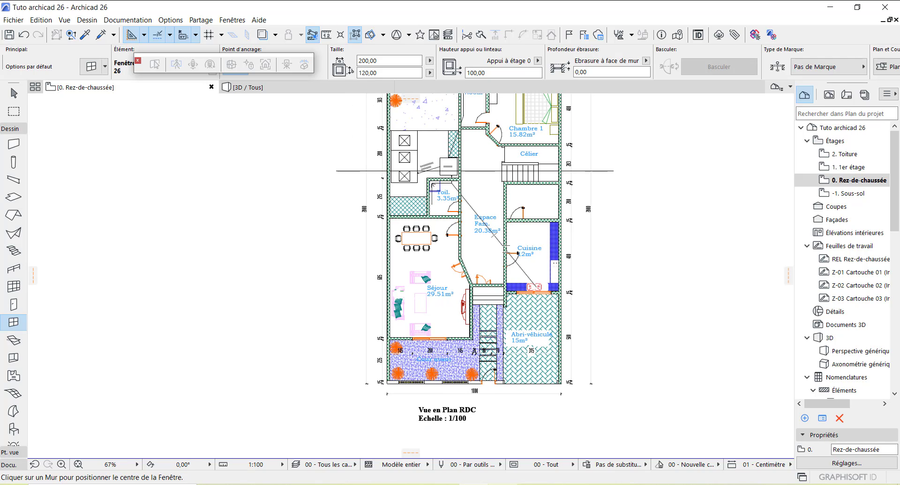
mouse_move(502, 484)
left_click(502, 447)
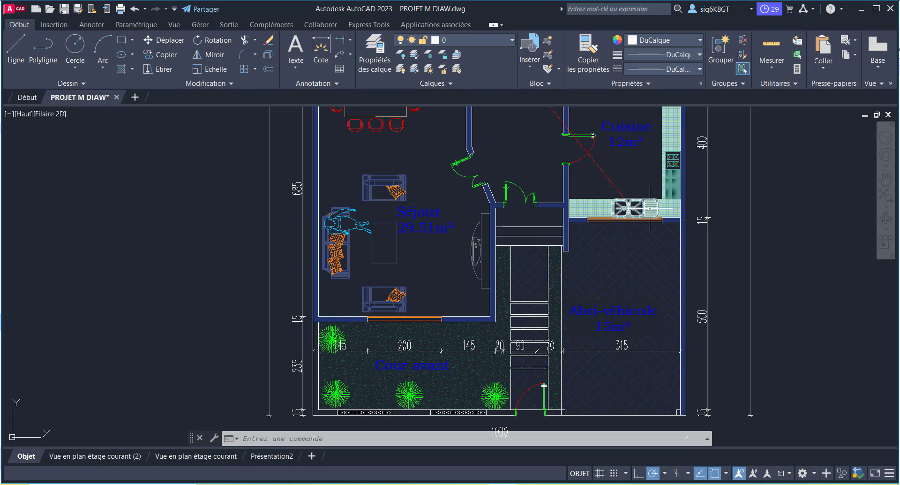
scroll(644, 205, "down", 5)
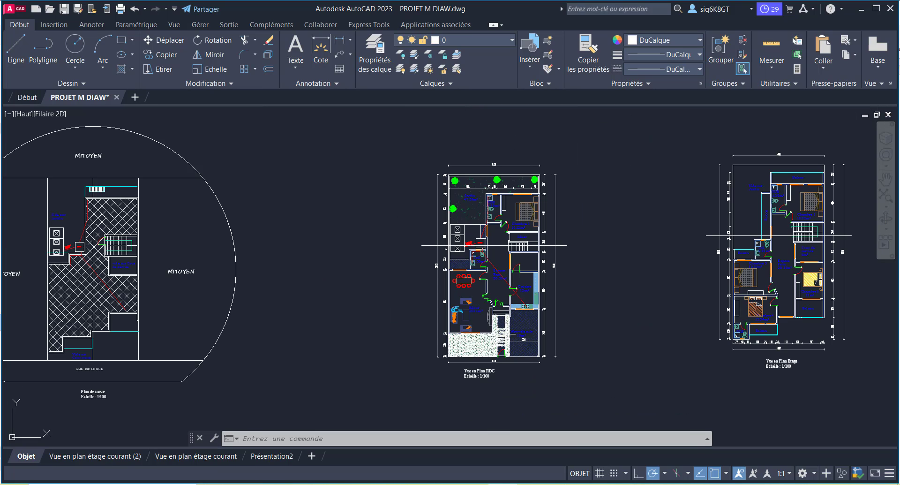
scroll(482, 262, "up", 6)
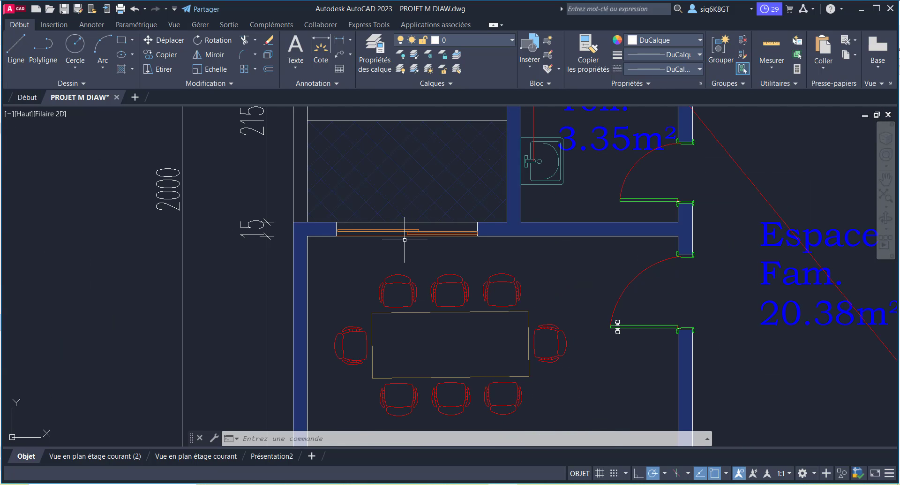
scroll(438, 293, "down", 4)
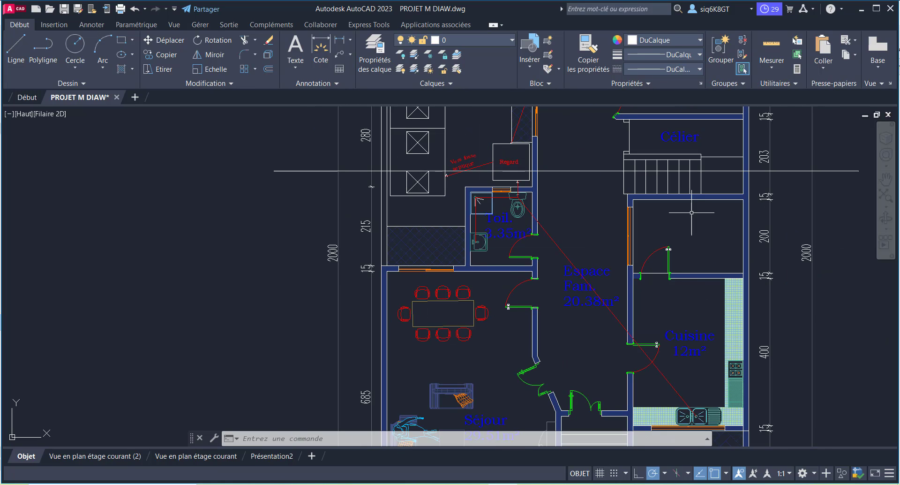
scroll(691, 211, "up", 4)
scroll(516, 279, "down", 4)
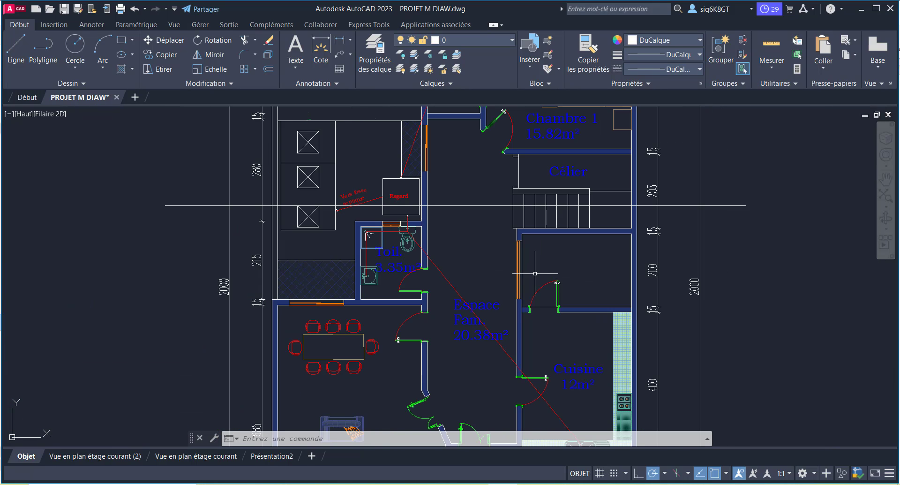
scroll(526, 250, "up", 4)
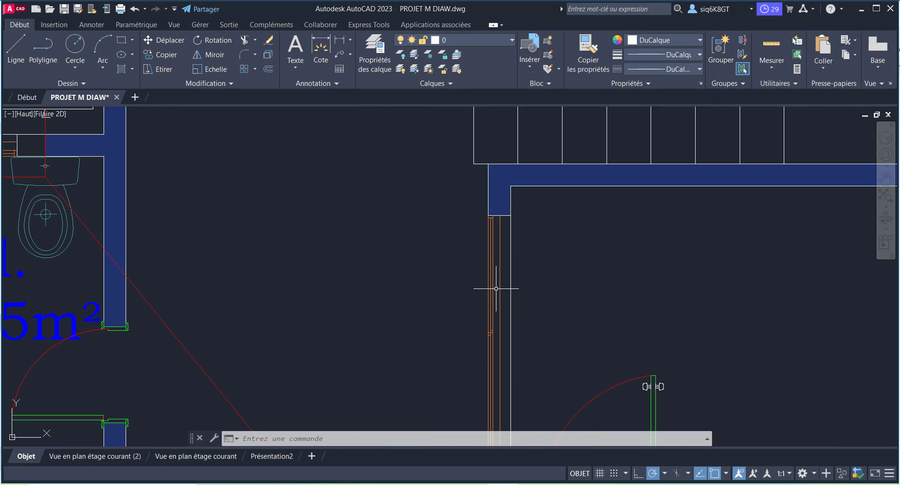
scroll(496, 303, "down", 2)
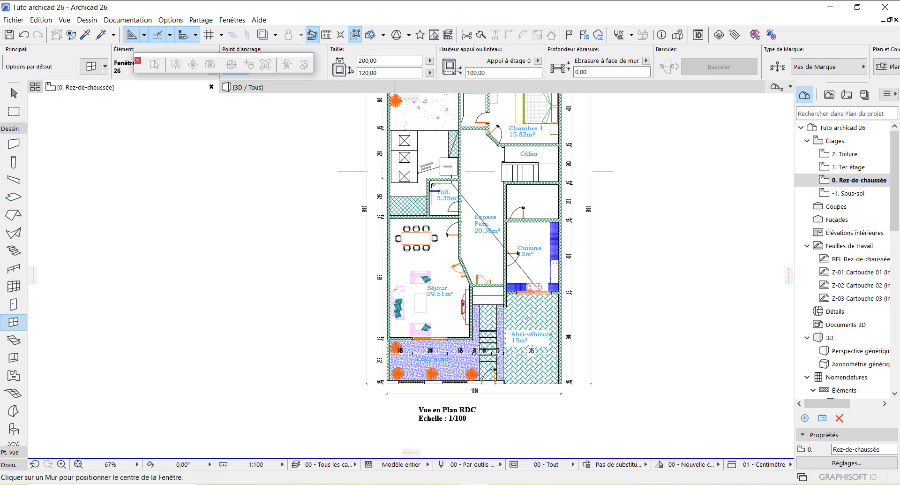
Step: Set the window width to 150 and place it in the Espace Fam. wall beside the Cellier room
scroll(514, 194, "up", 2)
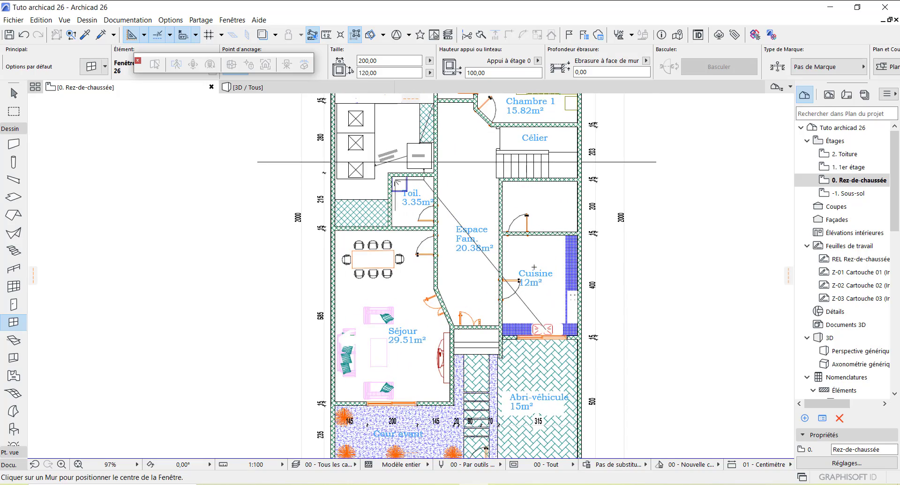
scroll(531, 203, "up", 6)
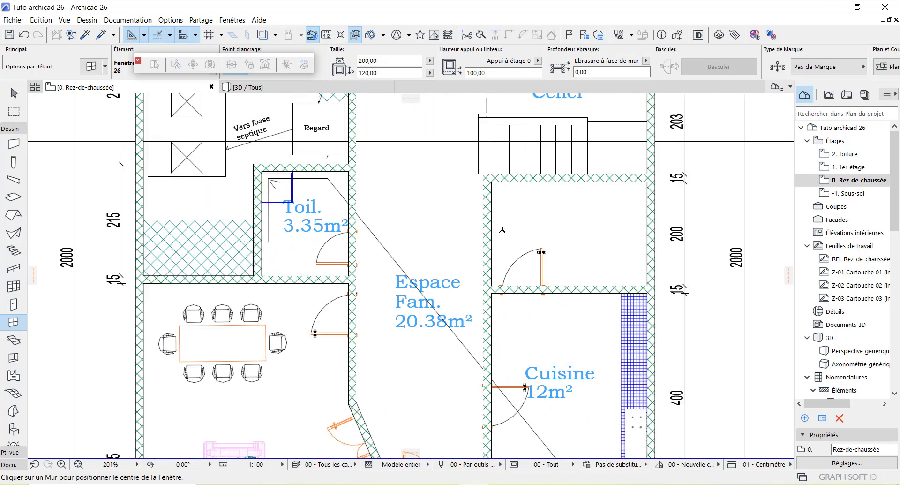
scroll(491, 233, "up", 2)
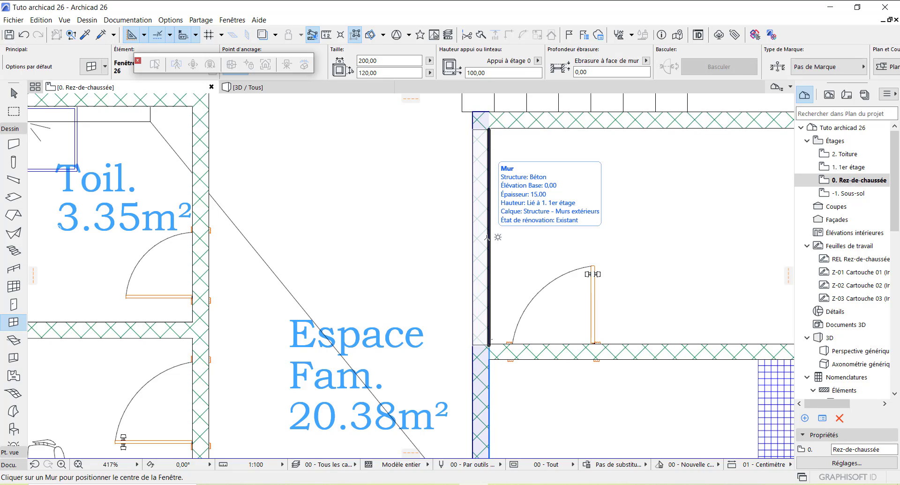
left_click(366, 61)
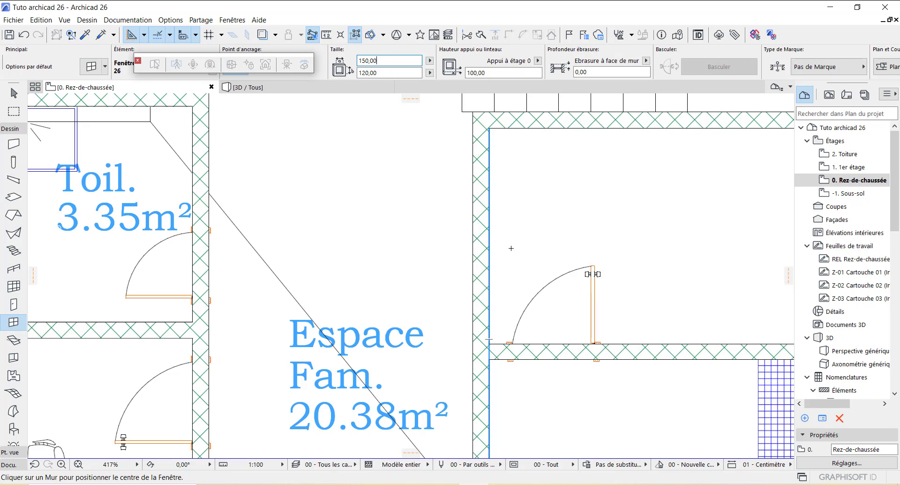
left_click(490, 233)
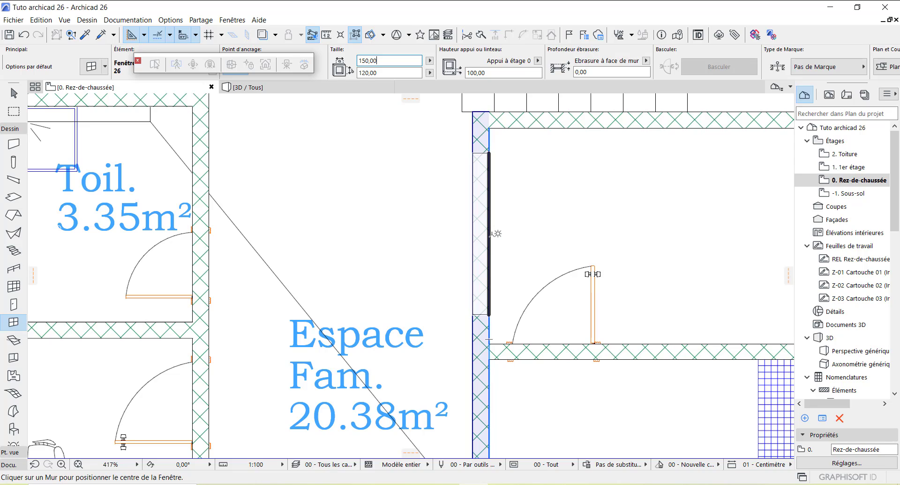
left_click(491, 234)
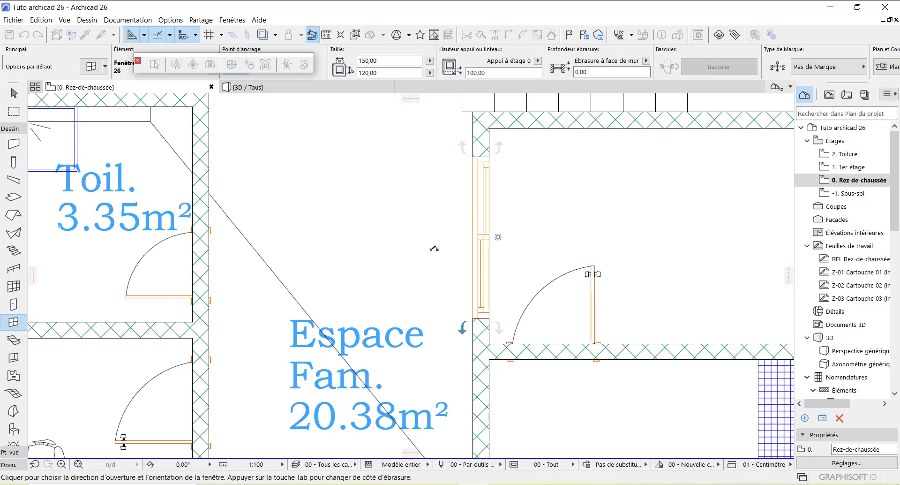
left_click(434, 248)
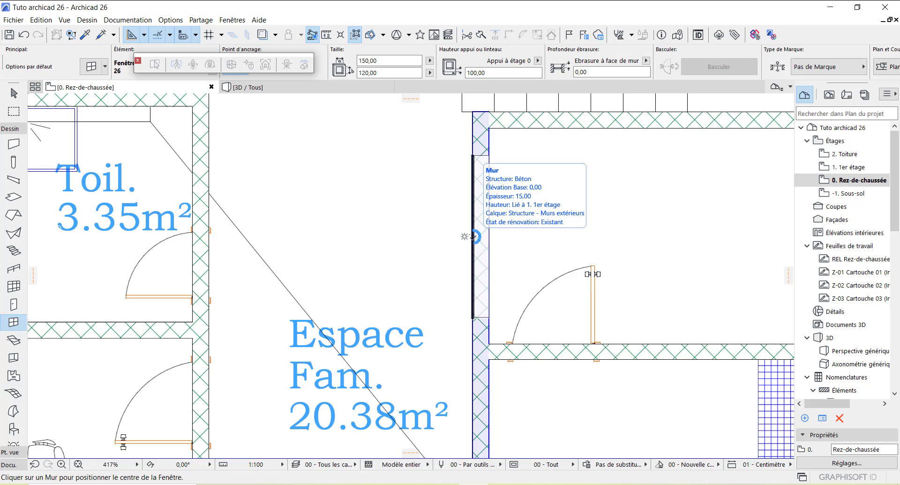
left_click(474, 236)
left_click(528, 239)
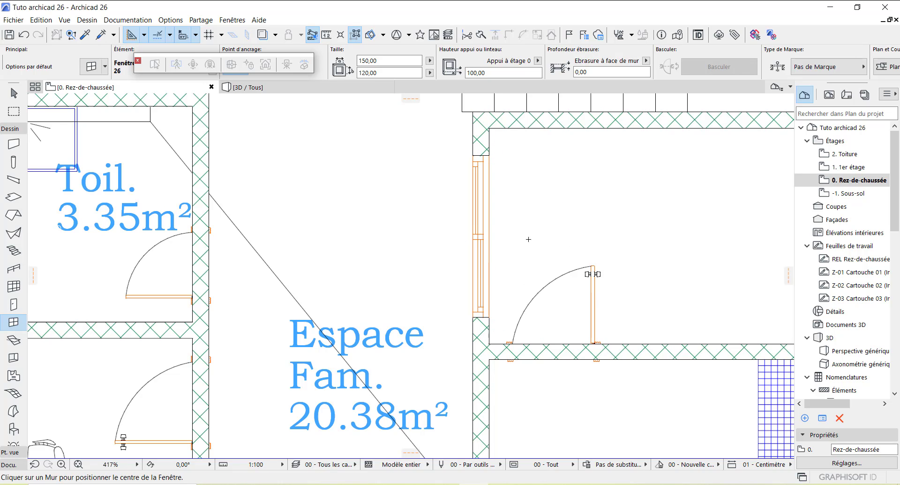
scroll(528, 239, "down", 5)
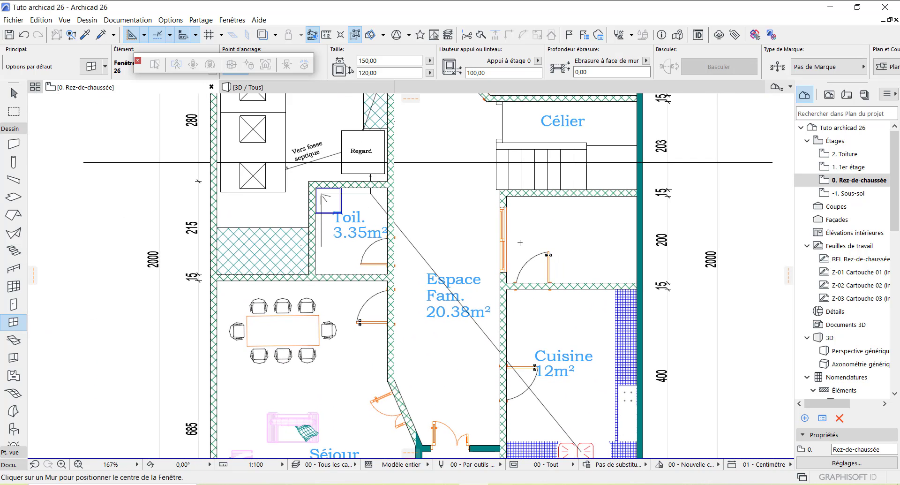
scroll(476, 231, "down", 5)
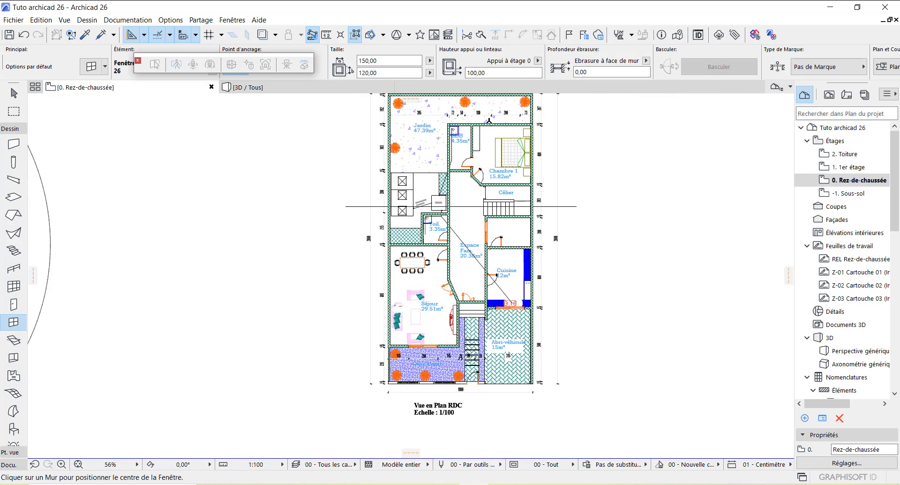
Step: Zoom to the Jardin and Chambre 1 area and set the next window's width to 200
scroll(487, 121, "up", 3)
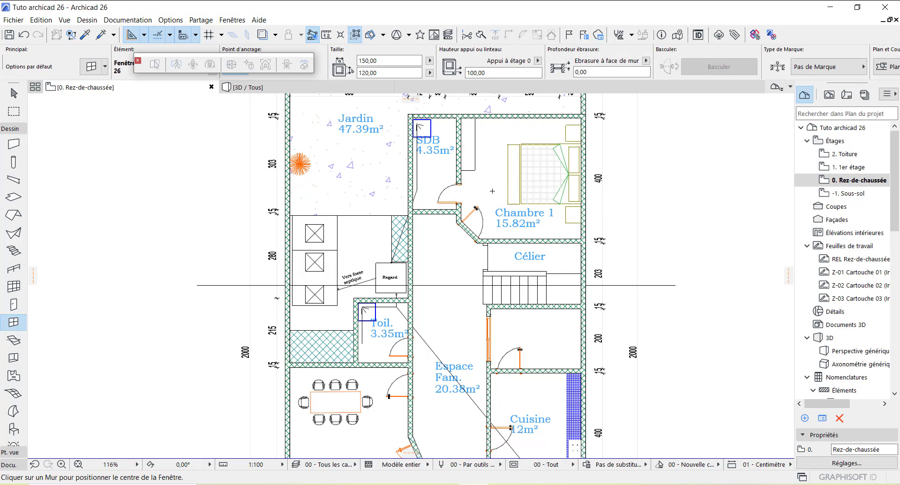
scroll(494, 179, "down", 1)
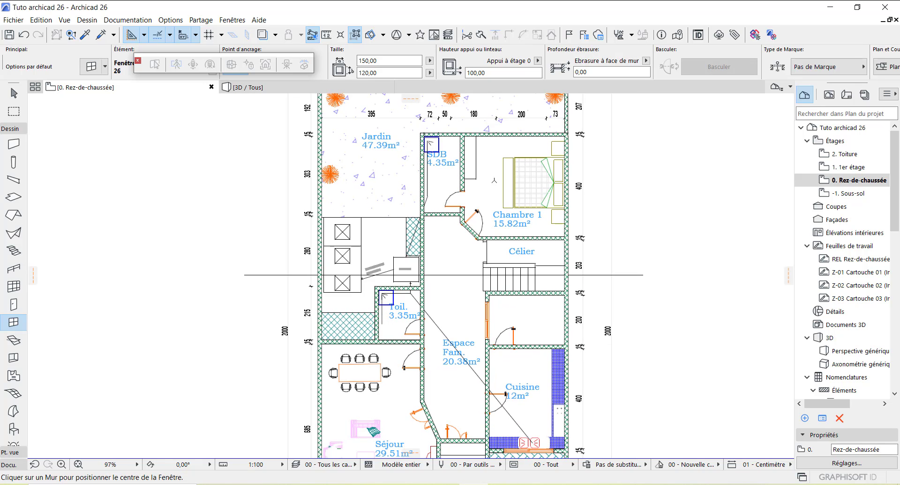
scroll(516, 100, "up", 5)
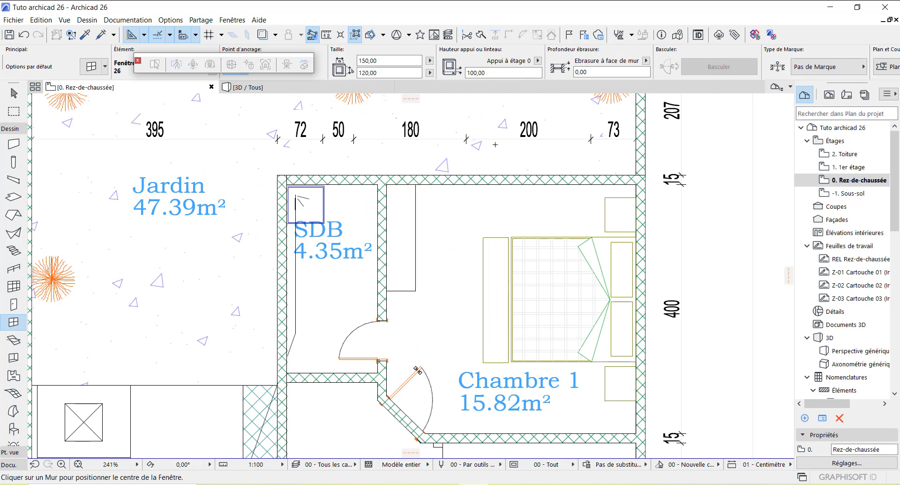
scroll(468, 256, "down", 5)
scroll(479, 261, "up", 5)
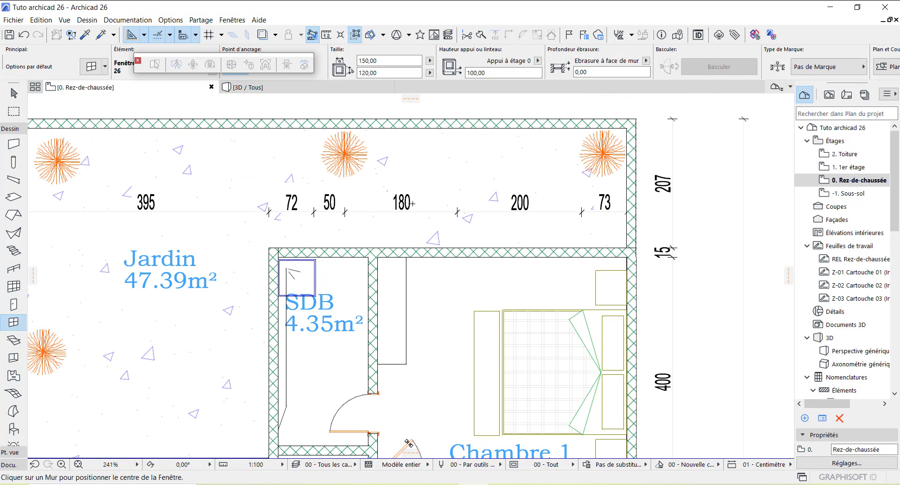
left_click(363, 61)
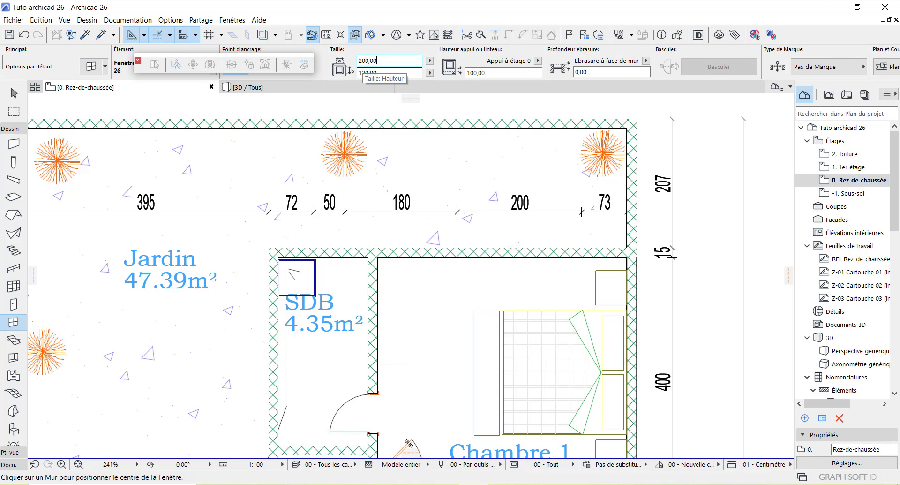
scroll(499, 236, "down", 2)
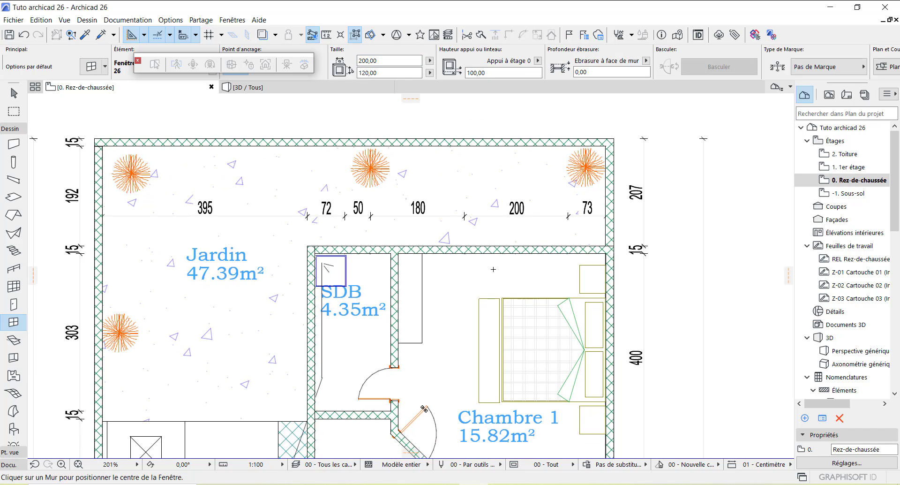
scroll(493, 269, "up", 2)
scroll(506, 219, "down", 2)
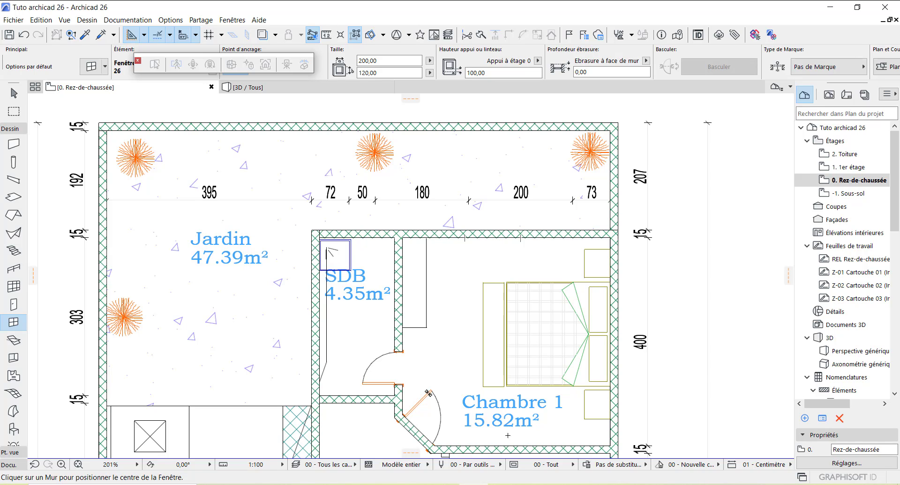
Step: Switch to the AutoCAD reference and zoom in on the window in Chambre 1's top wall
mouse_move(503, 484)
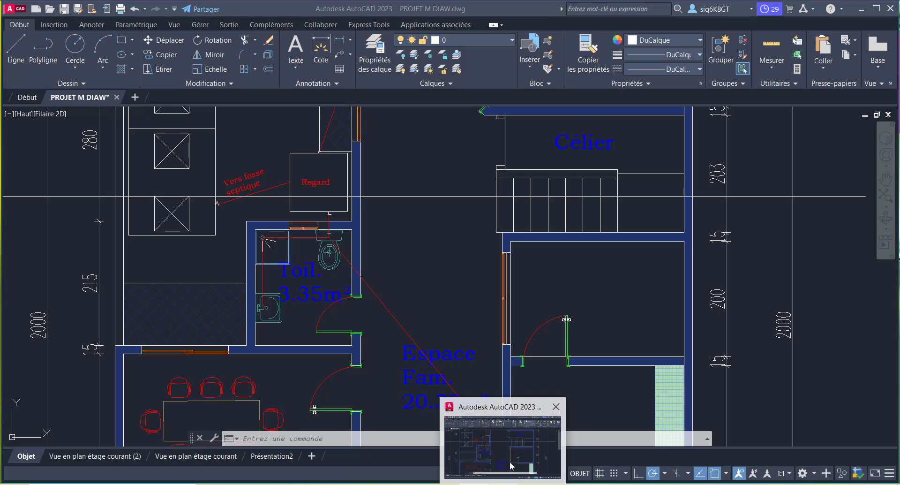
left_click(511, 465)
scroll(471, 284, "down", 8)
scroll(471, 283, "up", 3)
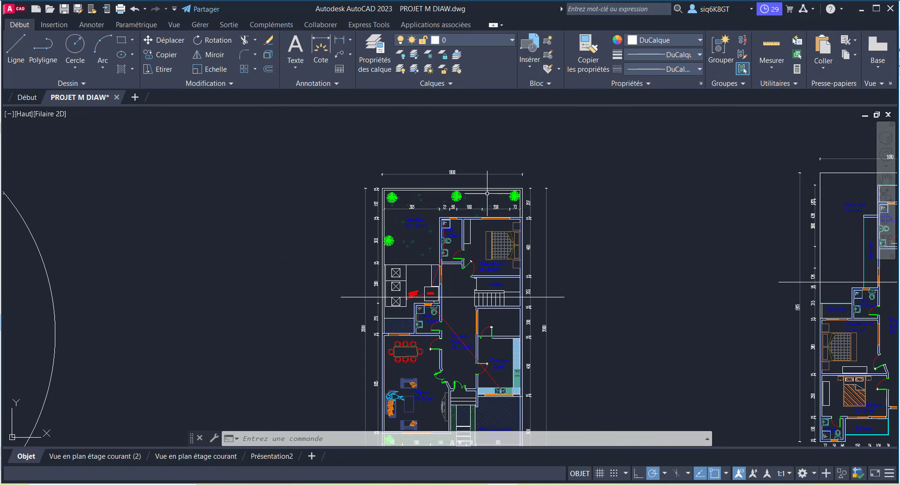
scroll(489, 219, "up", 3)
scroll(509, 237, "up", 6)
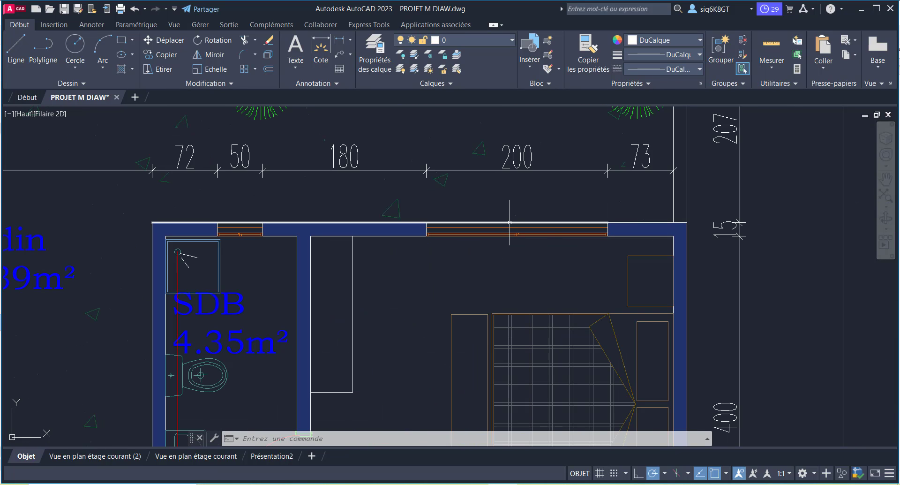
scroll(513, 206, "down", 5)
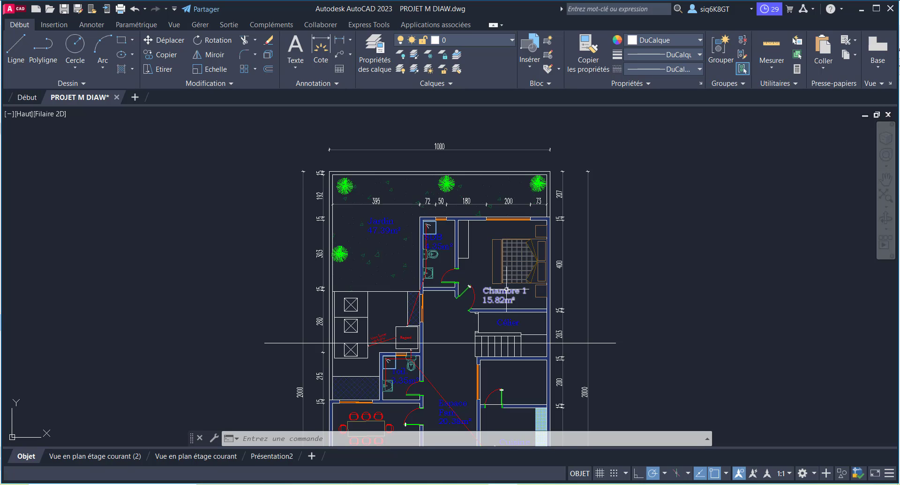
scroll(506, 277, "up", 1)
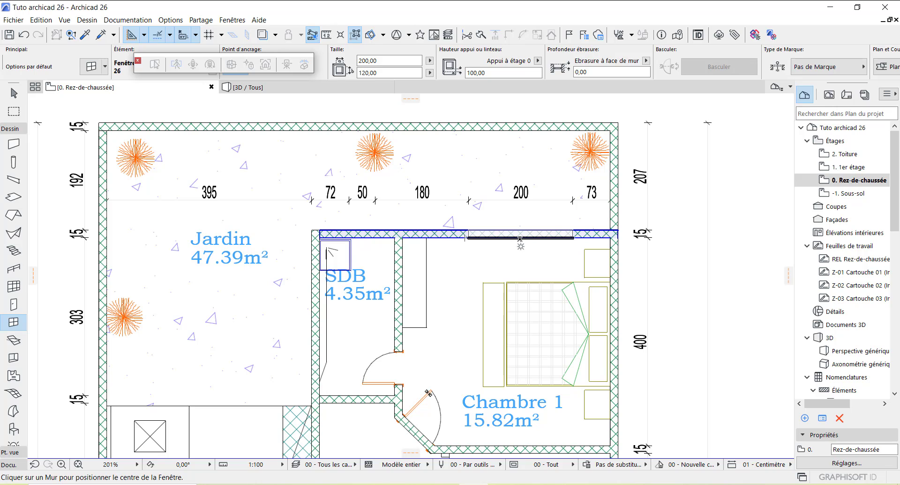
Step: Place a 200-wide sliding window in Chambre 1's top wall, then look over the SDB and Toil. area
left_click(520, 238)
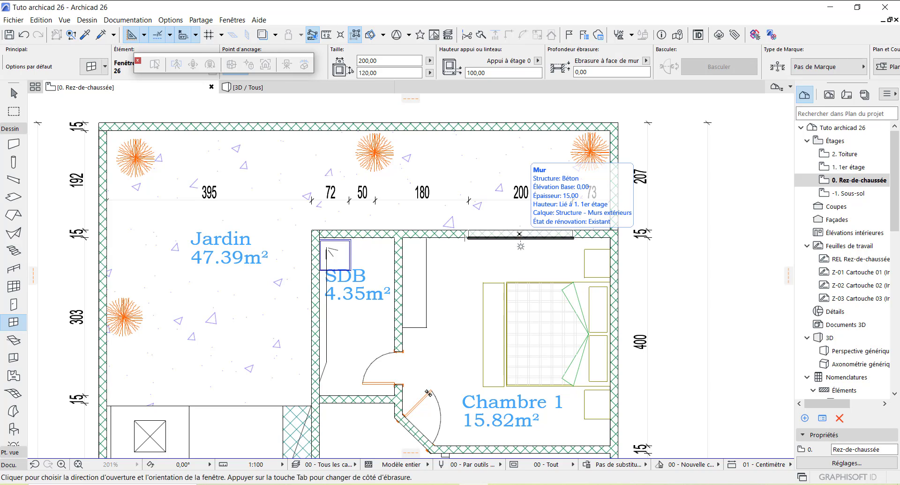
left_click(520, 247)
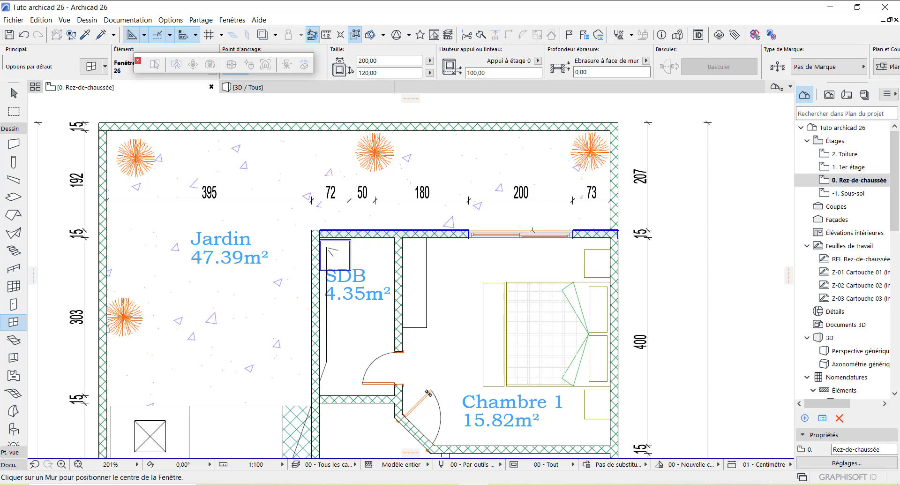
scroll(515, 244, "down", 2)
scroll(503, 184, "down", 2)
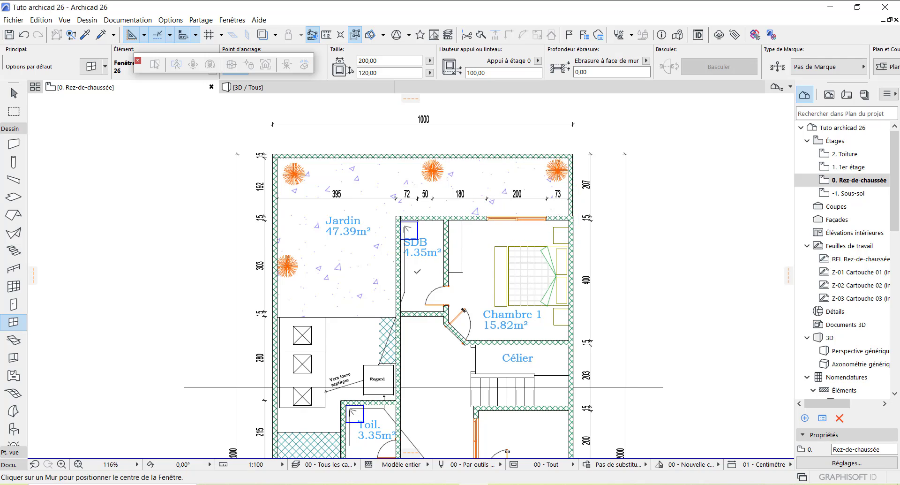
scroll(413, 272, "up", 5)
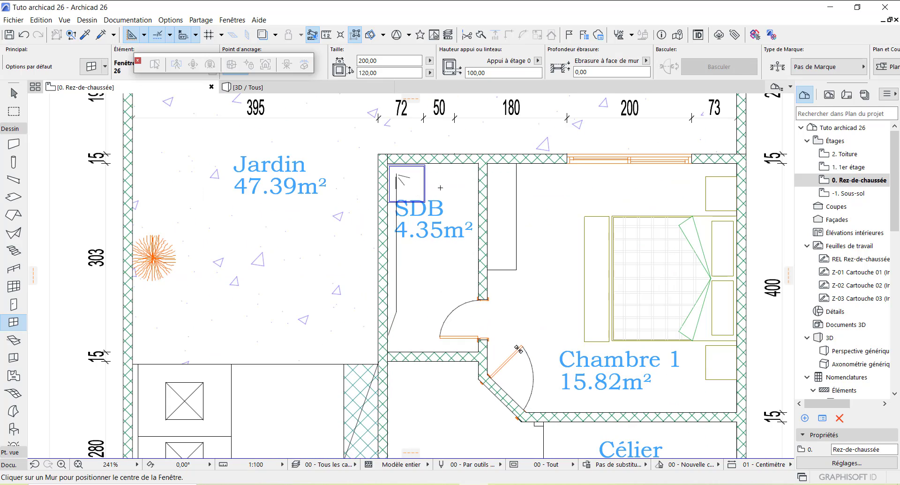
scroll(440, 187, "down", 5)
scroll(410, 284, "up", 5)
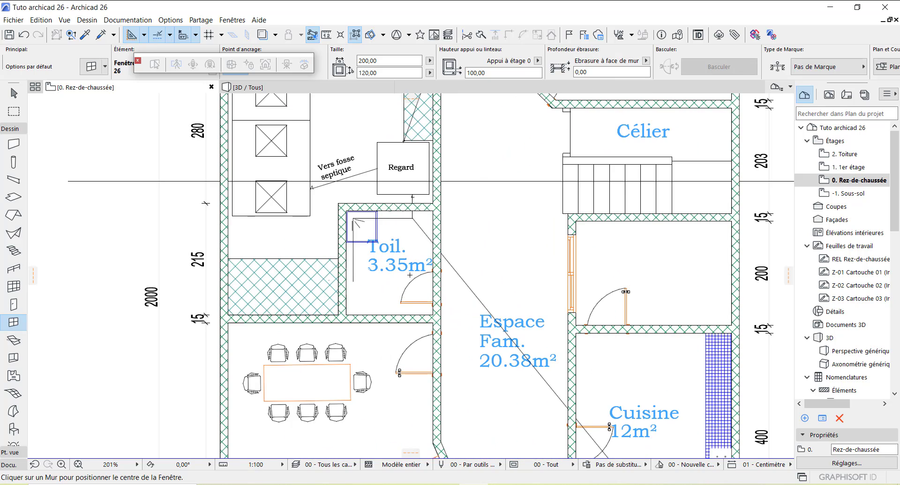
scroll(410, 277, "down", 4)
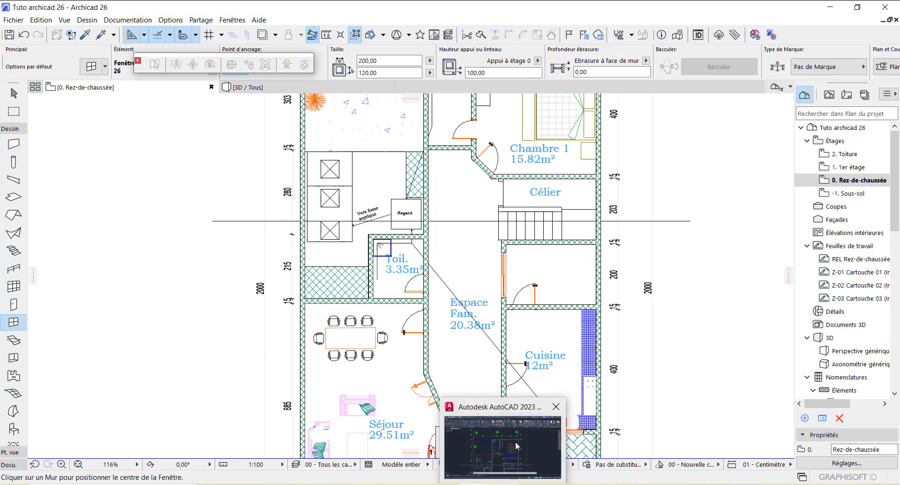
Step: Zoom in on the SDB window in the AutoCAD drawing, then bring Archicad back to front
left_click(517, 446)
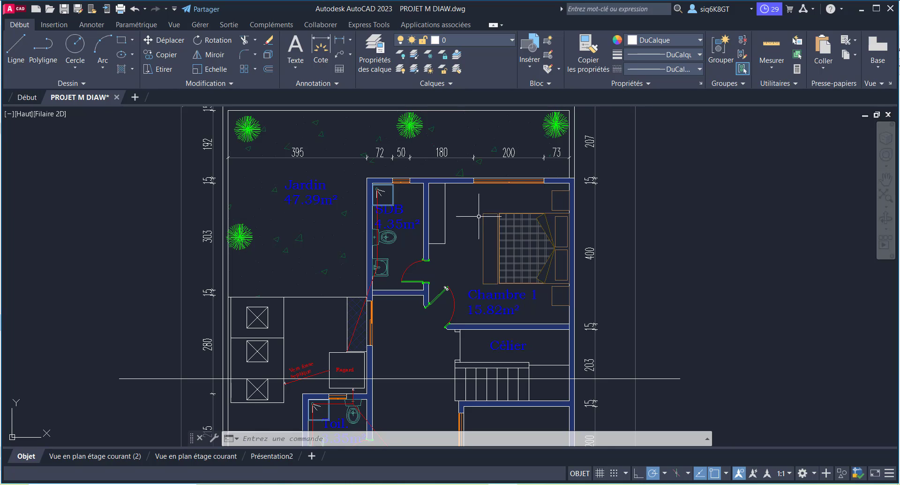
scroll(403, 181, "up", 2)
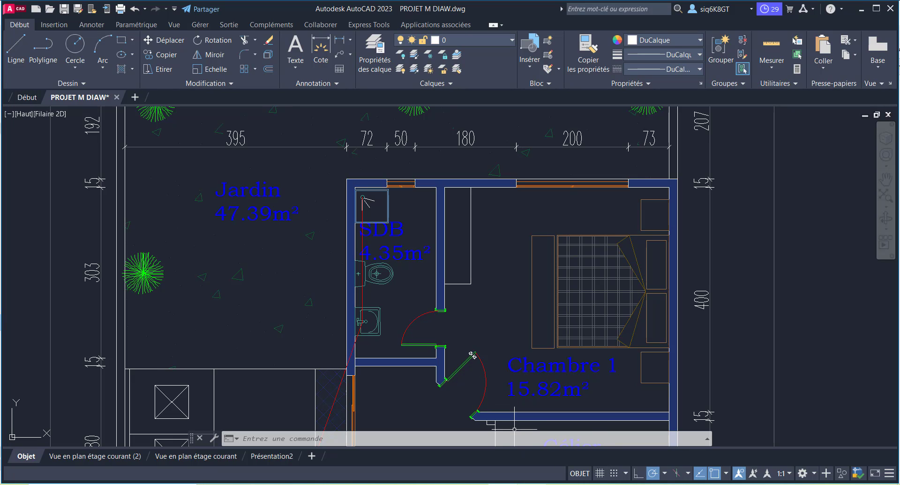
mouse_move(502, 483)
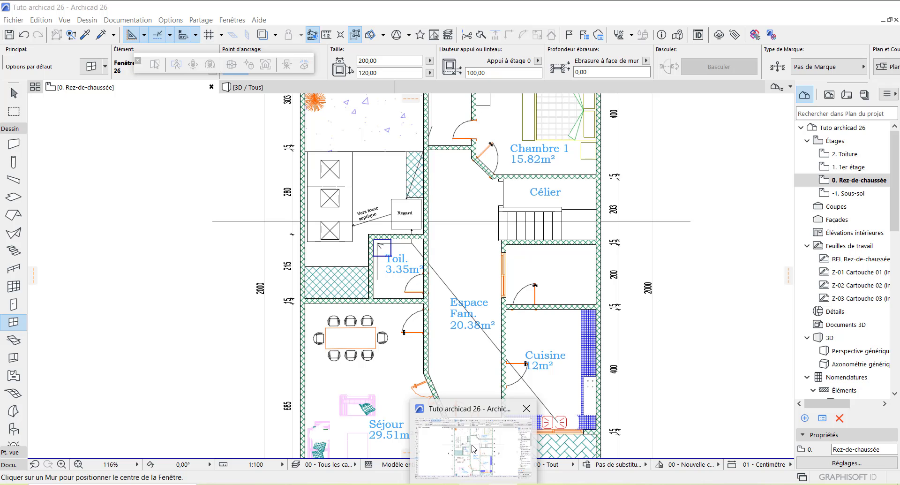
left_click(471, 442)
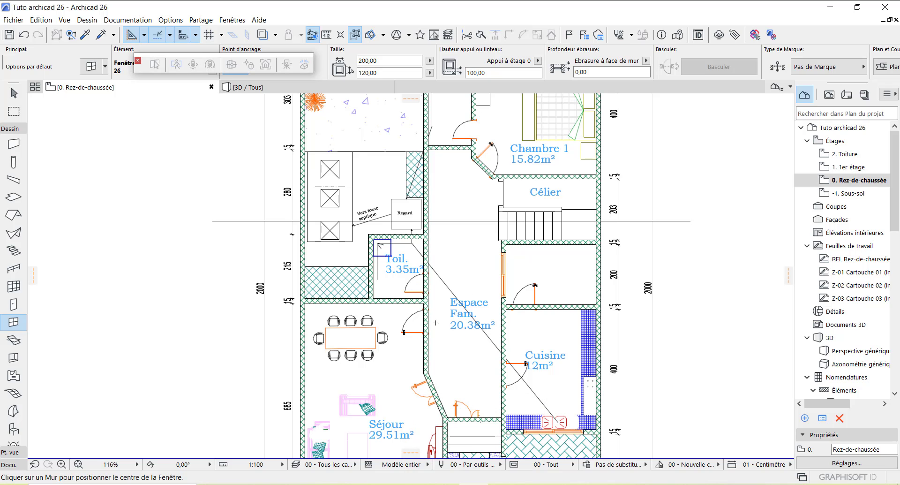
scroll(435, 323, "down", 3)
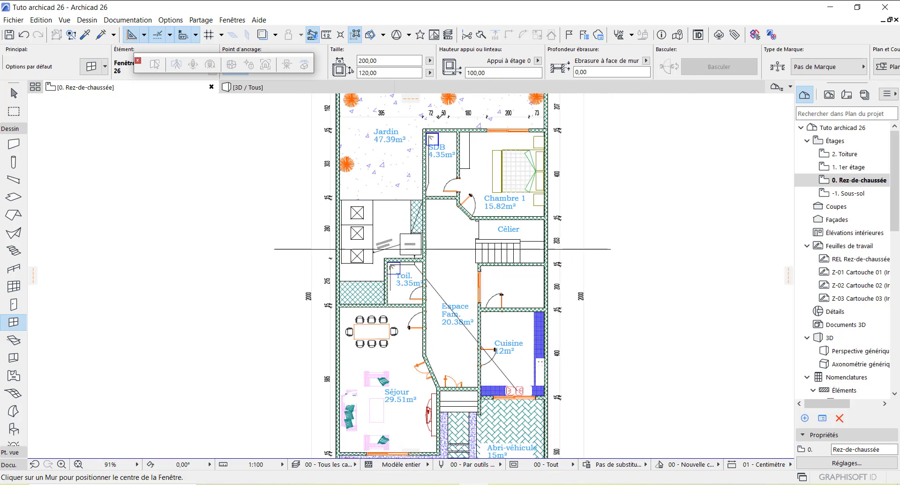
scroll(439, 111, "up", 4)
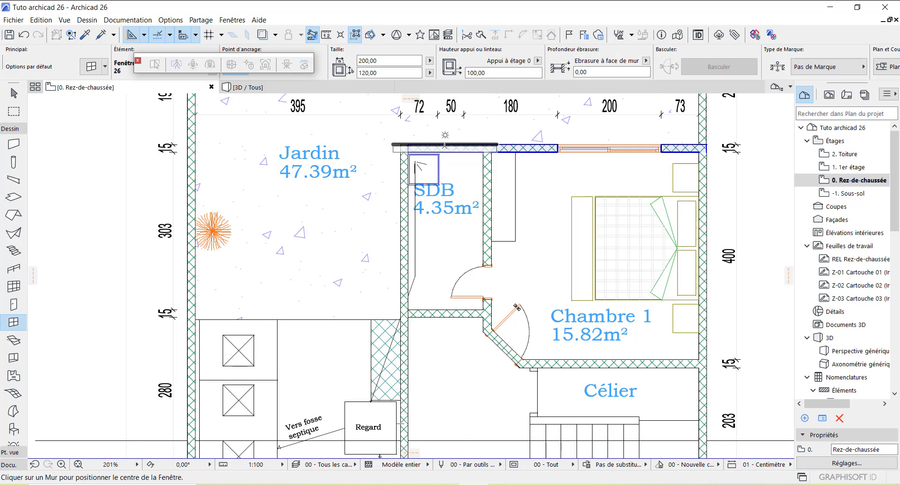
scroll(461, 190, "down", 2)
scroll(410, 381, "up", 5)
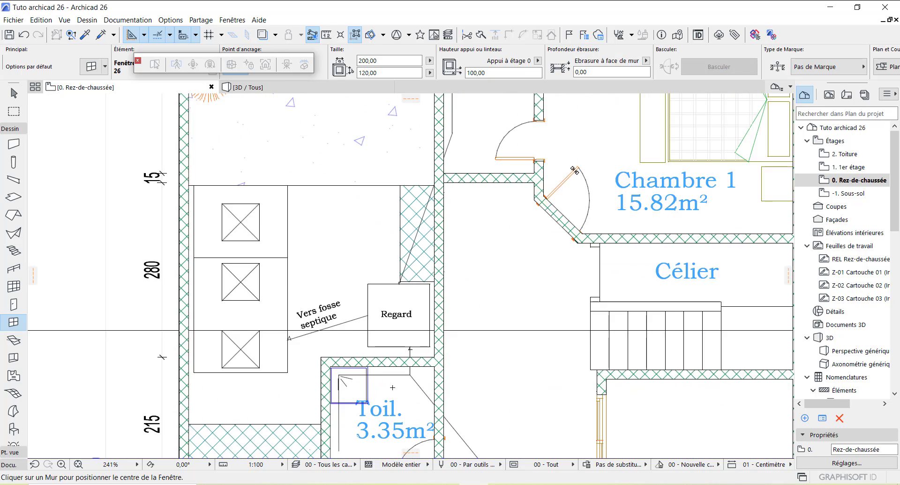
scroll(386, 354, "down", 3)
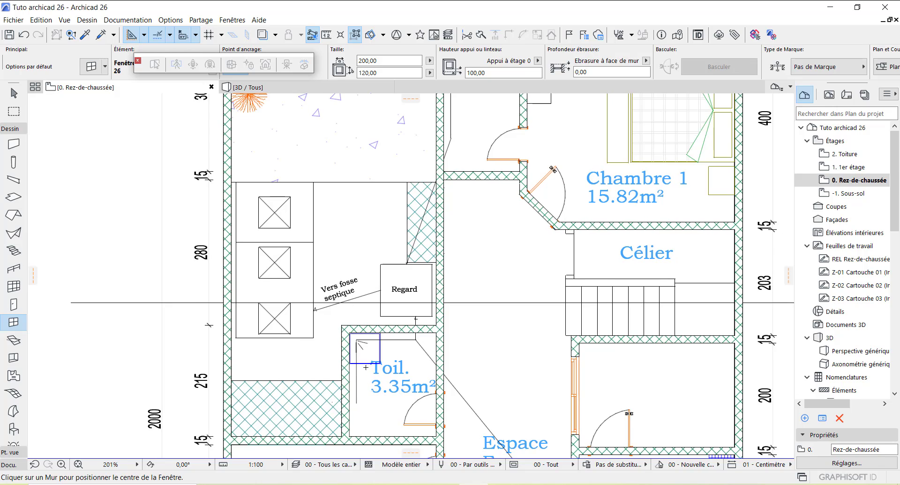
scroll(393, 307, "up", 3)
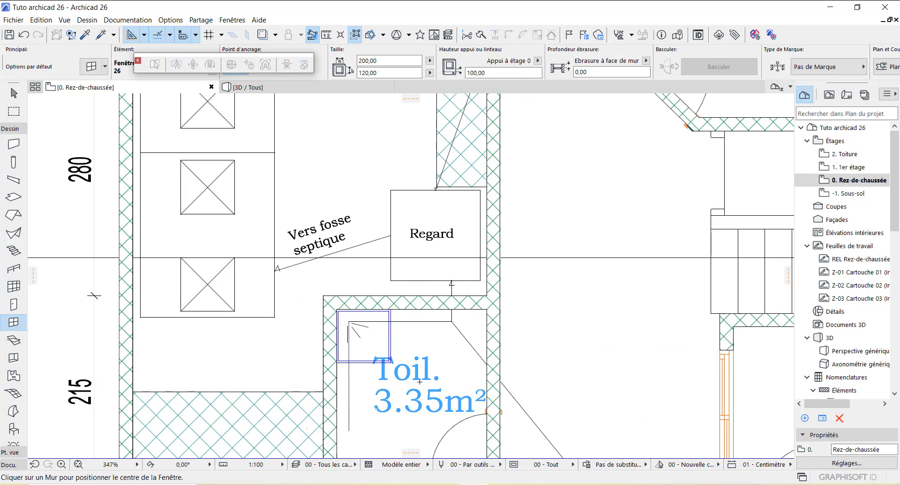
scroll(437, 389, "down", 6)
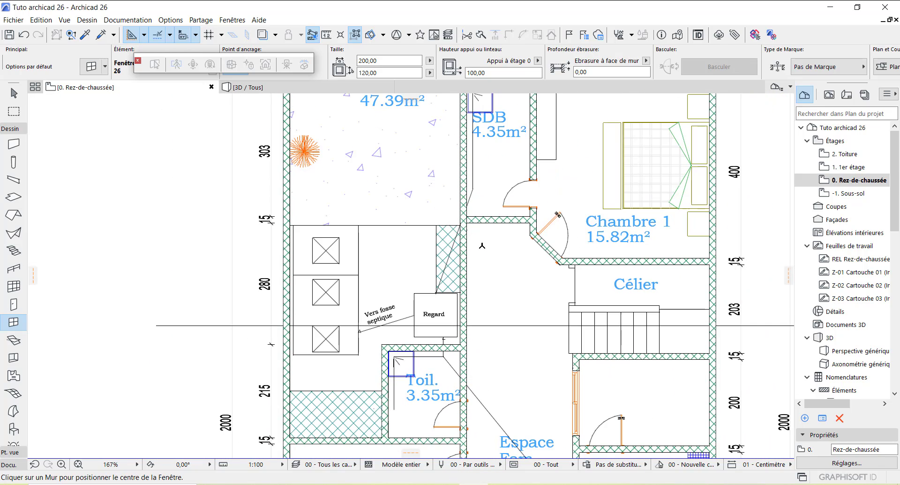
scroll(503, 154, "up", 4)
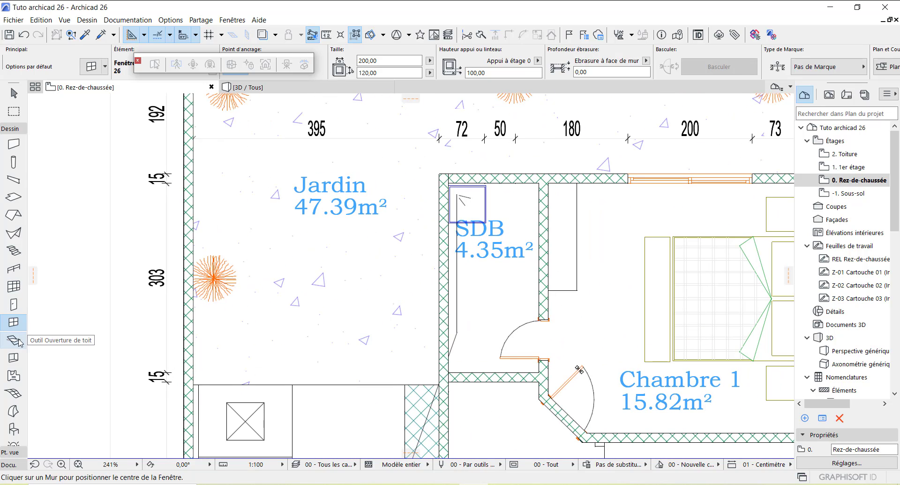
Step: In the default window settings, make the sliding window 60 wide, 50 high, with a 170 sill
double_click(14, 322)
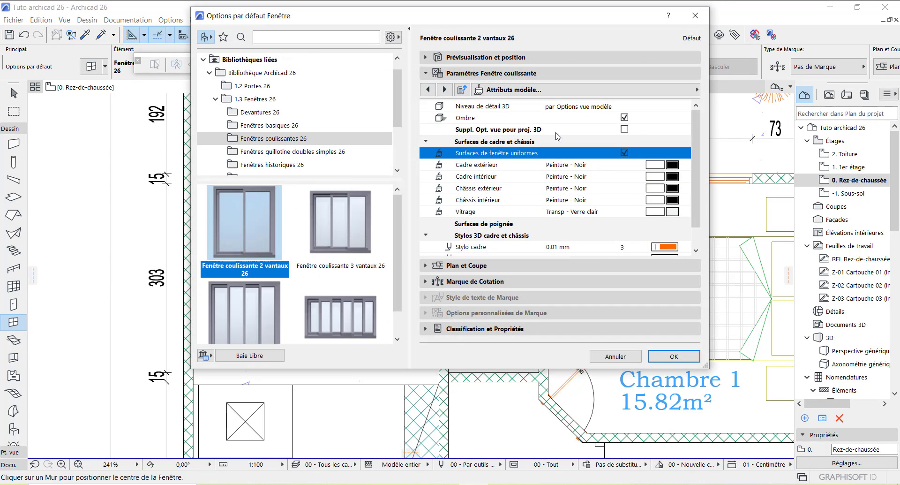
left_click(514, 60)
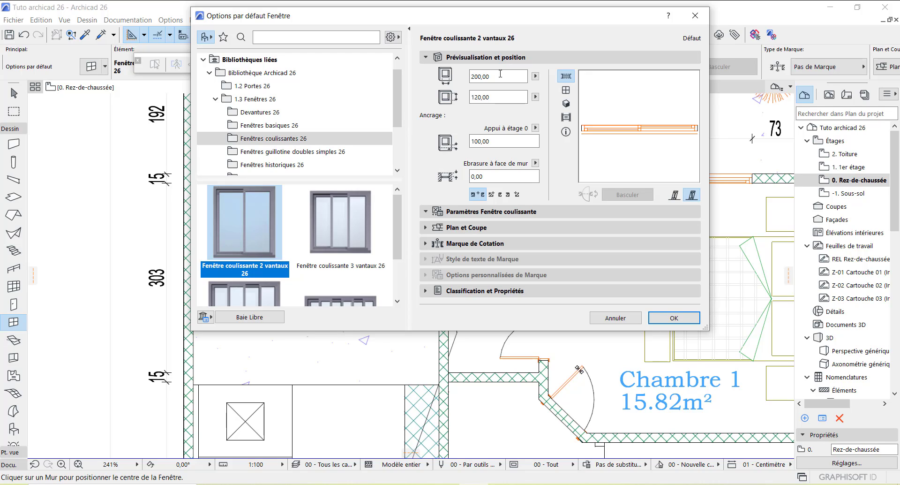
double_click(483, 76)
type("5")
double_click(483, 97)
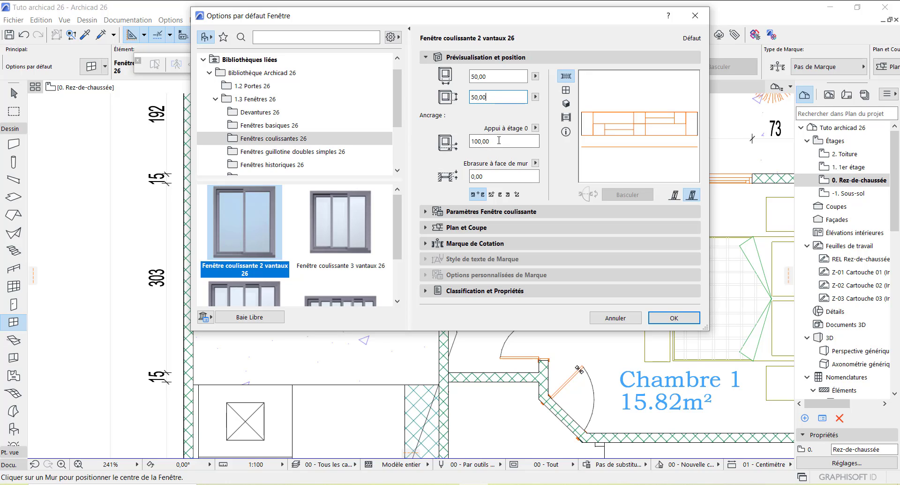
left_click(479, 141)
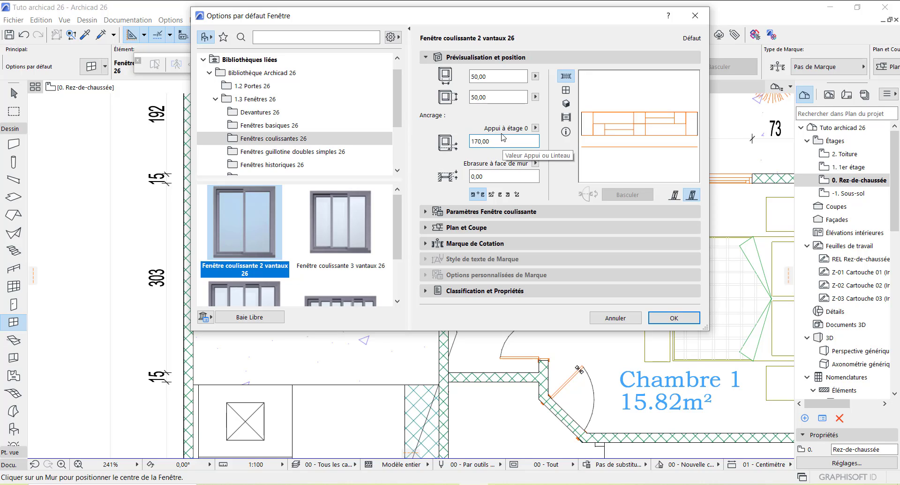
left_click(476, 76)
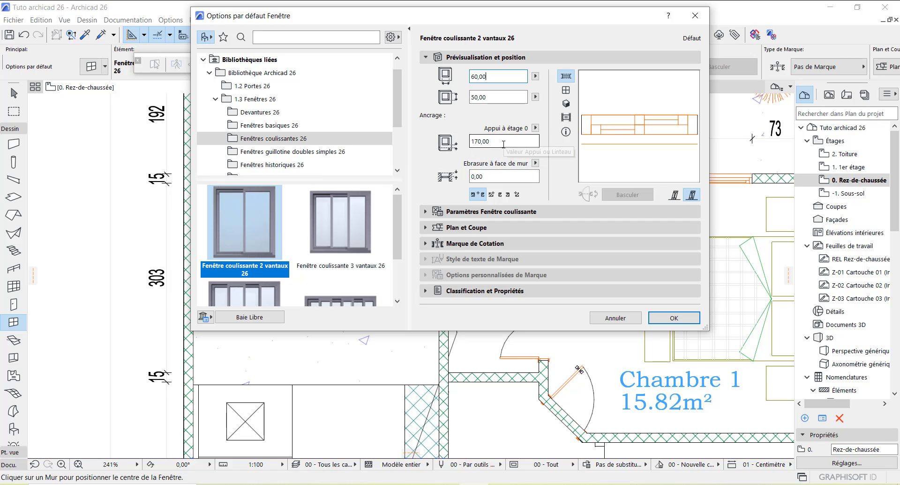
Step: Confirm the window settings and place sliding windows in the SDB top and left walls
left_click(673, 317)
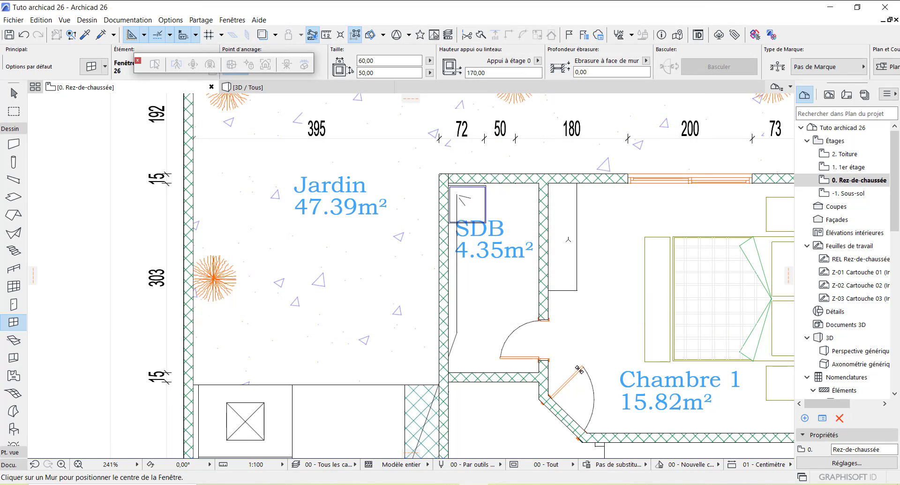
scroll(512, 200, "up", 3)
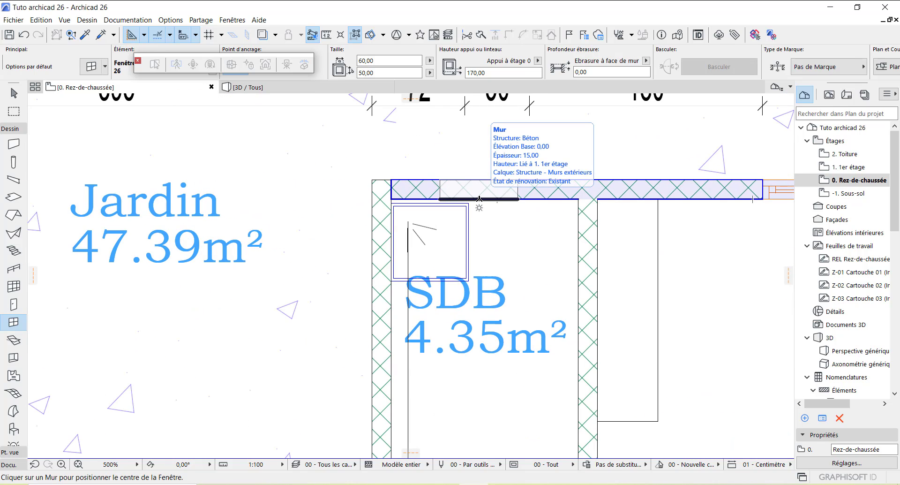
left_click(479, 199)
left_click(478, 129)
scroll(478, 129, "down", 4)
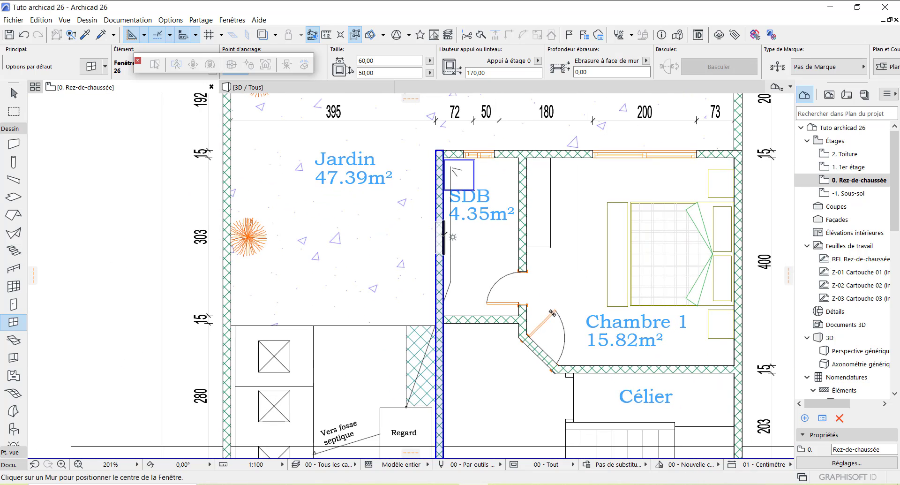
left_click(443, 232)
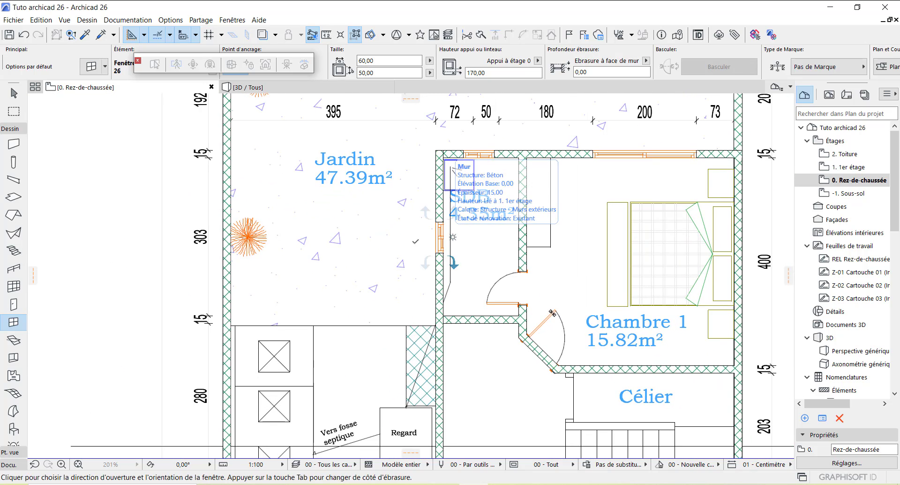
left_click(479, 185)
Step: Place a 60-wide sliding window in the Toil. top wall, below the Regard
scroll(479, 185, "down", 2)
scroll(480, 185, "down", 1)
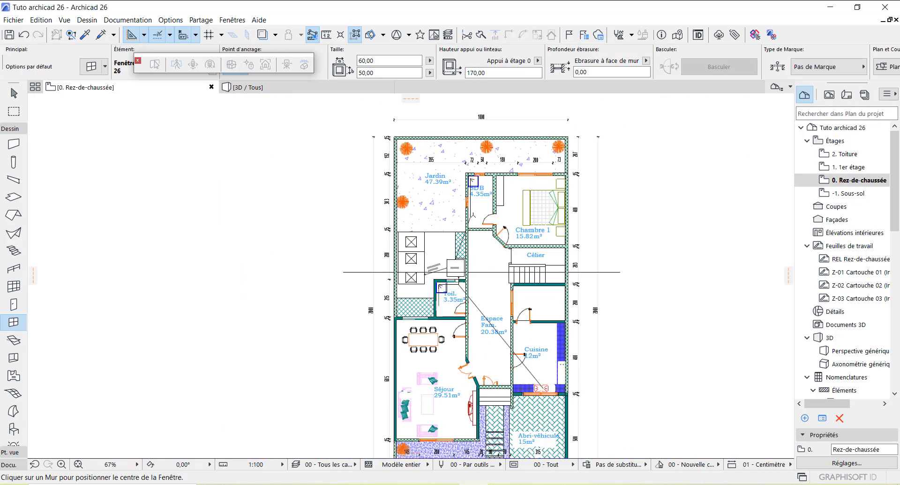
scroll(450, 280, "up", 6)
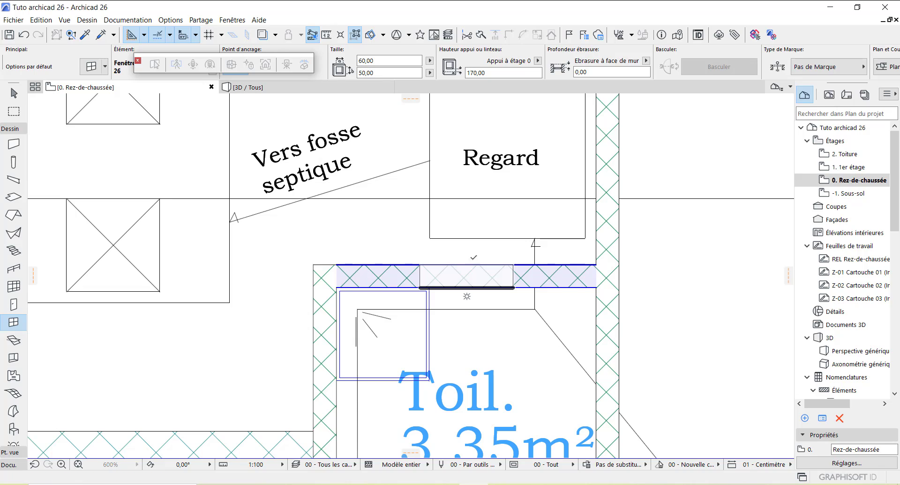
left_click(465, 279)
left_click(526, 249)
scroll(450, 187, "down", 5)
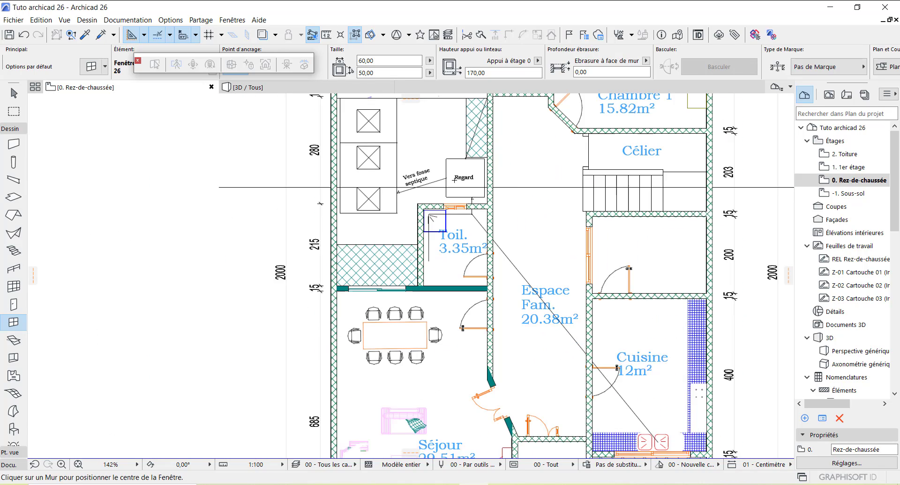
scroll(421, 169, "down", 2)
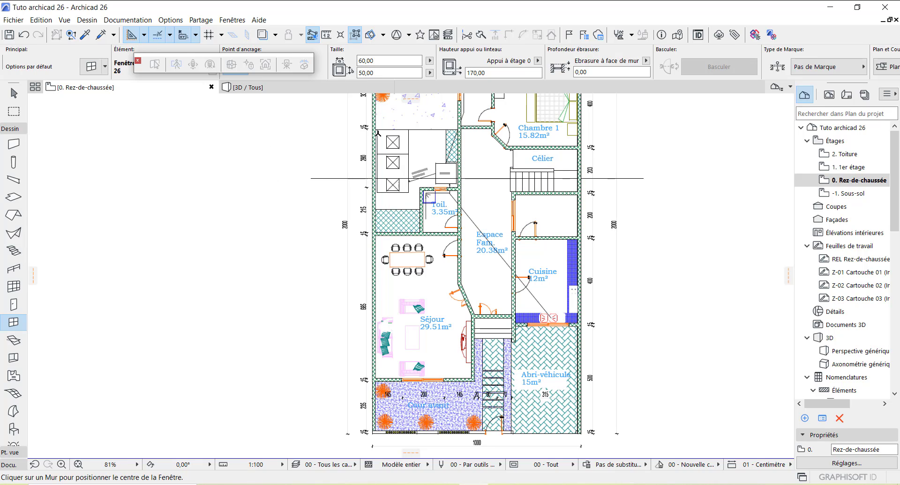
left_click(281, 90)
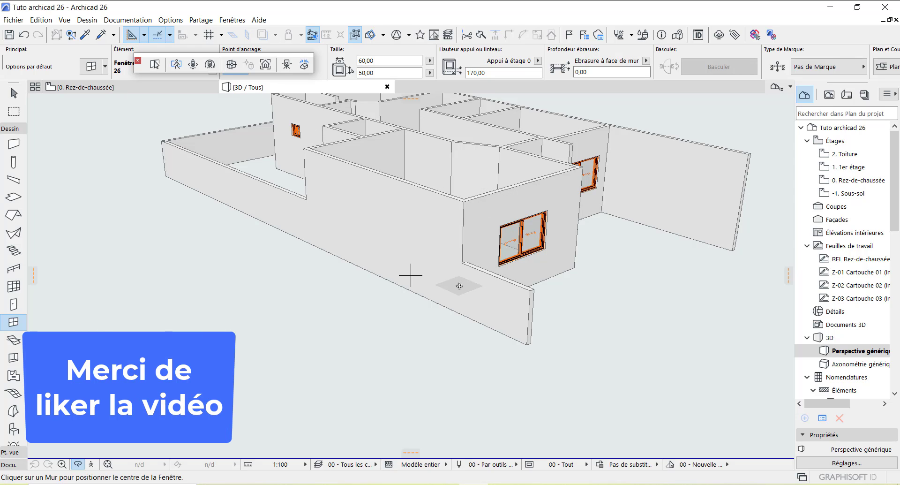
left_click_drag(493, 249, 436, 259)
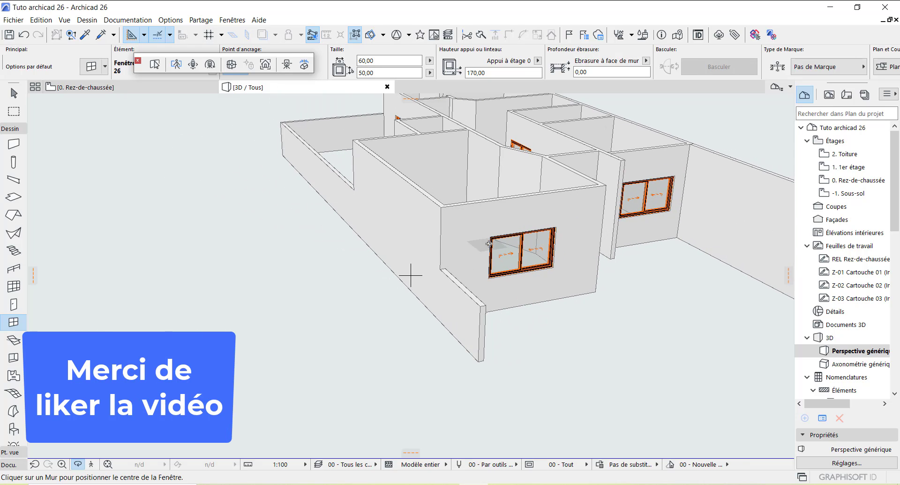
left_click_drag(481, 243, 428, 240)
scroll(516, 270, "up", 6)
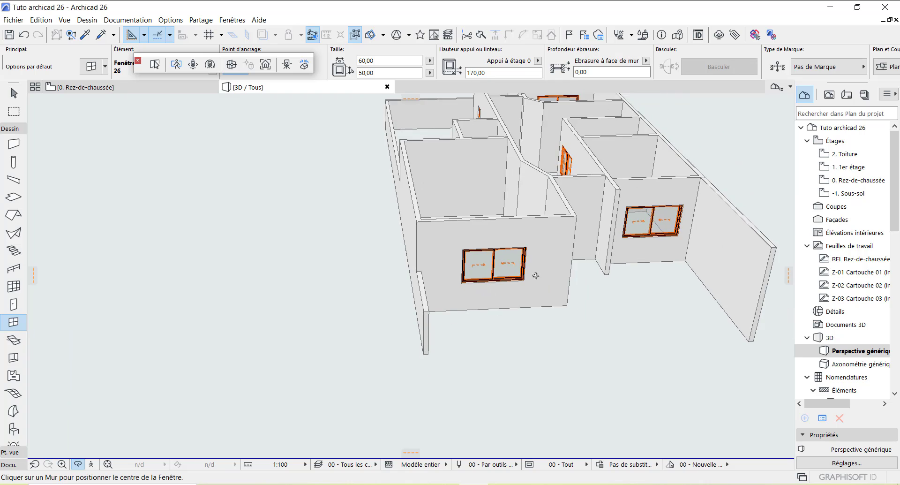
left_click_drag(452, 290, 251, 246)
scroll(252, 245, "down", 3)
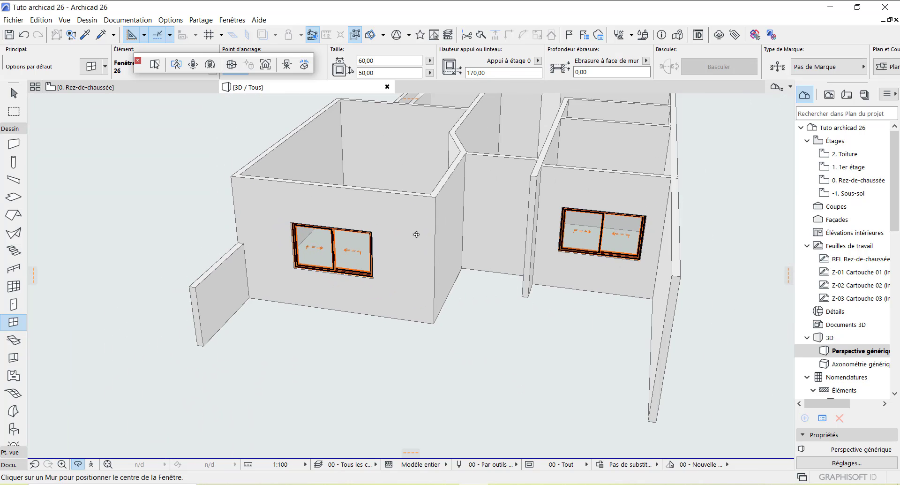
scroll(608, 235, "up", 7)
scroll(608, 234, "down", 8)
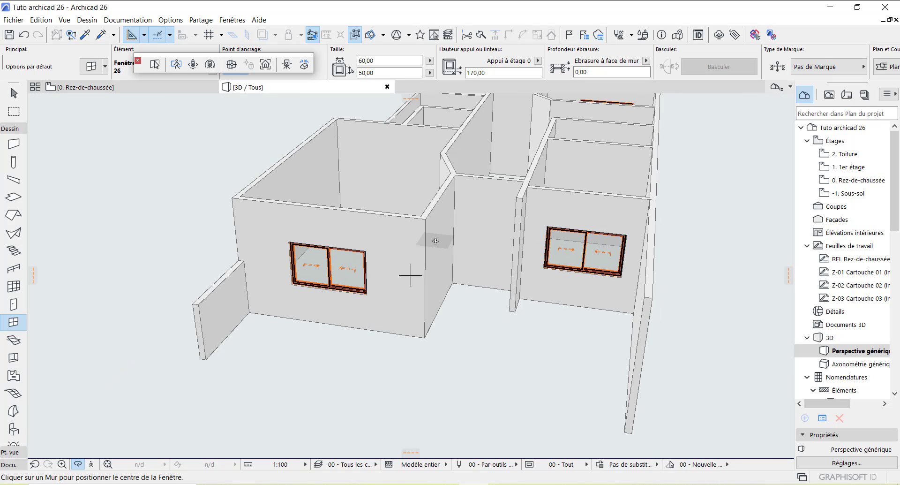
scroll(396, 264, "down", 10)
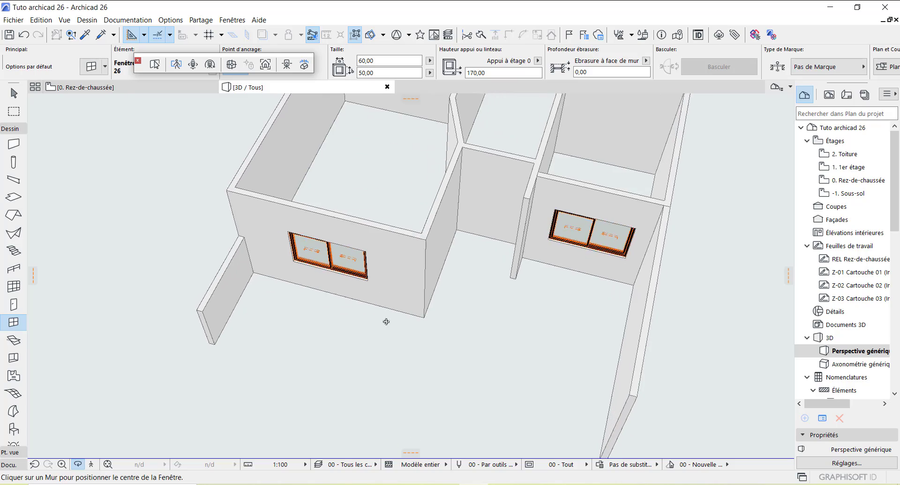
left_click_drag(386, 321, 434, 139)
scroll(420, 225, "up", 6)
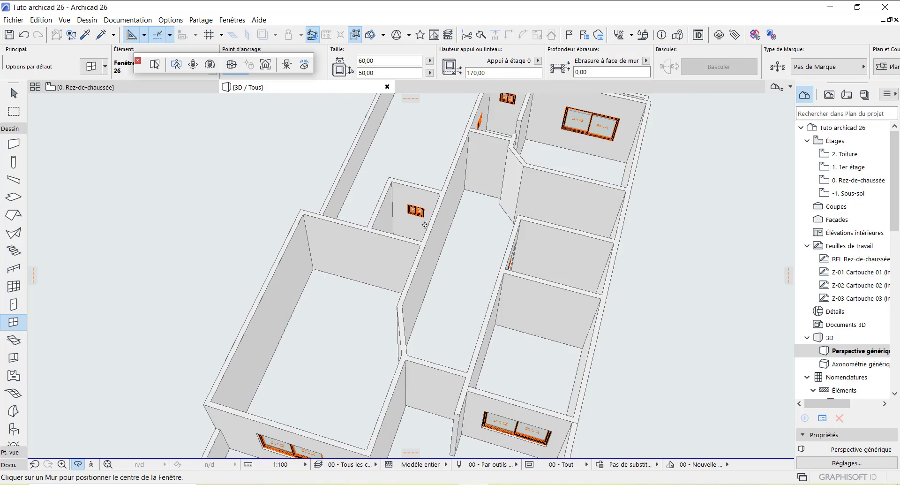
middle_click_drag(506, 199, 647, 190, "shift")
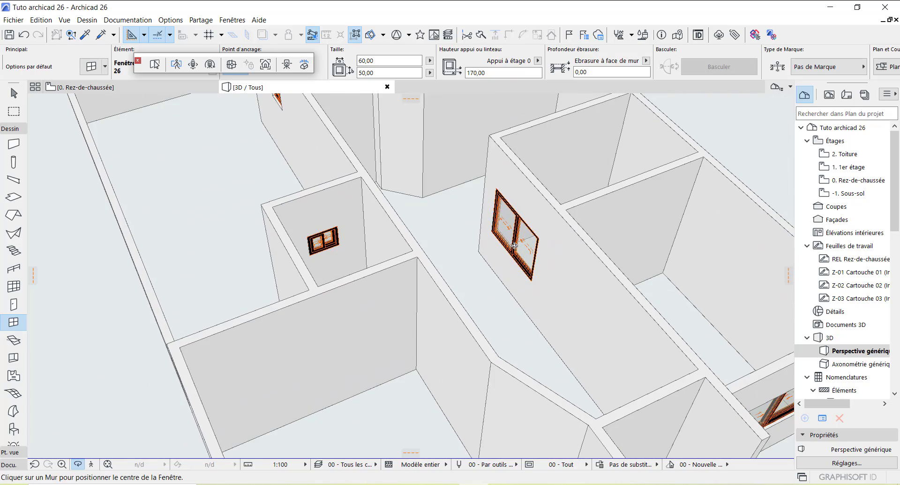
middle_click_drag(328, 276, 645, 228, "shift")
scroll(380, 285, "down", 8)
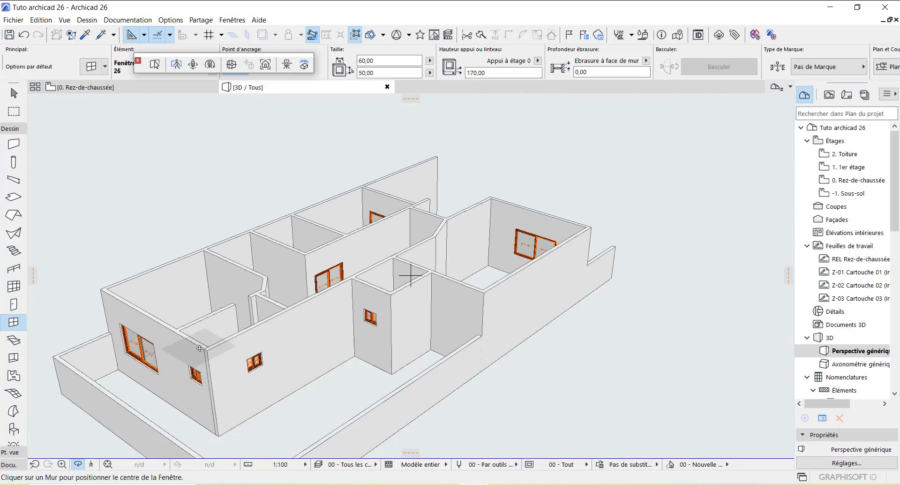
middle_click_drag(190, 354, 440, 251, "shift")
scroll(439, 251, "down", 3)
middle_click_drag(423, 298, 566, 323, "shift")
middle_click_drag(403, 217, 662, 340, "shift")
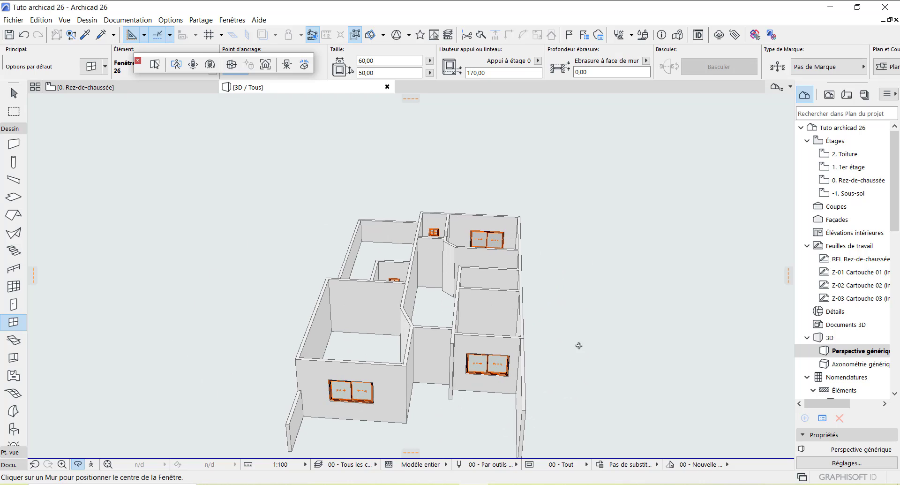
scroll(490, 363, "up", 3)
middle_click_drag(364, 219, 453, 232, "shift")
scroll(450, 228, "down", 5)
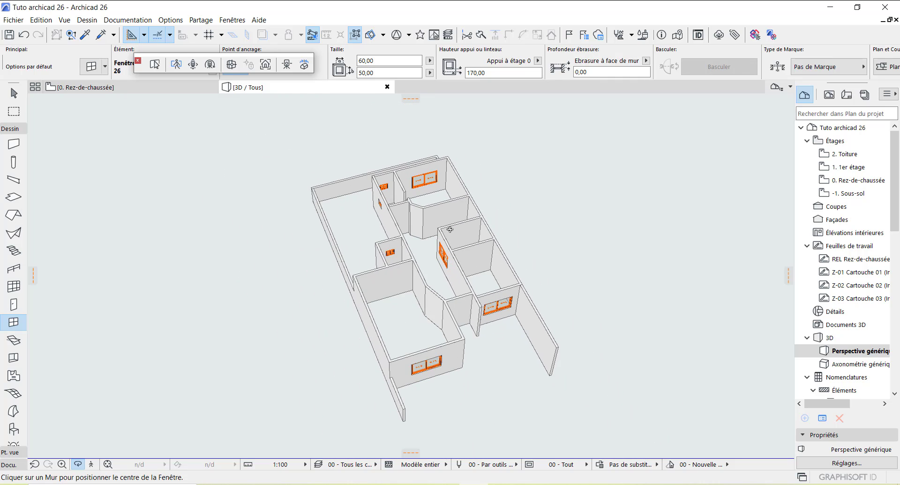
scroll(432, 364, "up", 2)
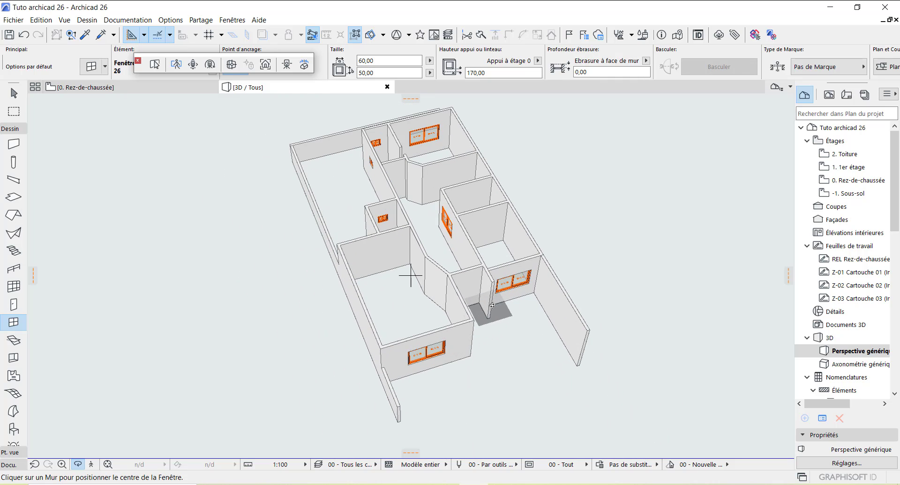
scroll(465, 235, "up", 1)
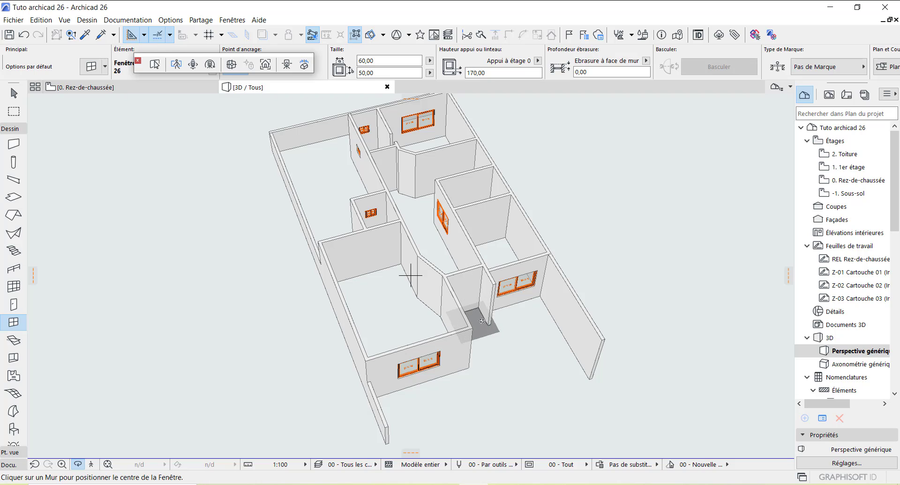
middle_click_drag(495, 326, 485, 325, "shift")
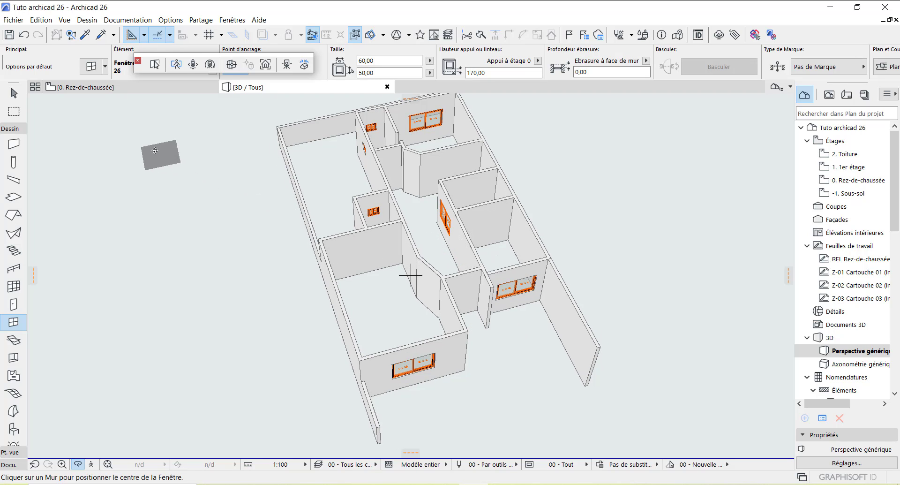
mouse_move(142, 87)
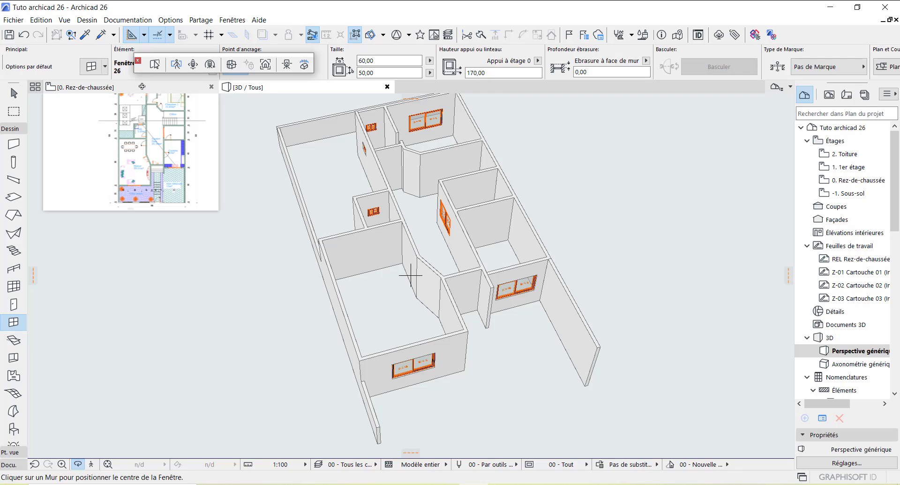
Step: Go back to the 0. Rez-de-chaussée plan and open the Door tool defaults showing Porte 26
left_click(142, 86)
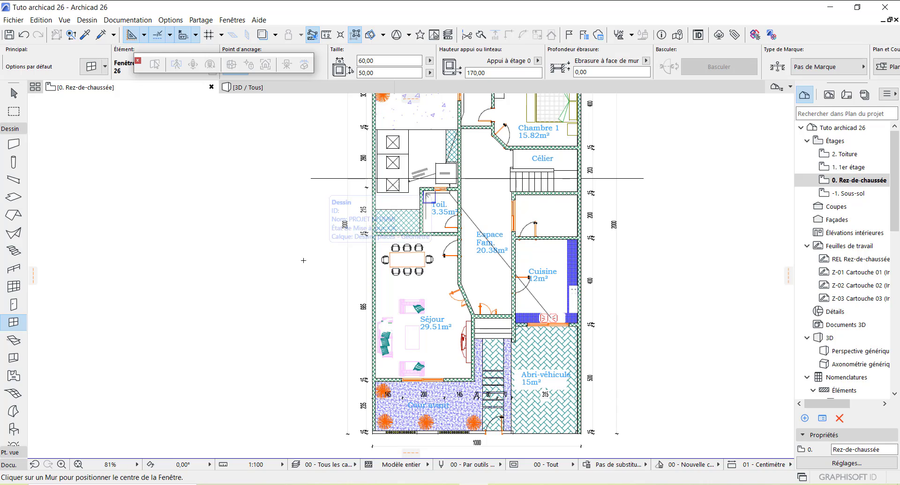
left_click(19, 307)
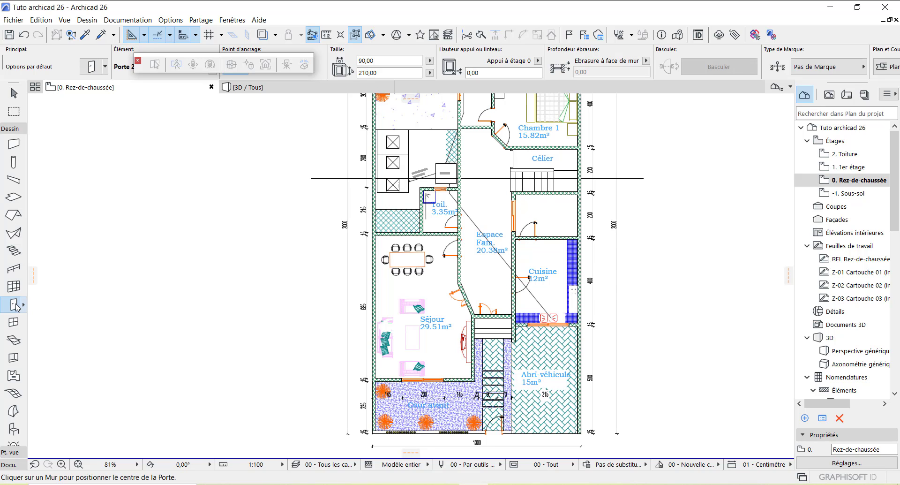
double_click(16, 305)
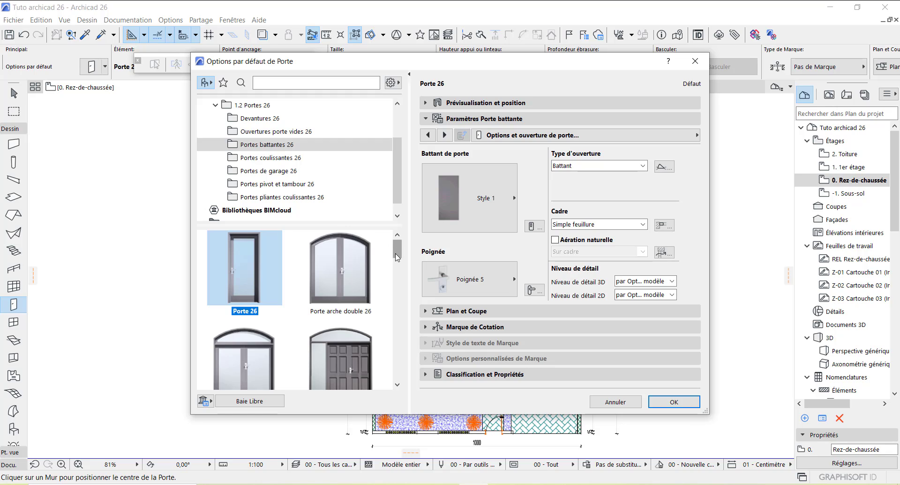
mouse_move(397, 256)
left_mouse_down()
mouse_move(389, 390)
mouse_move(395, 248)
left_mouse_up()
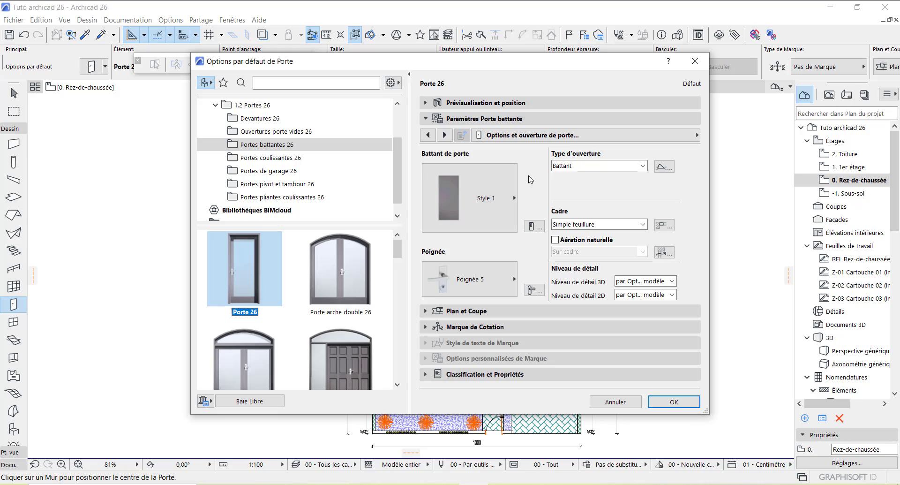
Step: In Paramètres Porte battante, choose door leaf Style 16 and handle Poignée 4
left_click(513, 198)
scroll(581, 237, "down", 3)
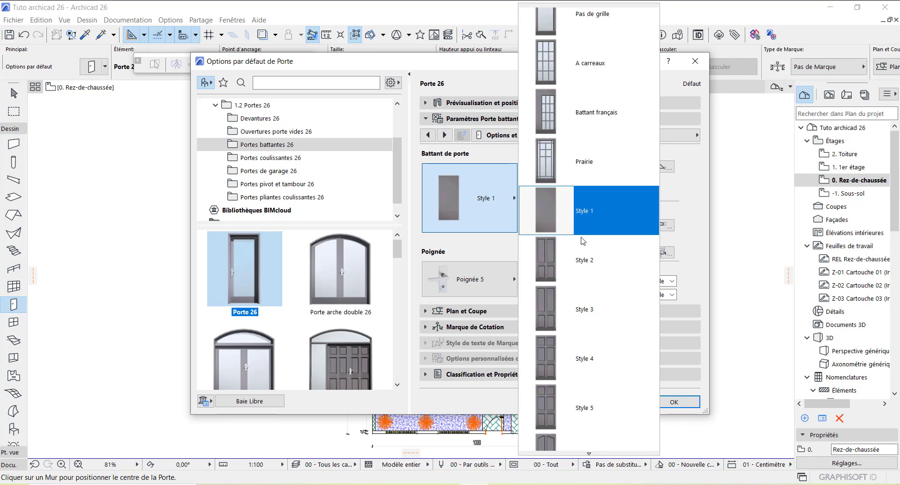
scroll(581, 237, "down", 10)
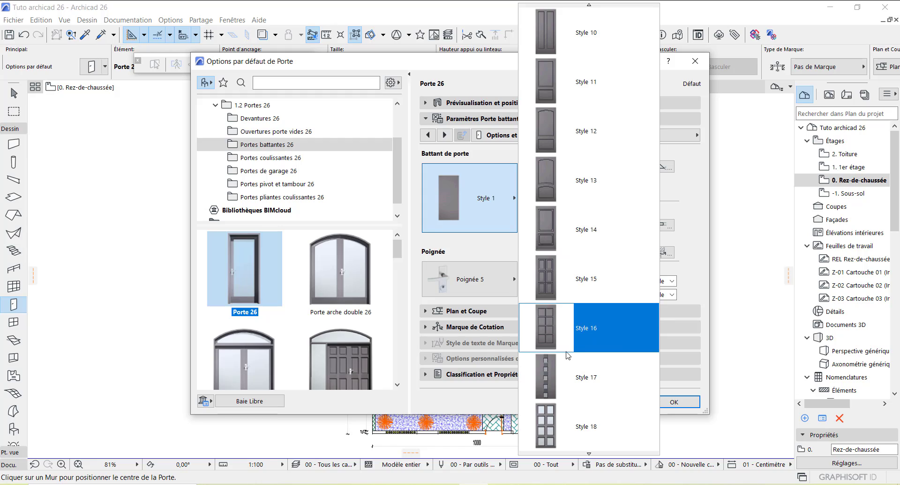
left_click(549, 327)
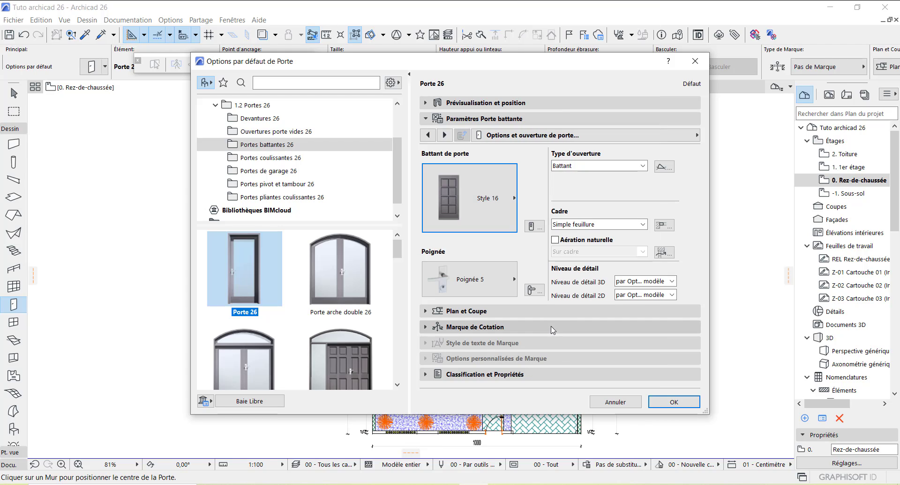
left_click(514, 281)
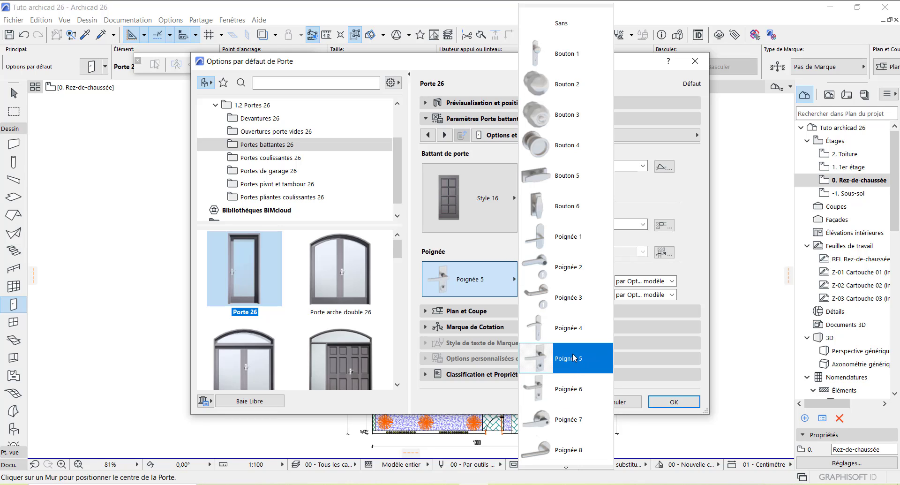
left_click(572, 328)
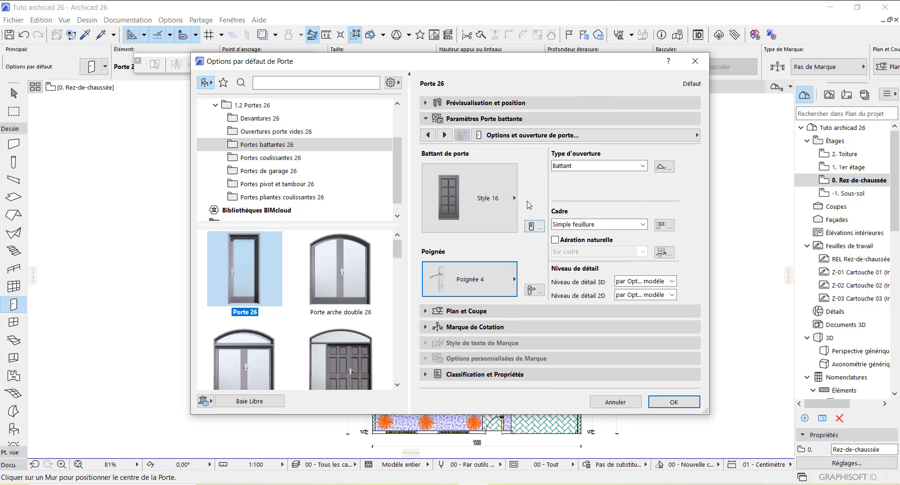
Step: Set the Porte 26 default size to 80 wide by 220 high in Prévisualisation et position
left_click(476, 103)
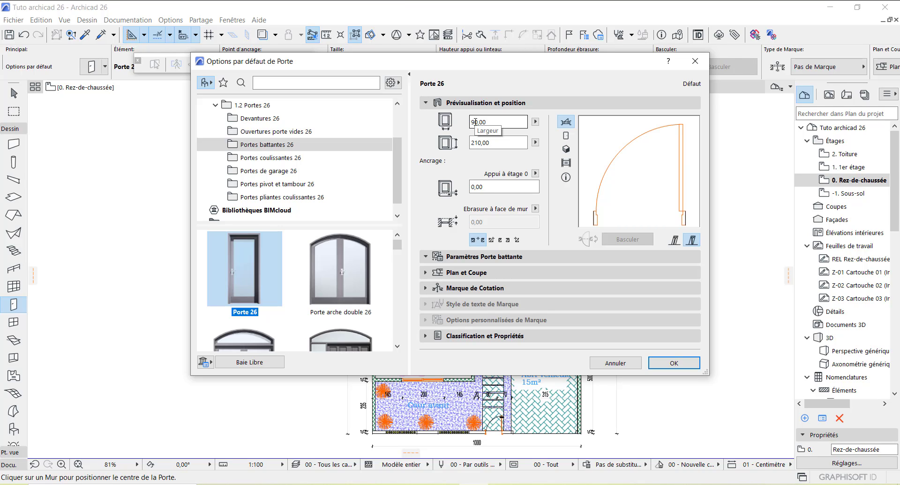
left_click(475, 122)
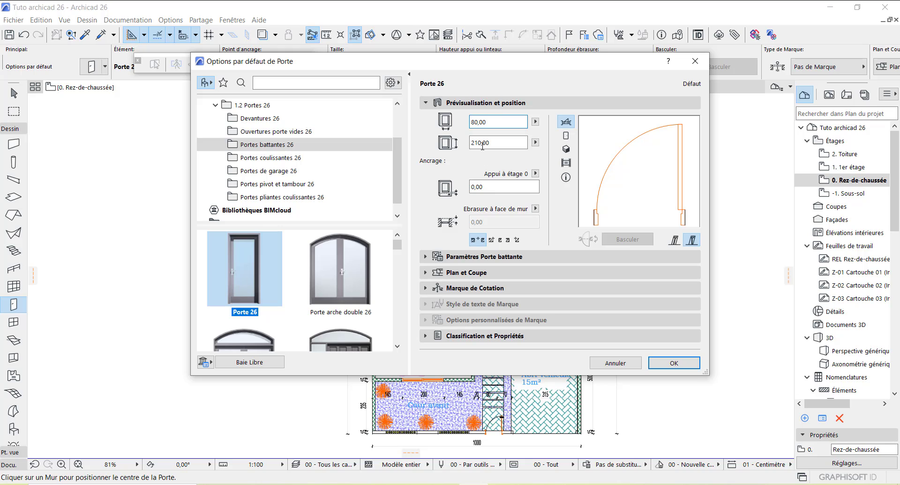
left_click(479, 142)
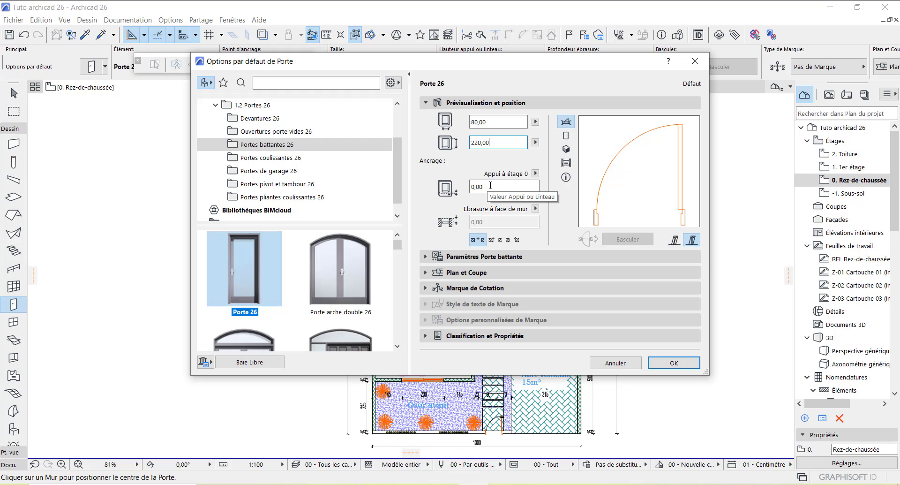
left_click(471, 258)
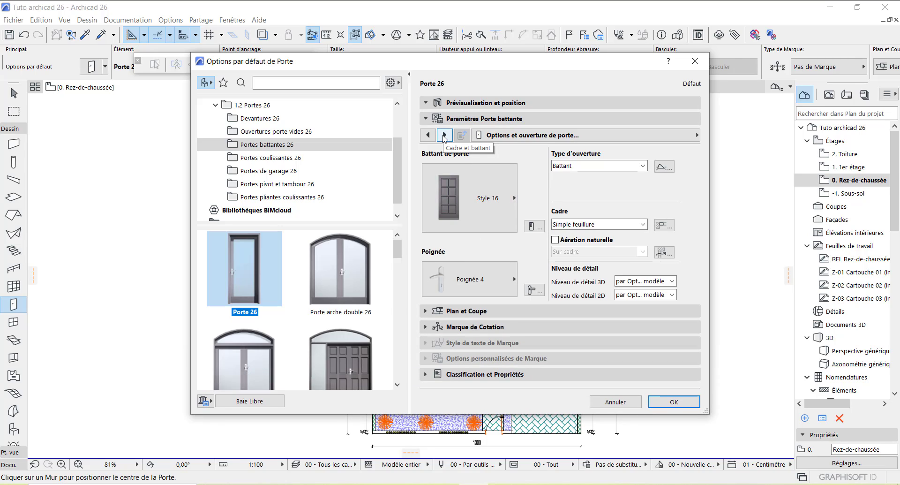
Step: Page through the Porte 26 parameter pages to the Attributs modèle surface settings
left_click(444, 135)
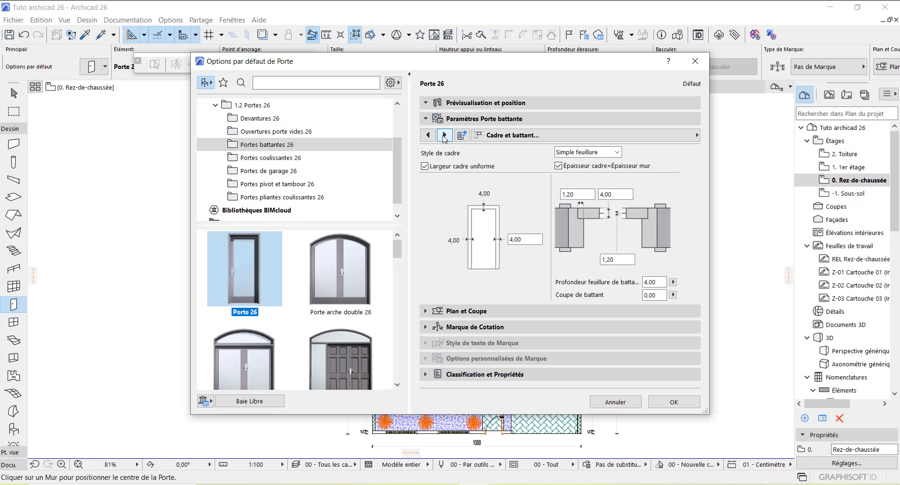
left_click(444, 135)
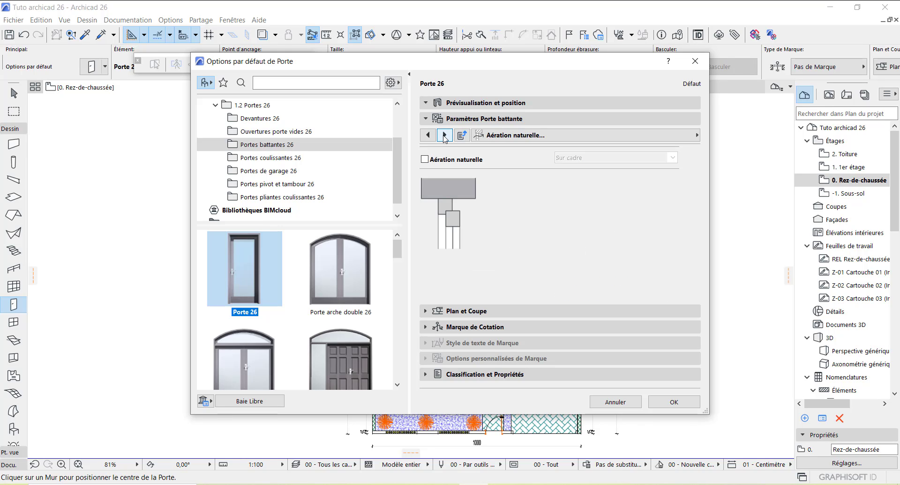
left_click(444, 135)
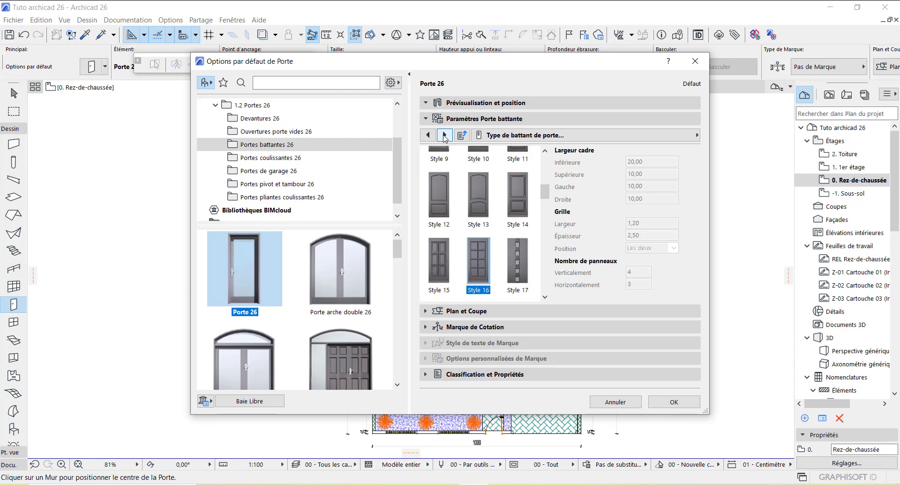
left_click(444, 135)
left_click(444, 135)
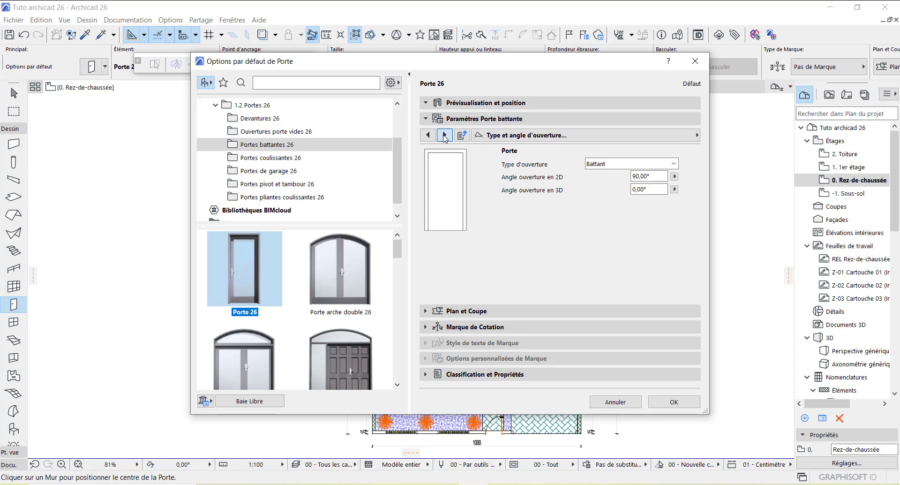
left_click(444, 135)
left_click(444, 136)
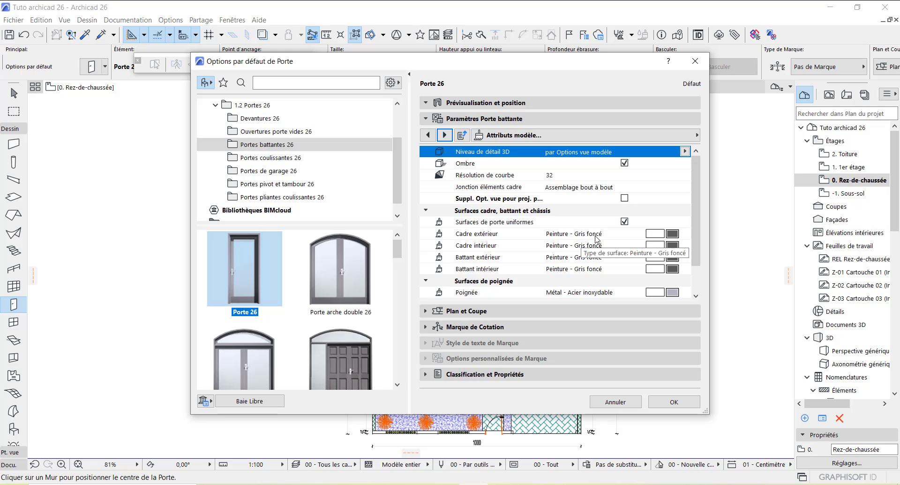
Step: Set the Porte 26 frame and leaf surfaces to Bois - Ebène laqué
left_click(673, 234)
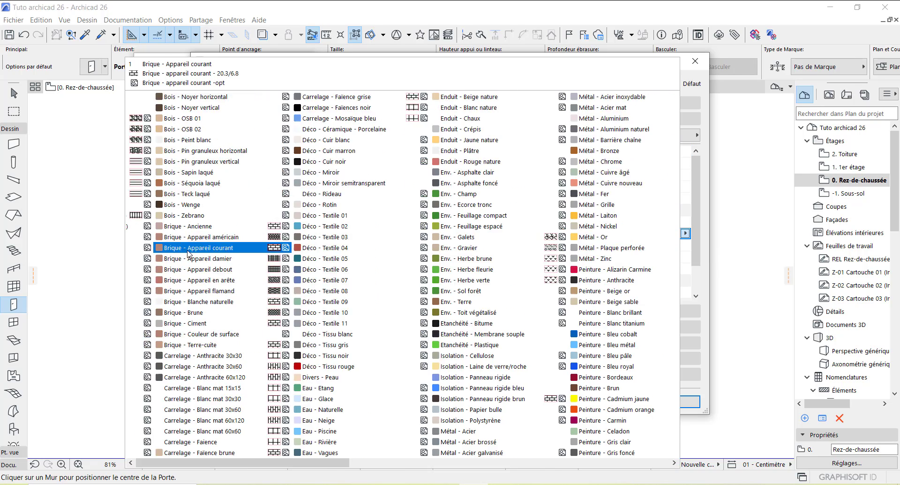
scroll(189, 252, "up", 2)
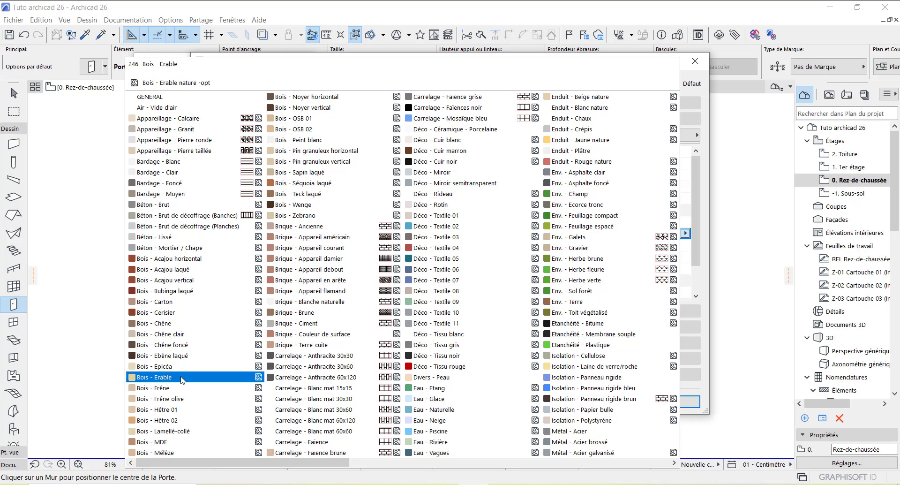
left_click(189, 359)
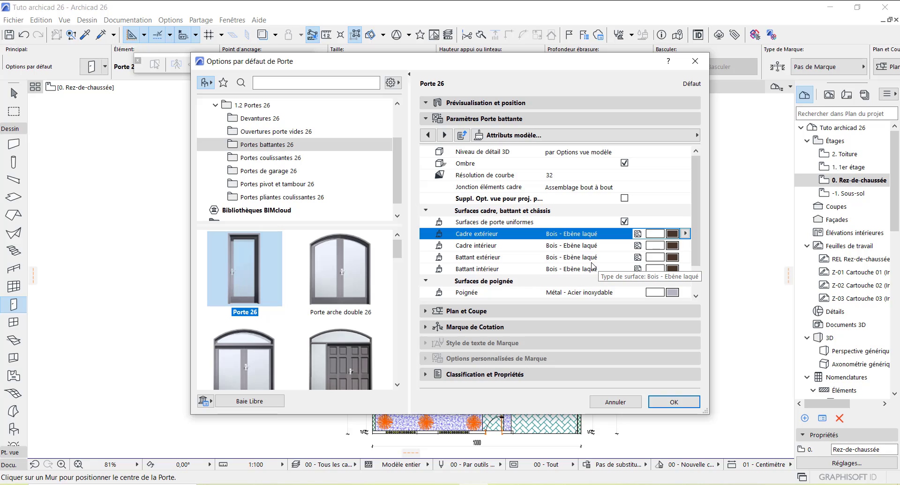
Step: Confirm the Porte 26 settings and place a swing door opening into the dining area
left_click(662, 403)
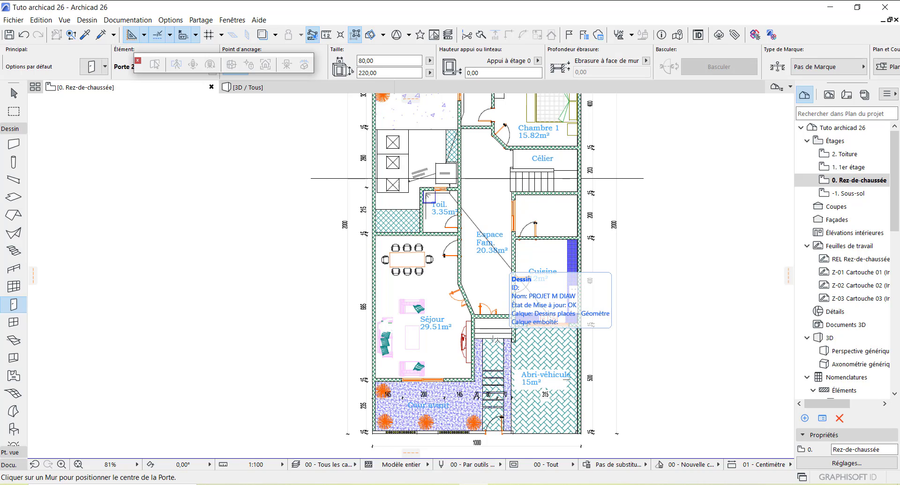
scroll(452, 236, "up", 6)
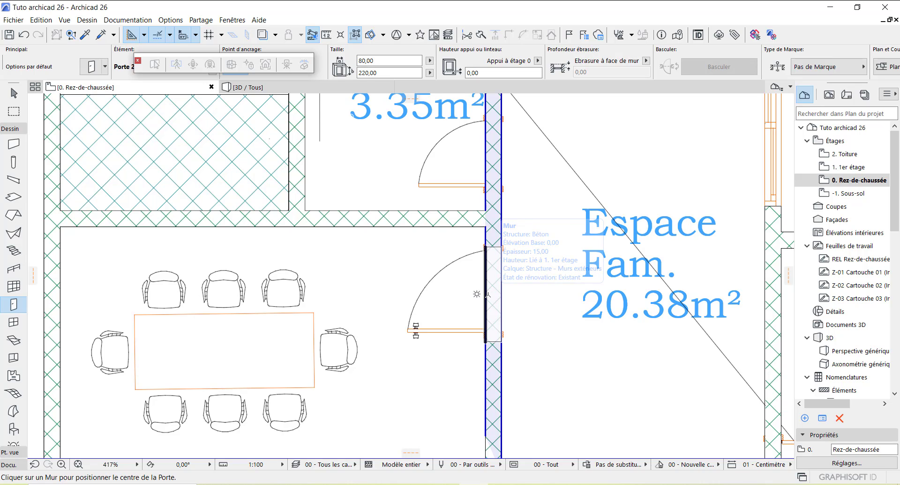
left_click(488, 294)
left_click(426, 353)
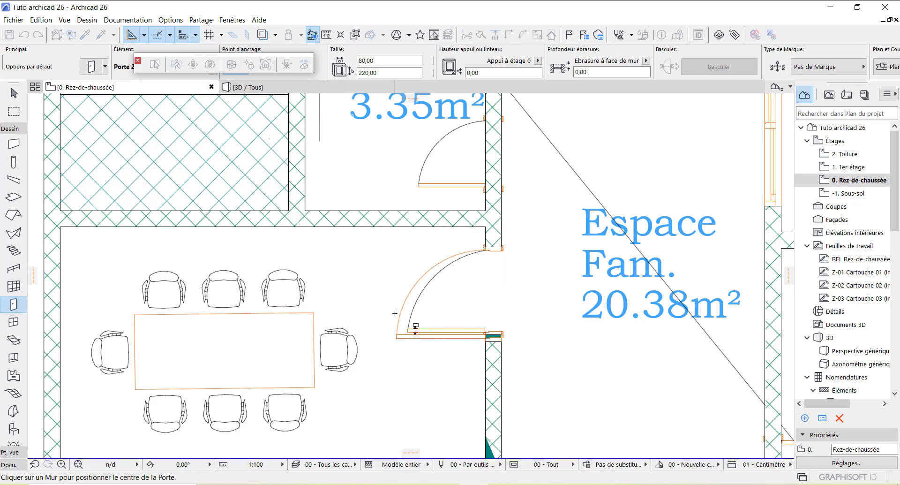
scroll(365, 269, "down", 5)
scroll(532, 272, "up", 5)
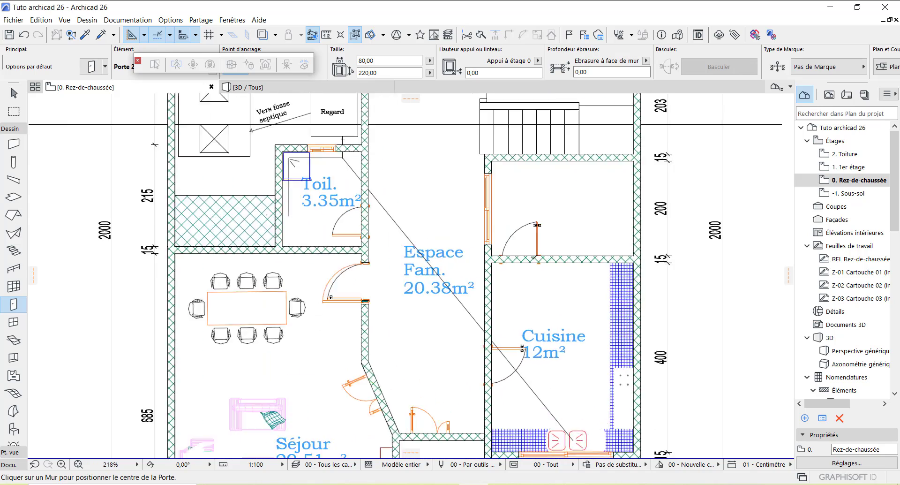
scroll(511, 269, "up", 2)
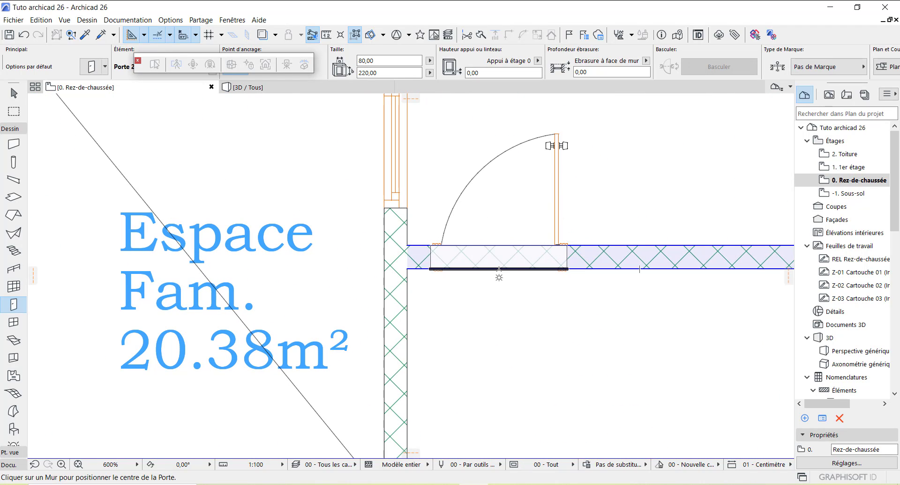
Step: Add swing doors in the wall above Espace Fam. and into the Cuisine
left_click(499, 262)
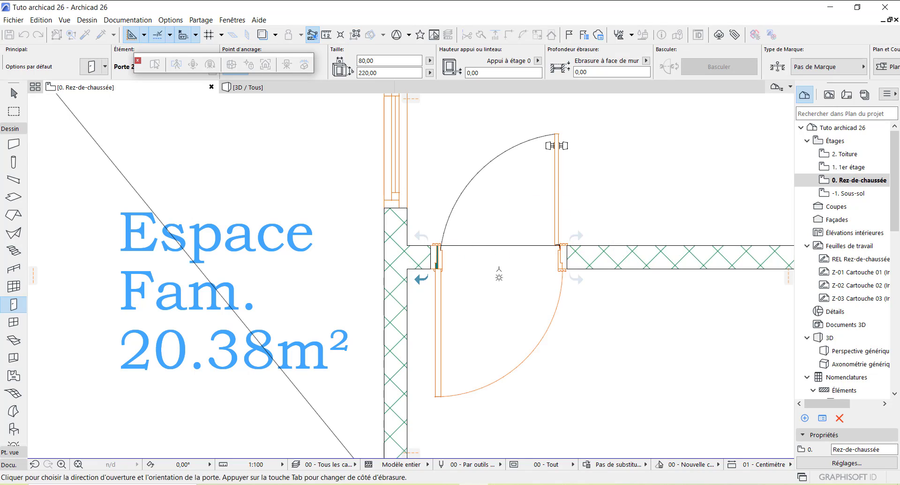
left_click(527, 192)
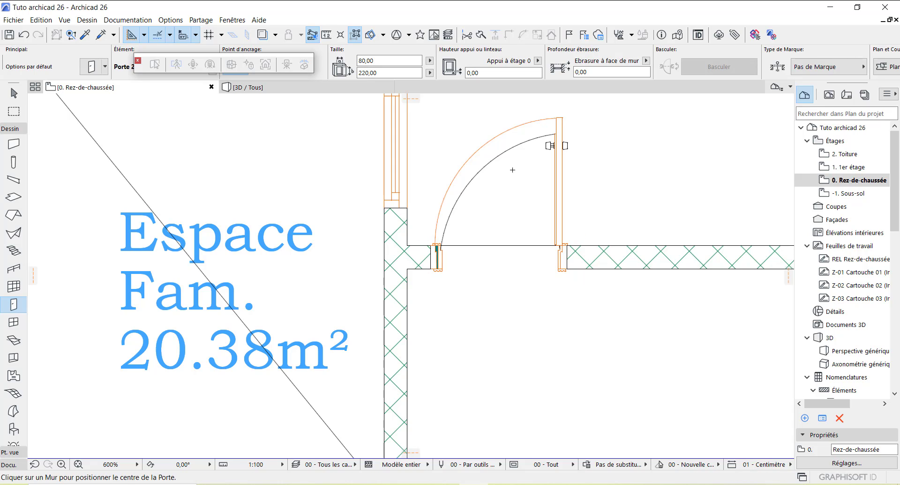
scroll(502, 230, "down", 8)
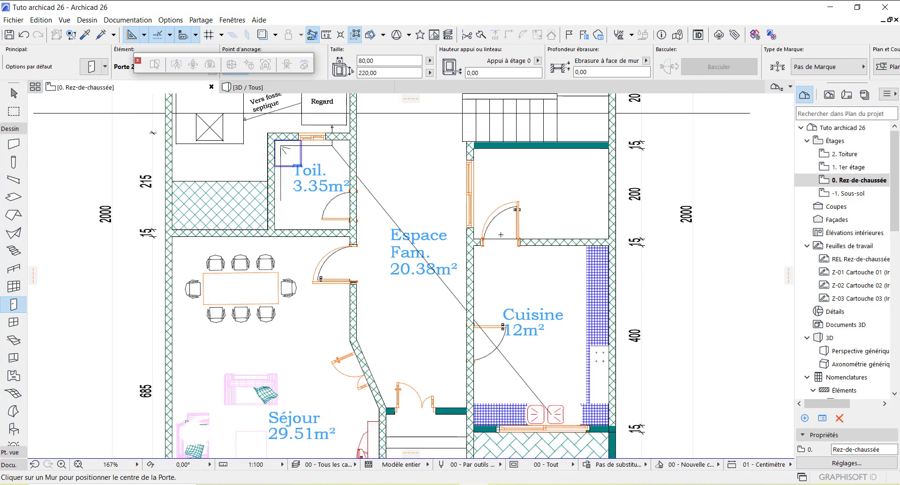
scroll(479, 306, "up", 8)
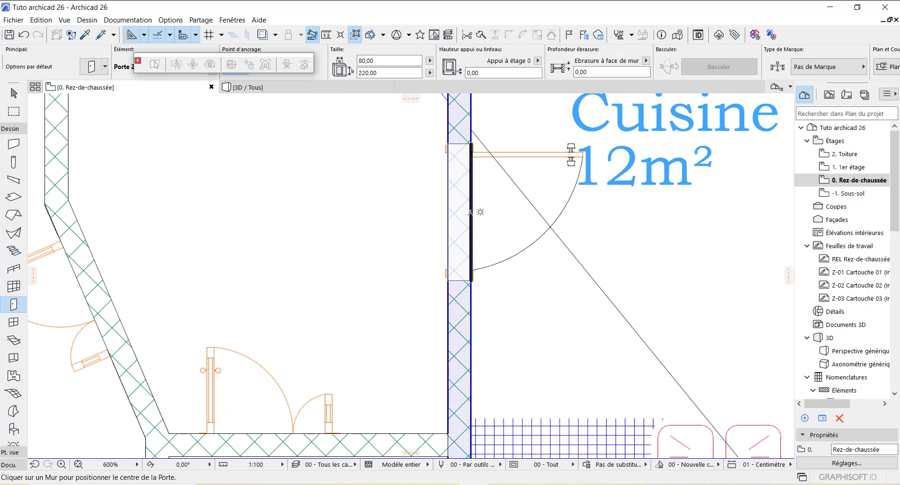
left_click(552, 190)
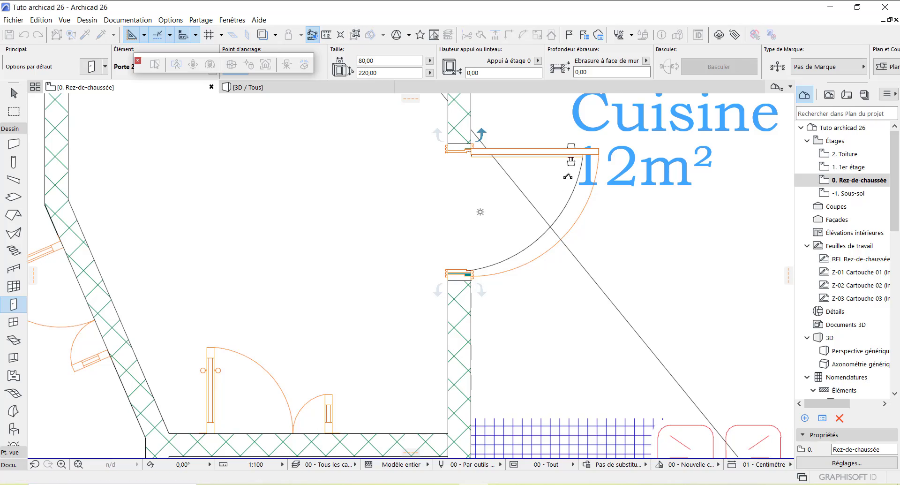
scroll(505, 184, "down", 5)
scroll(485, 222, "down", 3)
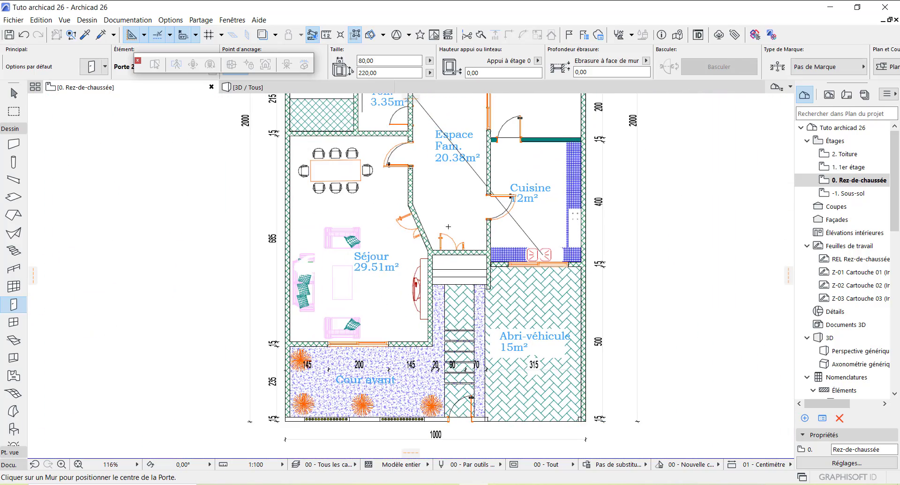
scroll(456, 216, "down", 3)
scroll(408, 123, "up", 5)
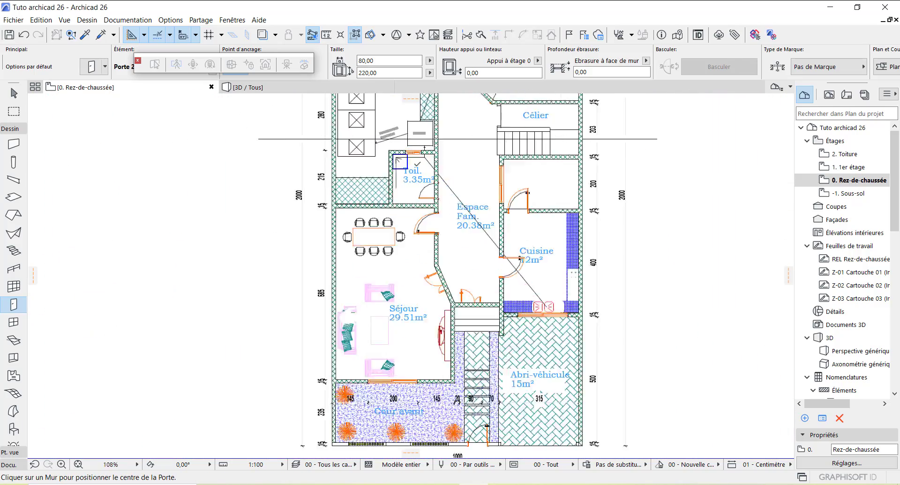
scroll(452, 258, "down", 3)
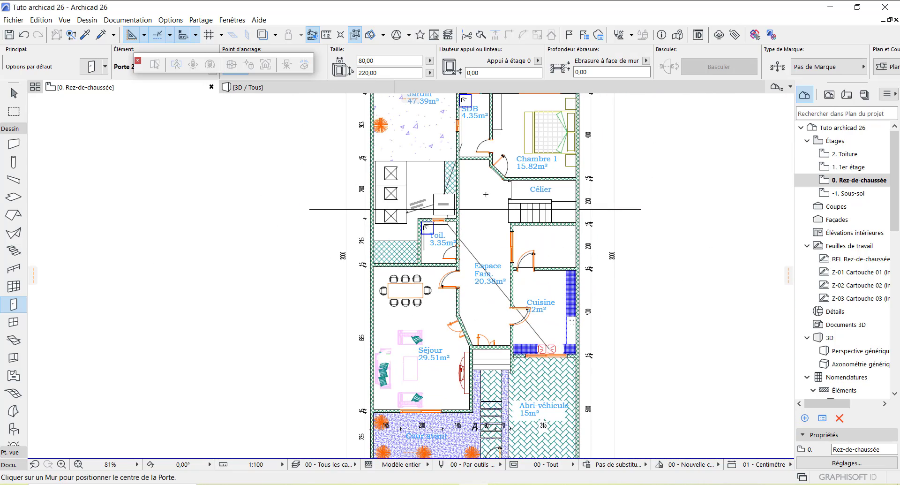
scroll(496, 169, "up", 7)
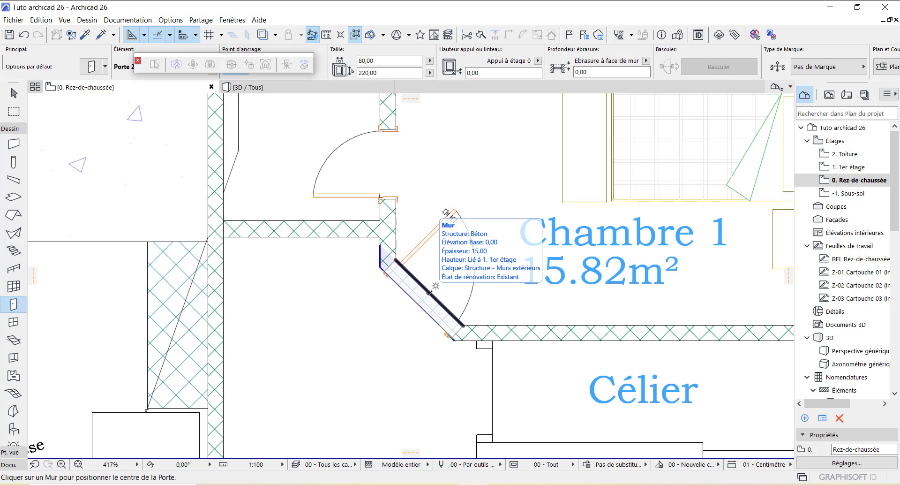
Step: Place a swing door in Chambre 1's angled wall, opening into the bedroom
left_click(429, 292)
left_click(440, 315)
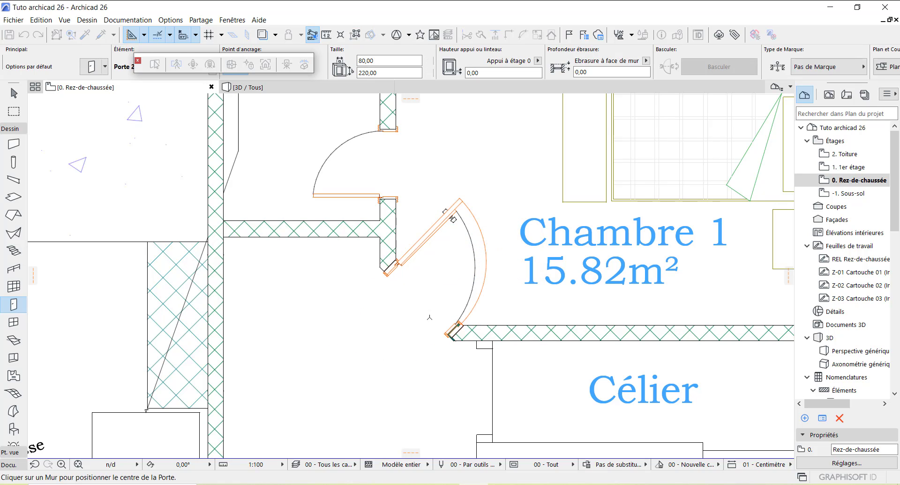
scroll(440, 314, "down", 2)
scroll(440, 315, "down", 3)
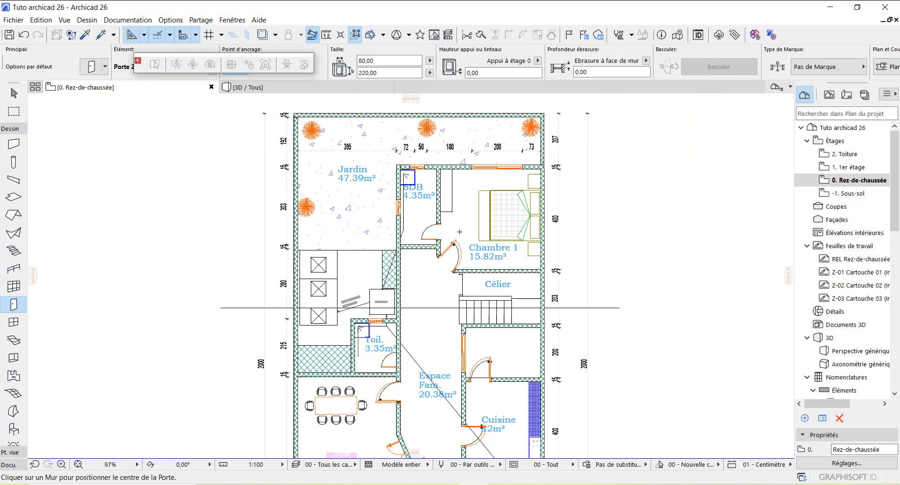
scroll(415, 212, "down", 2)
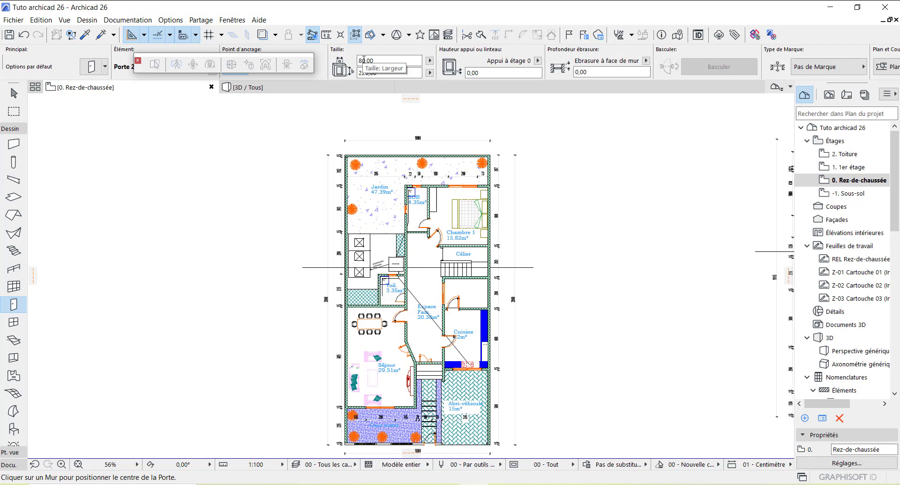
Step: Set the door width to 70 and place a door in the Toil. wall swinging into the toilet
left_click(364, 60)
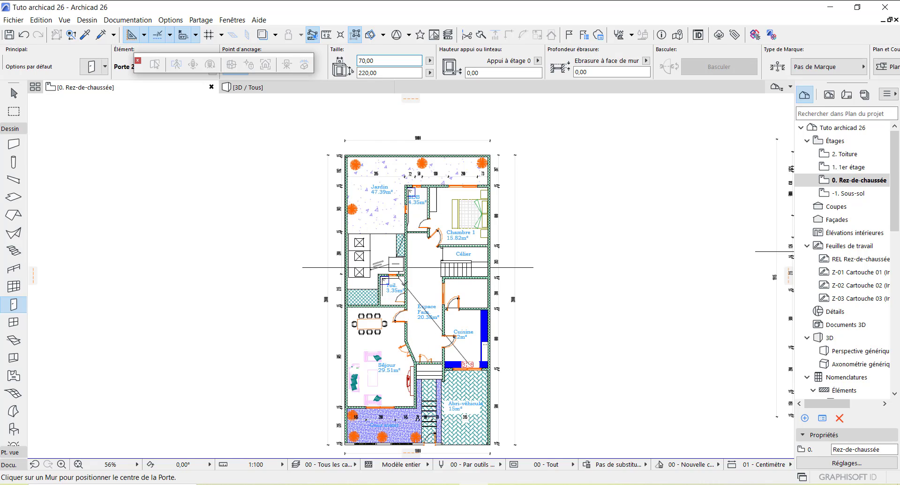
scroll(404, 283, "up", 8)
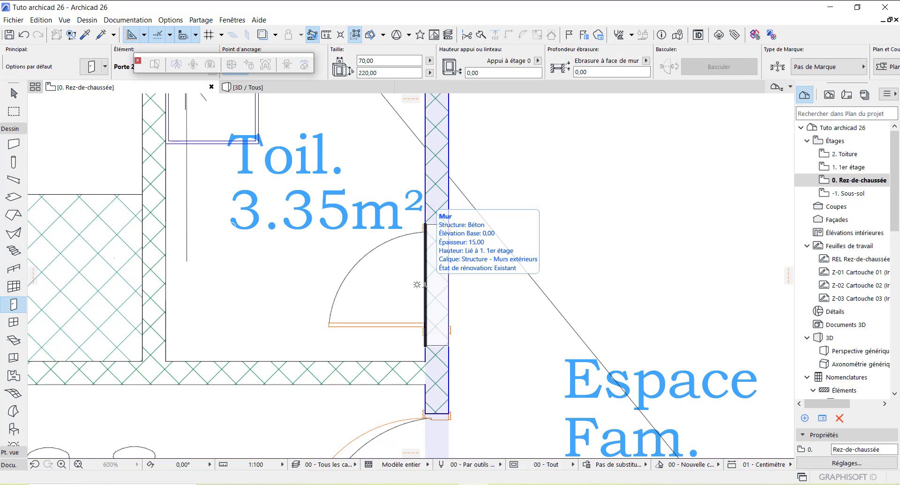
left_click(425, 284)
left_click(387, 297)
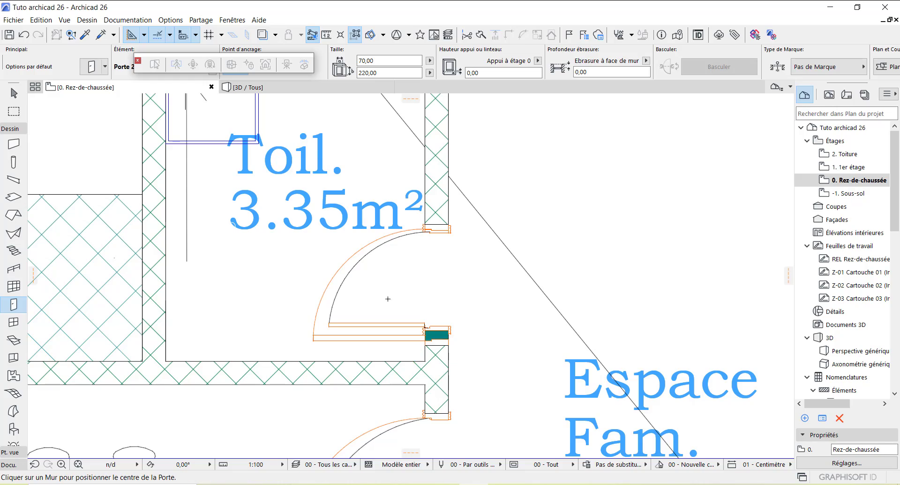
scroll(429, 315, "down", 10)
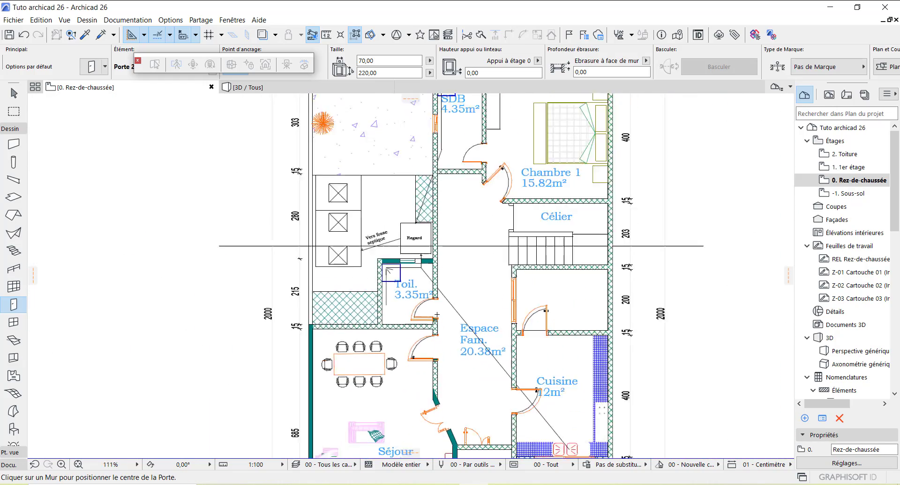
scroll(496, 331, "up", 4)
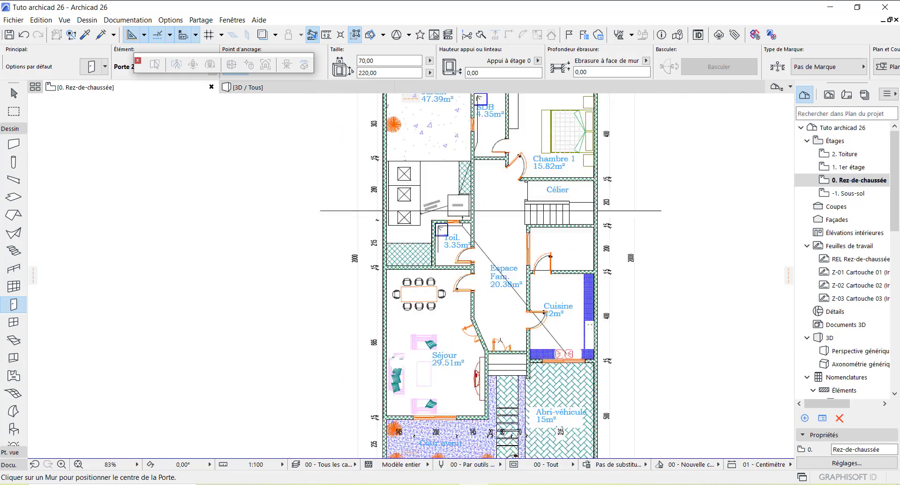
scroll(497, 344, "up", 3)
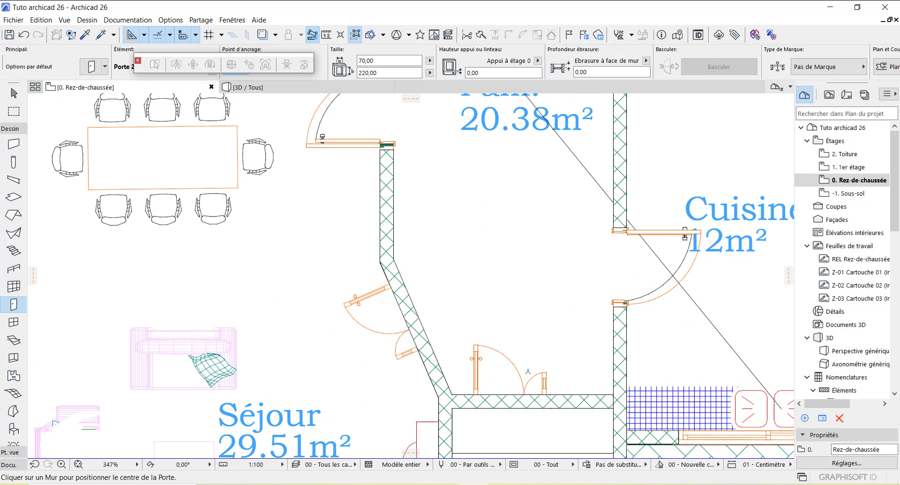
scroll(528, 371, "down", 5)
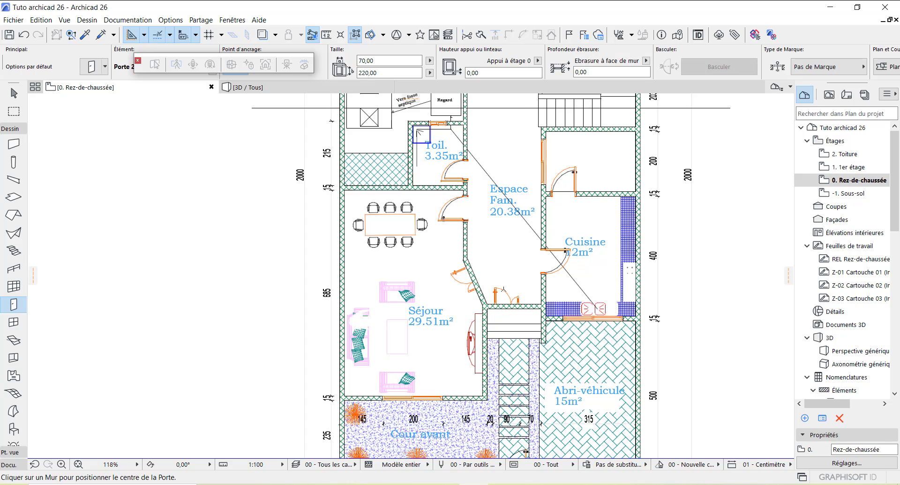
scroll(503, 288, "up", 2)
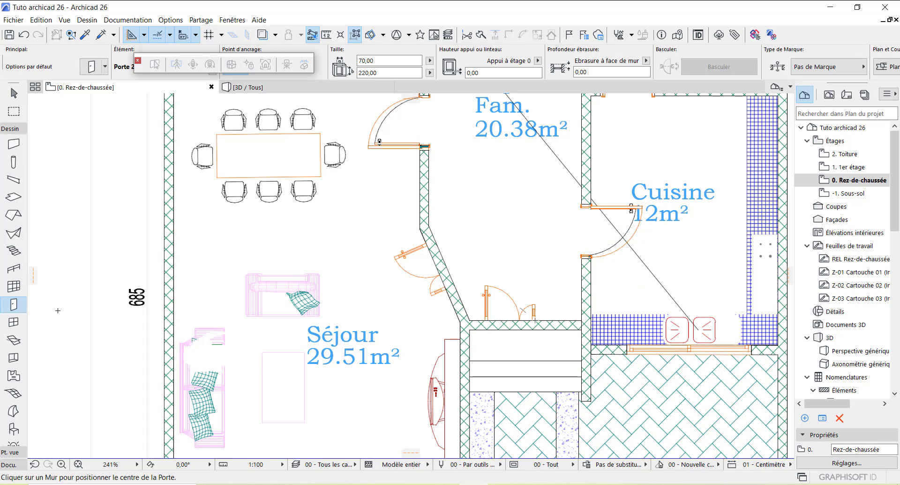
Step: Open the door defaults and pick Porte double asymétrique 26 from the Portes battantes gallery
double_click(14, 306)
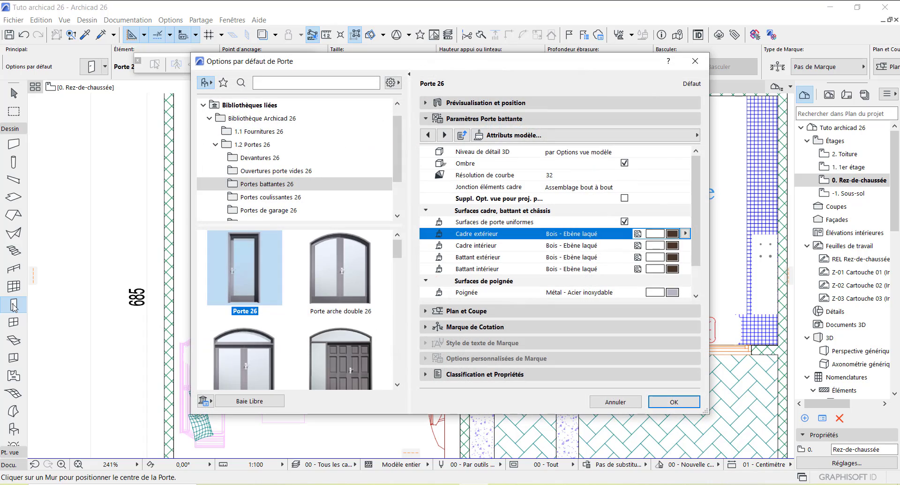
left_click_drag(397, 253, 400, 281)
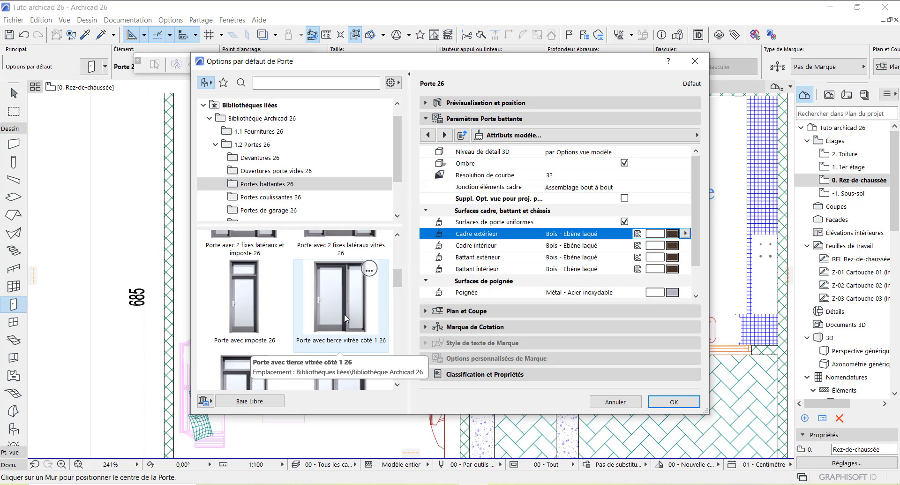
left_click_drag(399, 284, 399, 294)
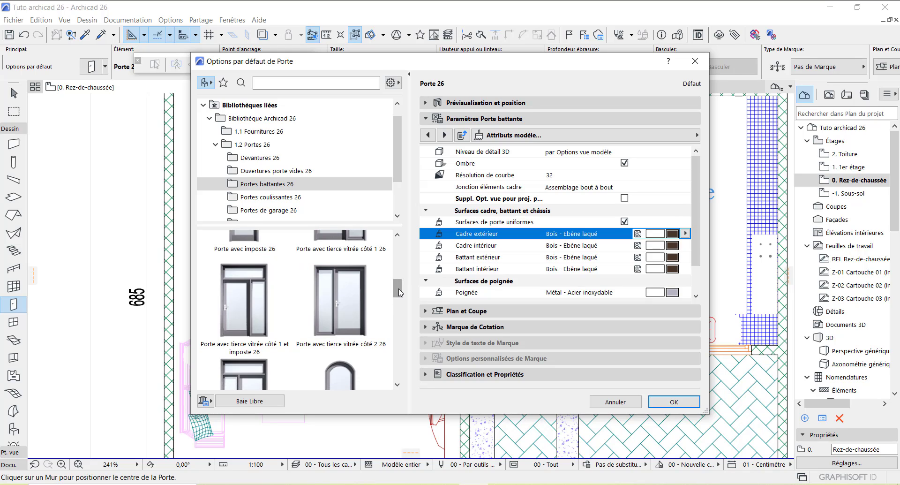
left_click_drag(400, 294, 401, 331)
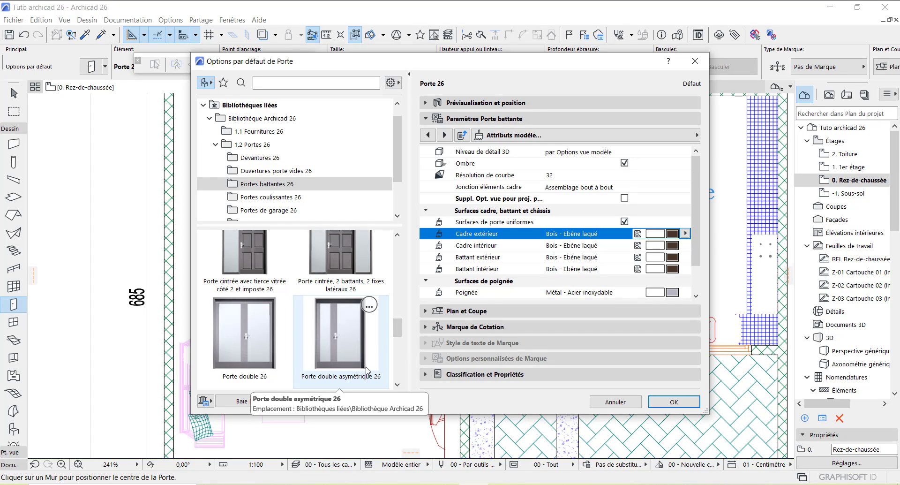
left_click(346, 336)
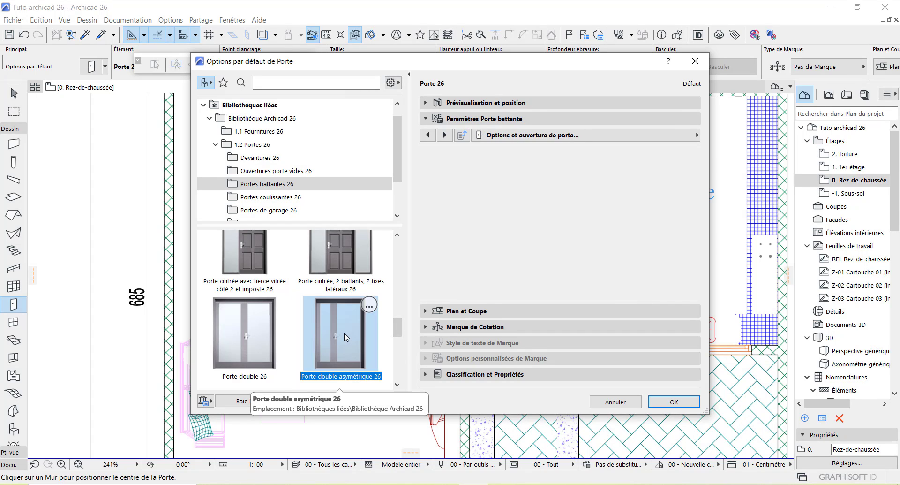
Step: Set the double door's leaves to the Style 16 grid and its handle to the Bouton 4 knob
left_click(515, 199)
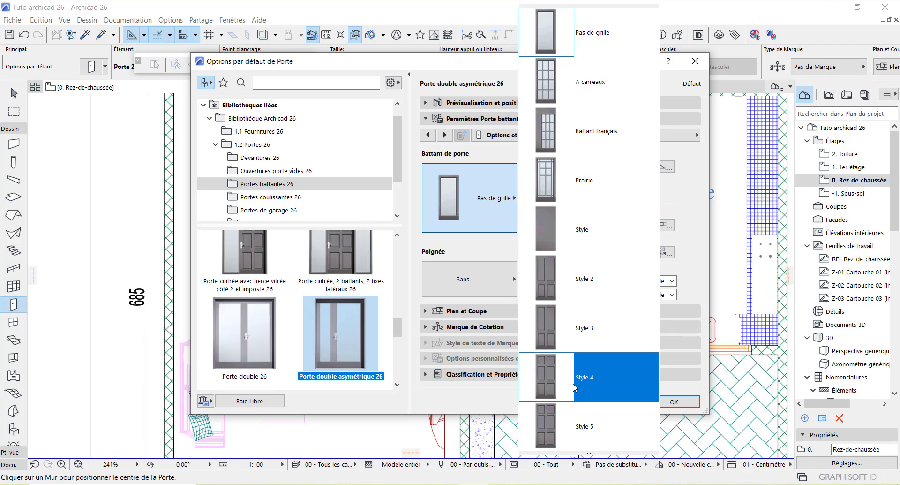
scroll(578, 361, "down", 3)
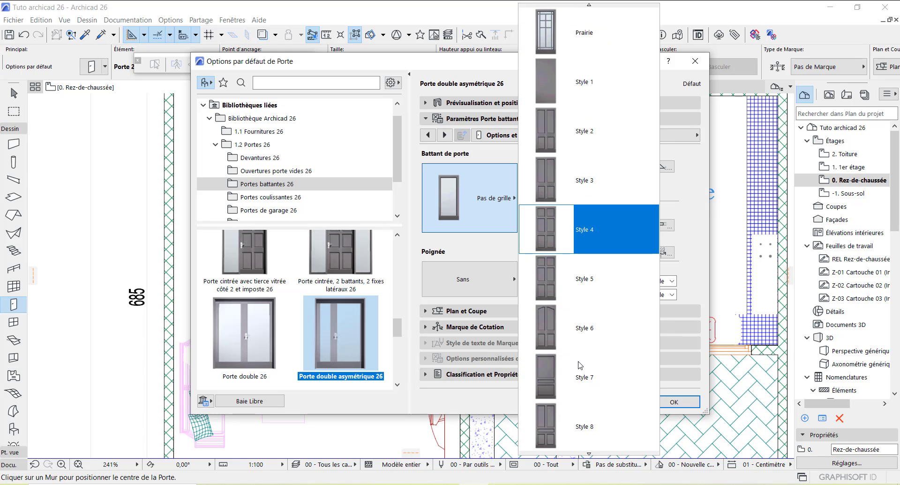
scroll(580, 365, "down", 3)
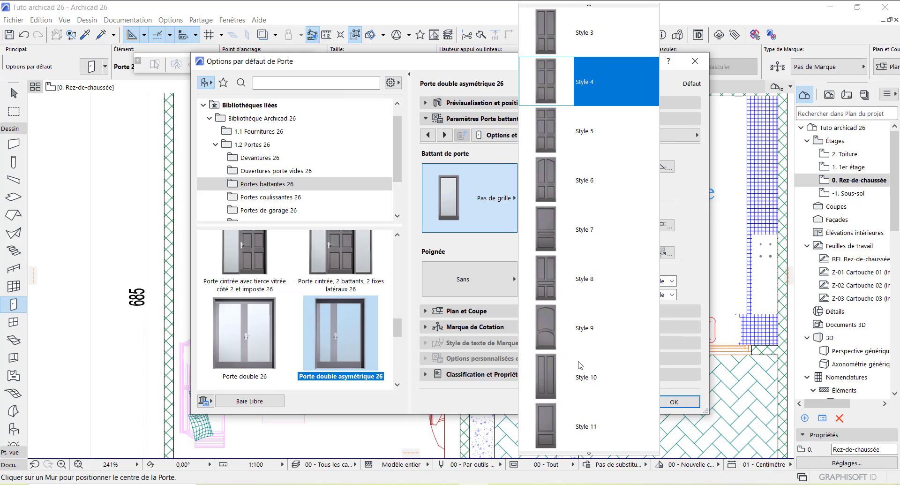
scroll(581, 365, "down", 6)
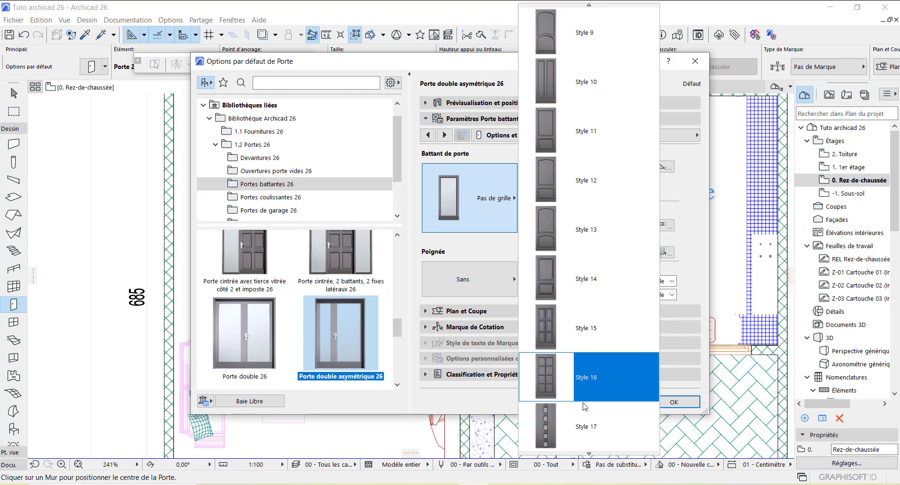
left_click(596, 379)
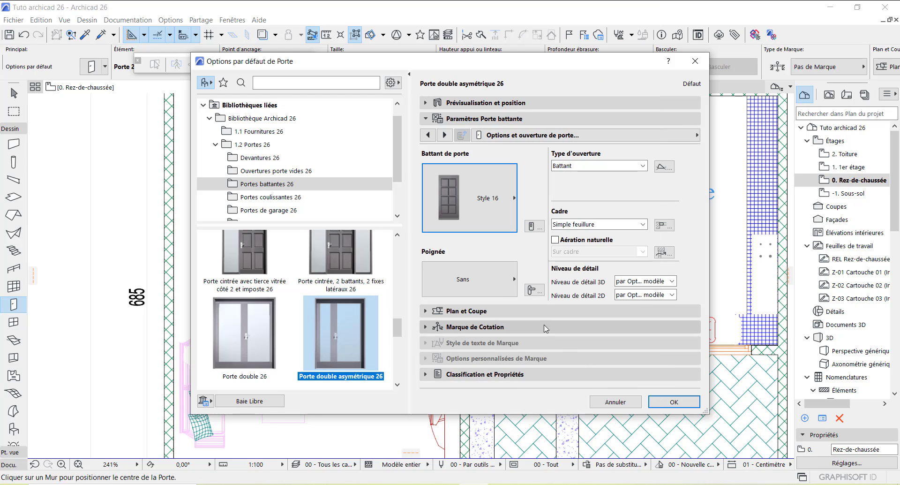
left_click(514, 279)
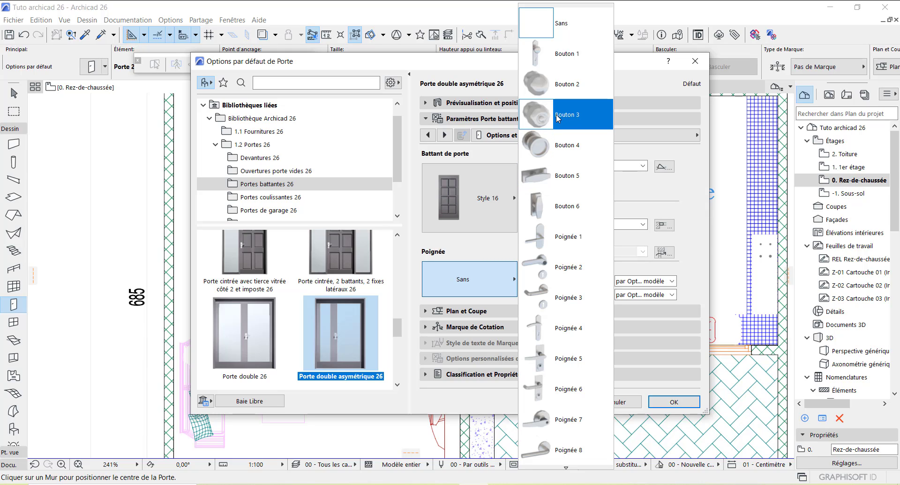
left_click(563, 151)
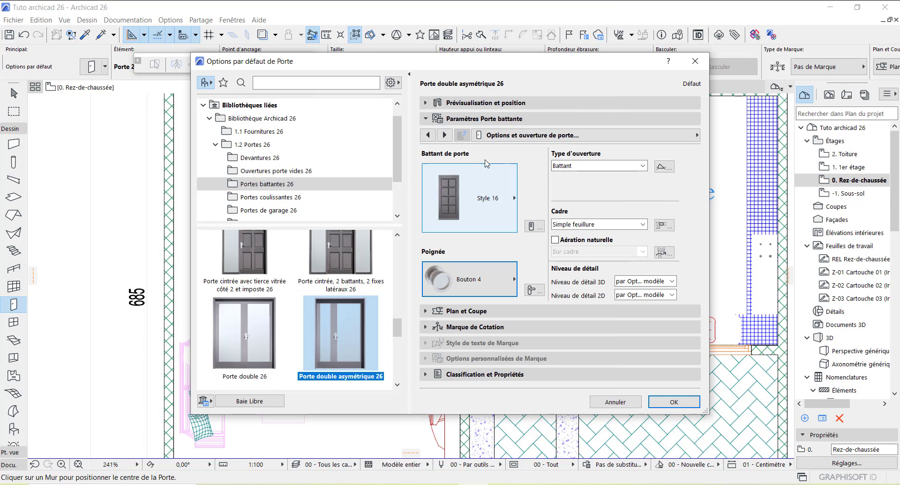
Step: Resize the Porte double asymétrique 26 defaults to 120 wide by 220 high
left_click(505, 104)
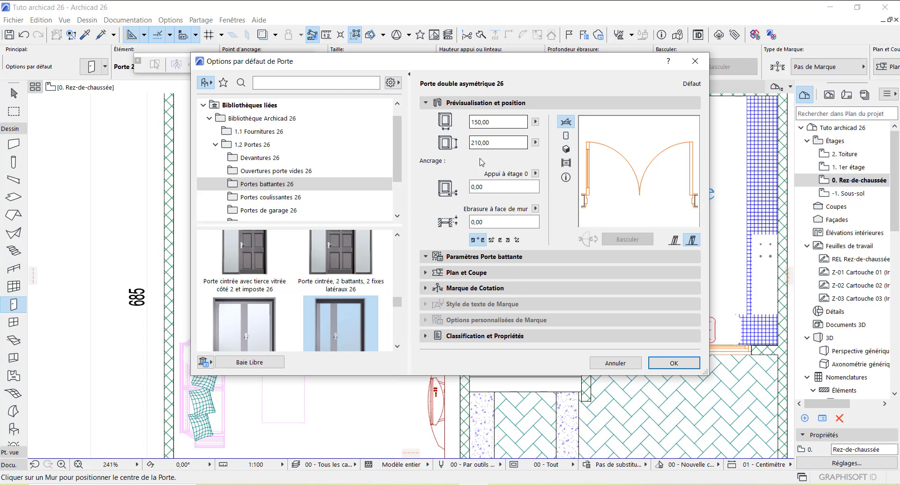
left_click(480, 122)
left_click(478, 123)
key("BackSpace")
type("2")
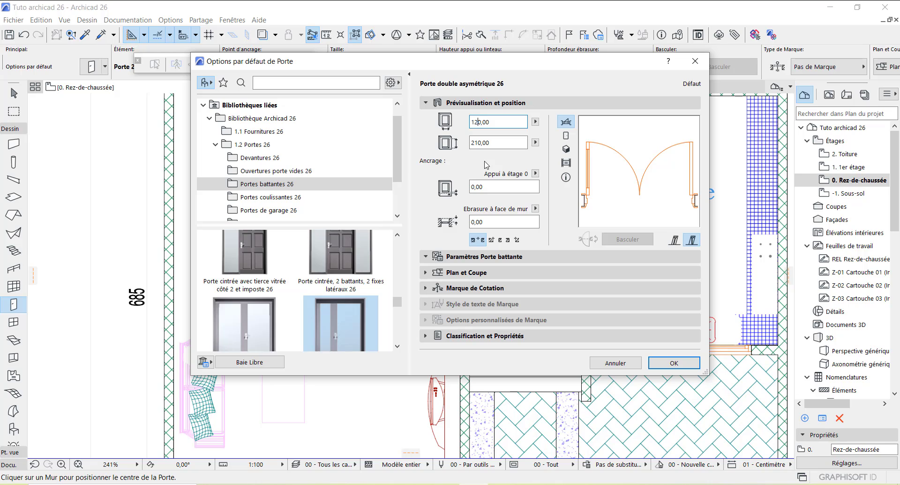
left_click(479, 143)
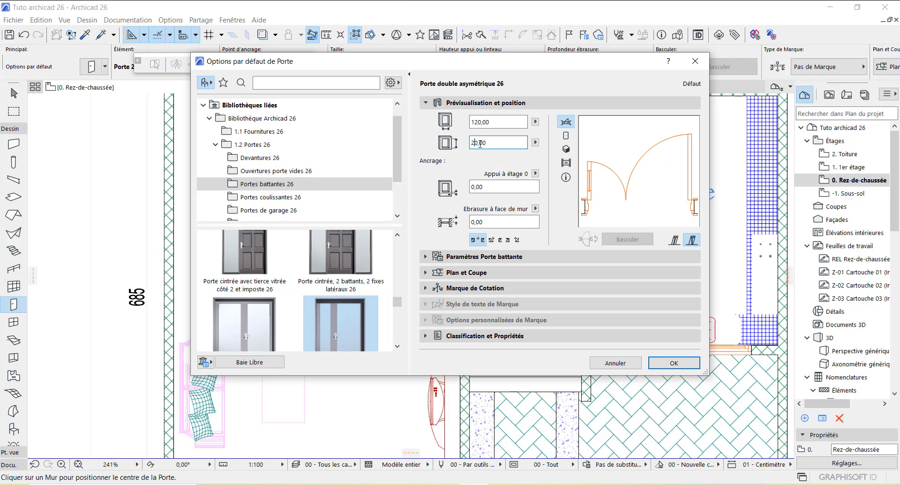
type("2")
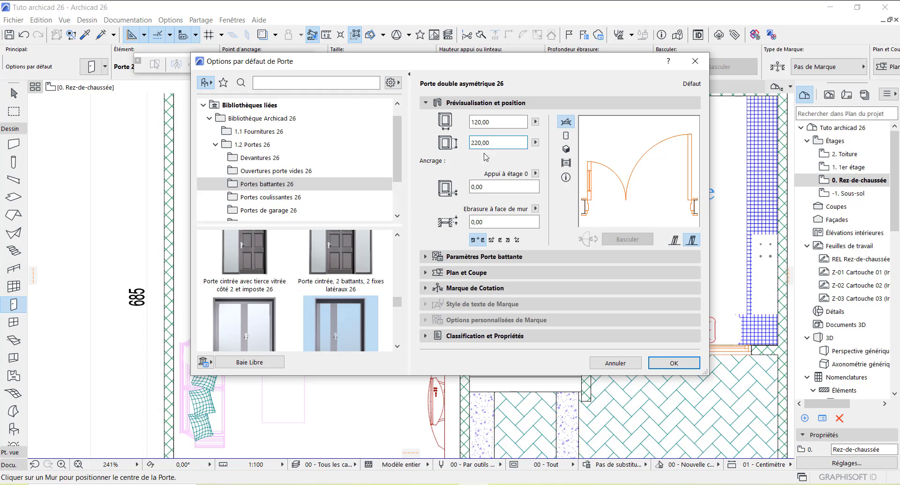
left_click(485, 258)
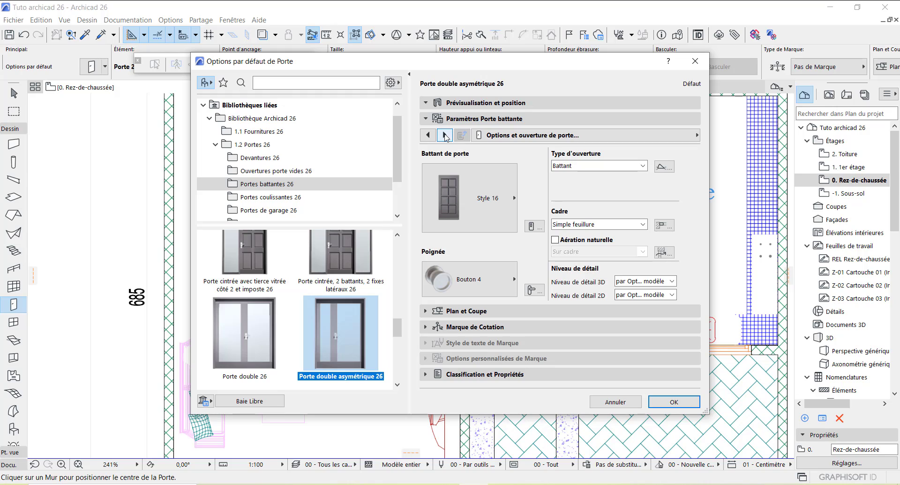
Step: Give all door frame and leaf surfaces a uniform Bois - Ebène laqué finish and confirm
left_click(444, 135)
left_click(444, 135)
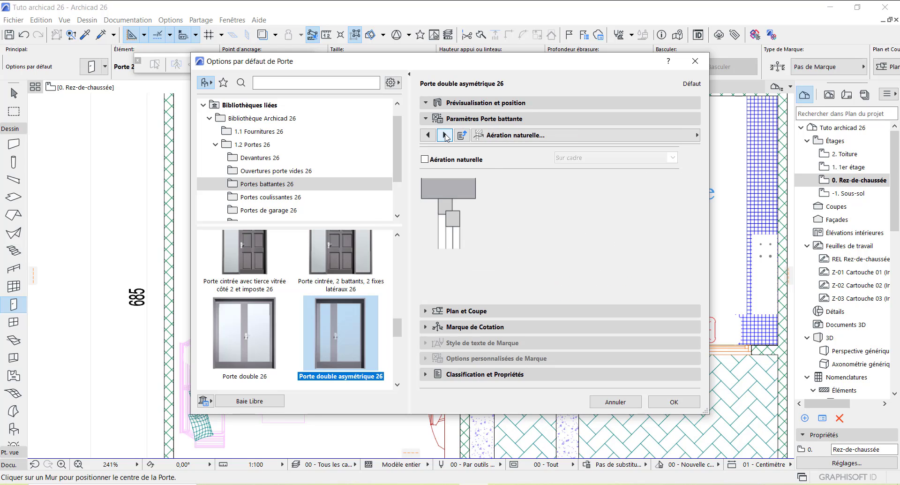
left_click(445, 135)
left_click(445, 135)
left_click(445, 135)
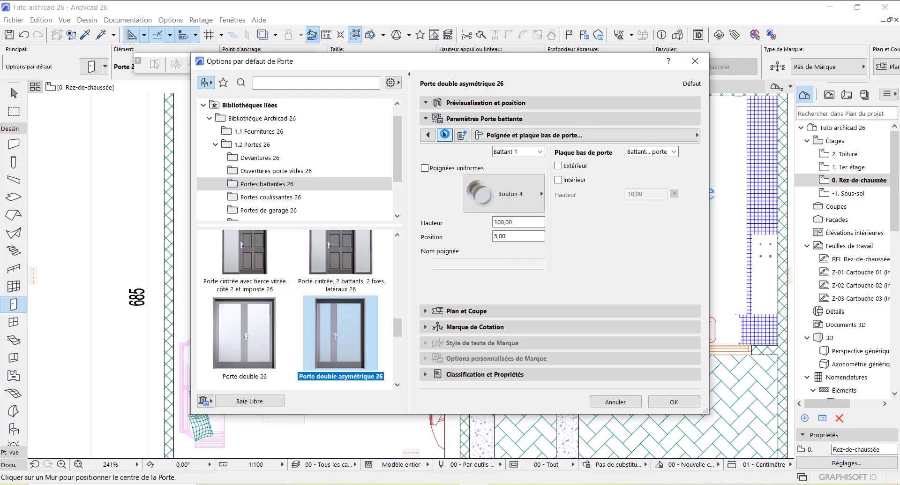
left_click(445, 135)
left_click(444, 135)
left_click(445, 135)
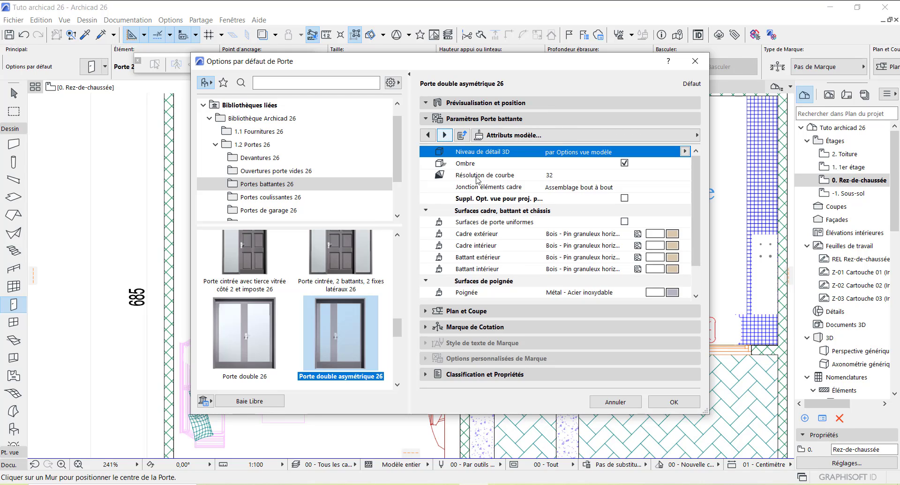
left_click(624, 222)
left_click(670, 234)
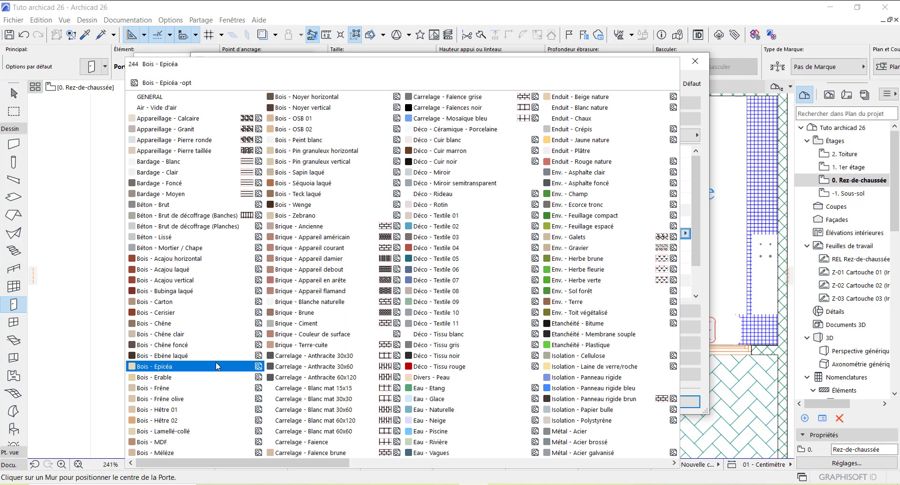
left_click(197, 359)
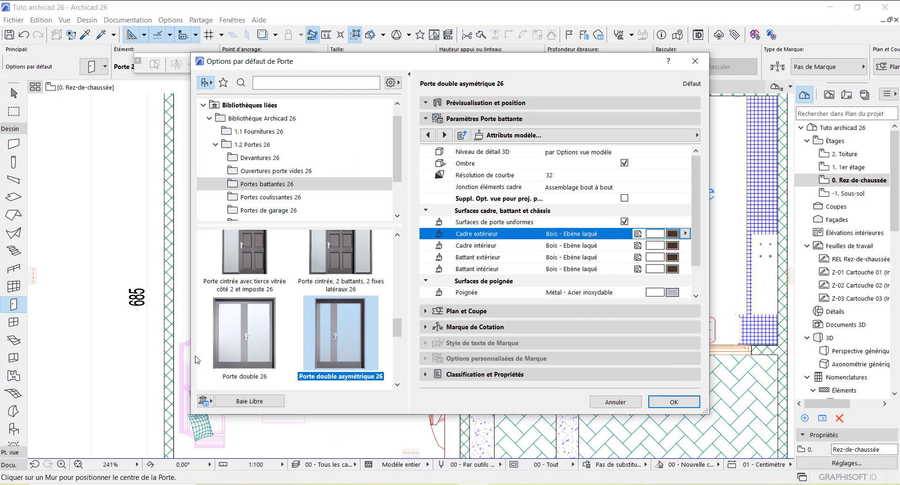
left_click(671, 402)
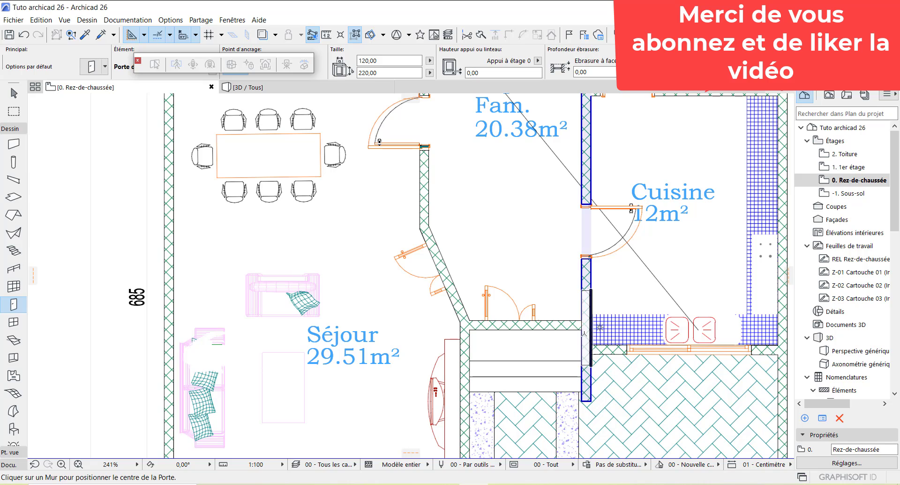
Step: Place the 120-wide double door in the exterior wall below the Séjour, opening into the room
scroll(522, 331, "up", 3)
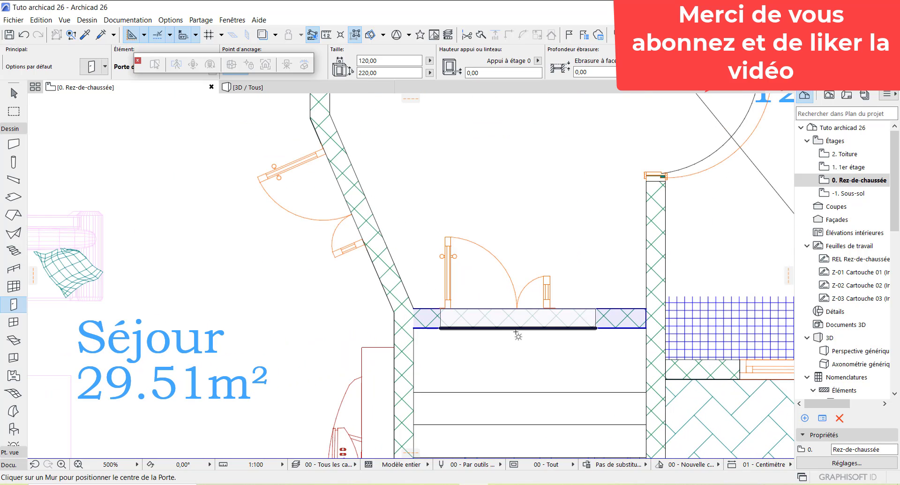
left_click(506, 308)
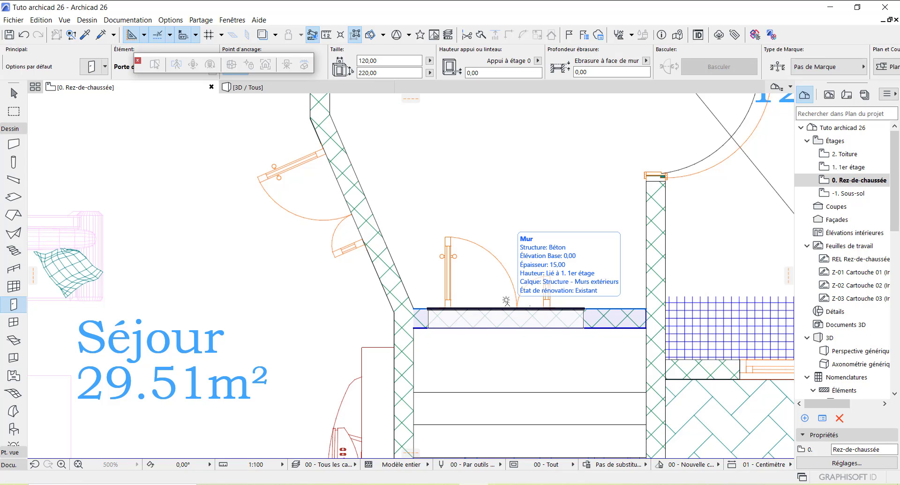
left_click(477, 235)
scroll(558, 314, "down", 3)
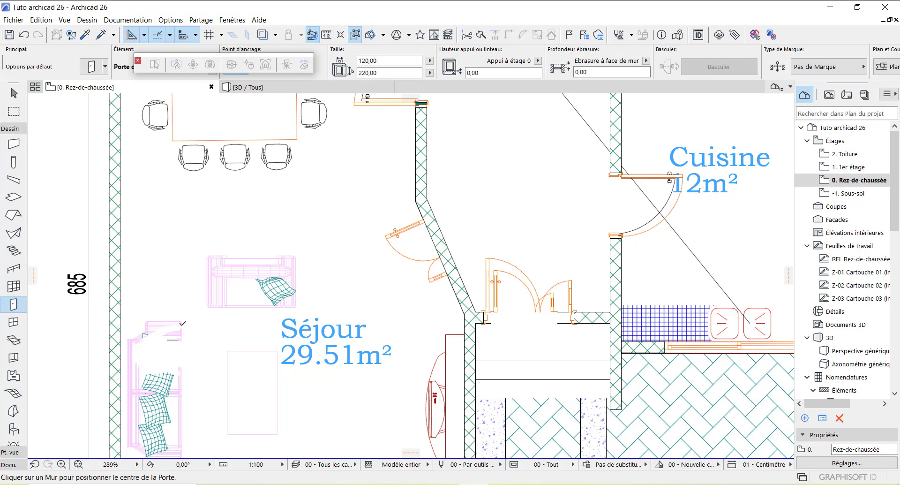
Step: In the default door settings, switch the double door's leaf style from Style 16 to A carreaux
double_click(14, 305)
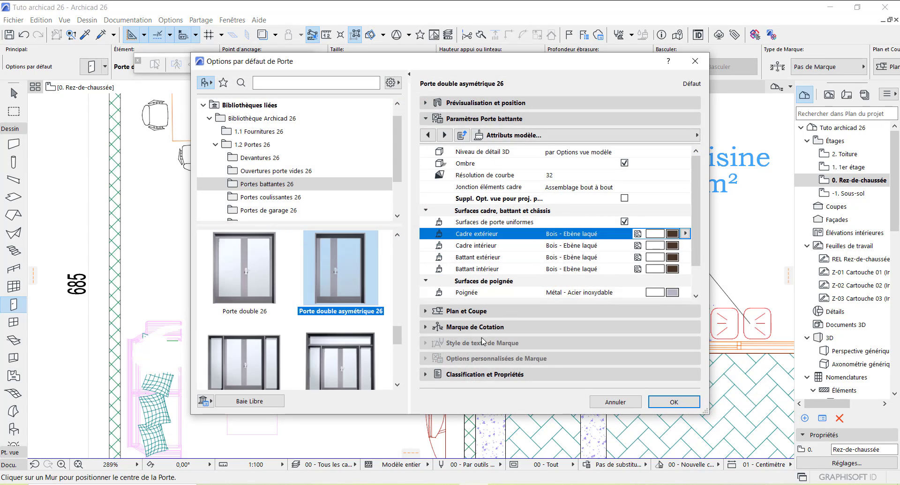
left_click(428, 134)
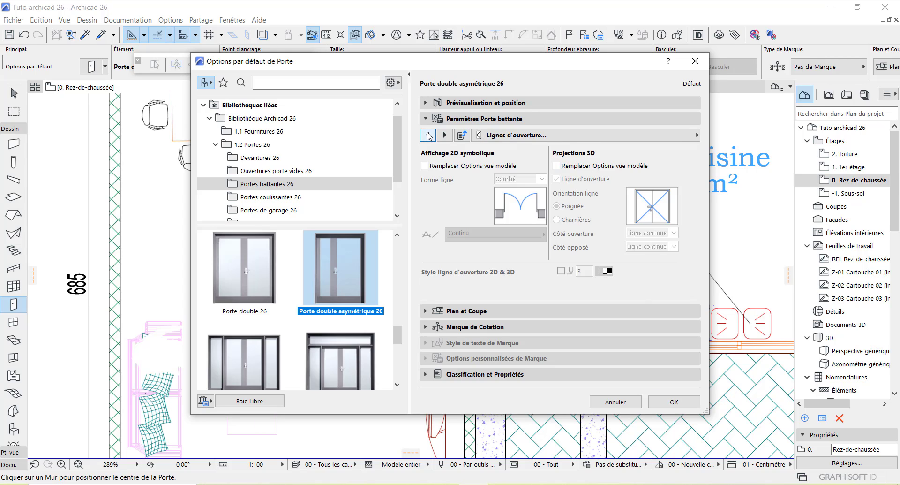
left_click(428, 135)
left_click(428, 134)
left_click(428, 135)
left_click(427, 135)
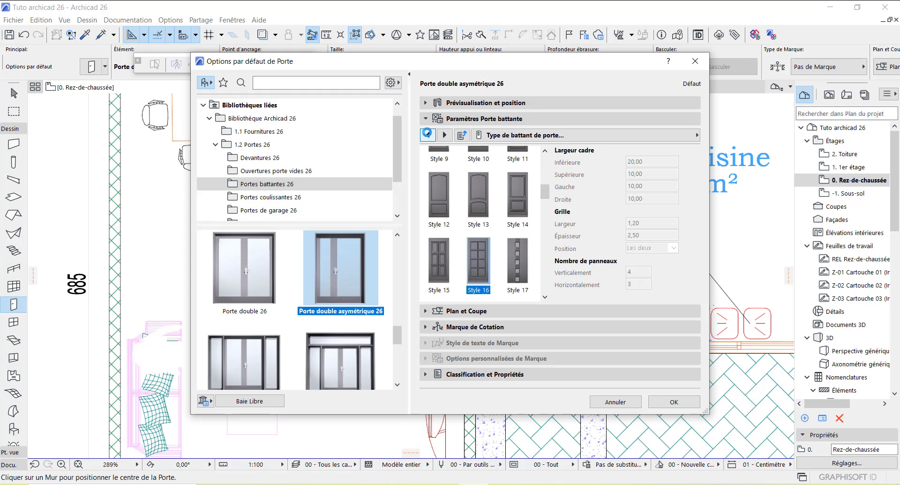
left_click(428, 134)
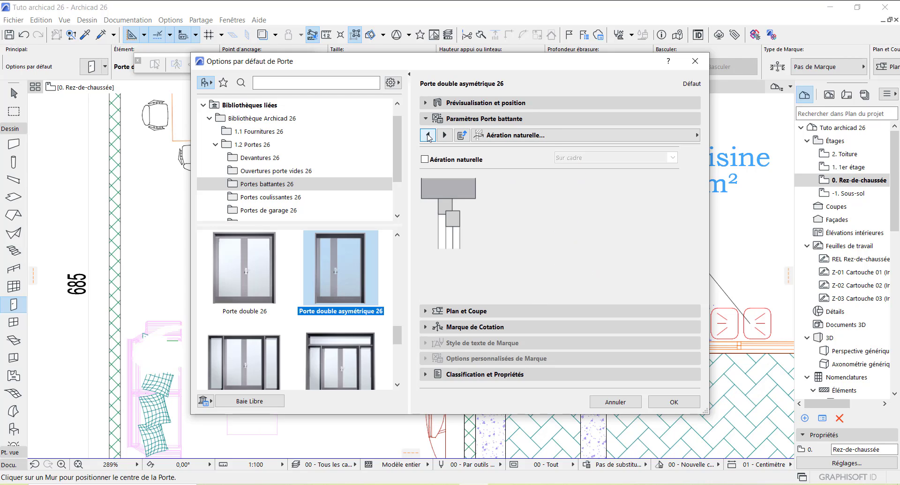
left_click(427, 134)
left_click(427, 134)
left_click(427, 135)
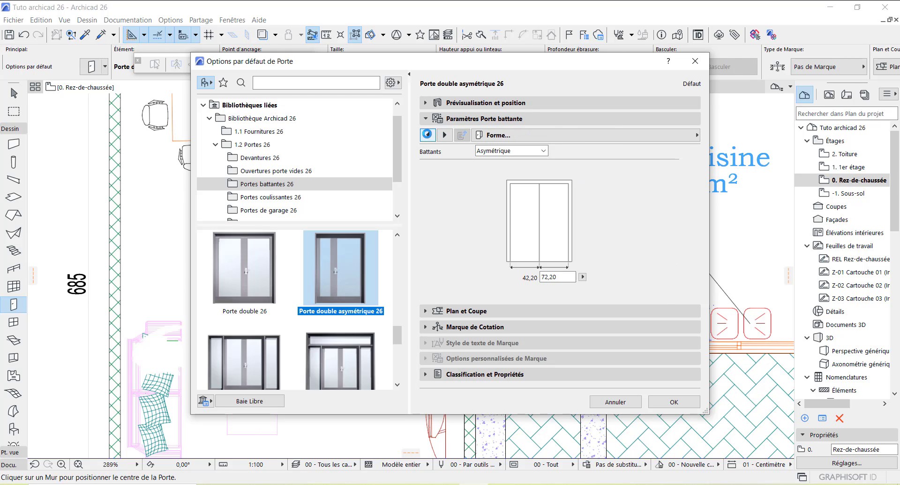
left_click(444, 134)
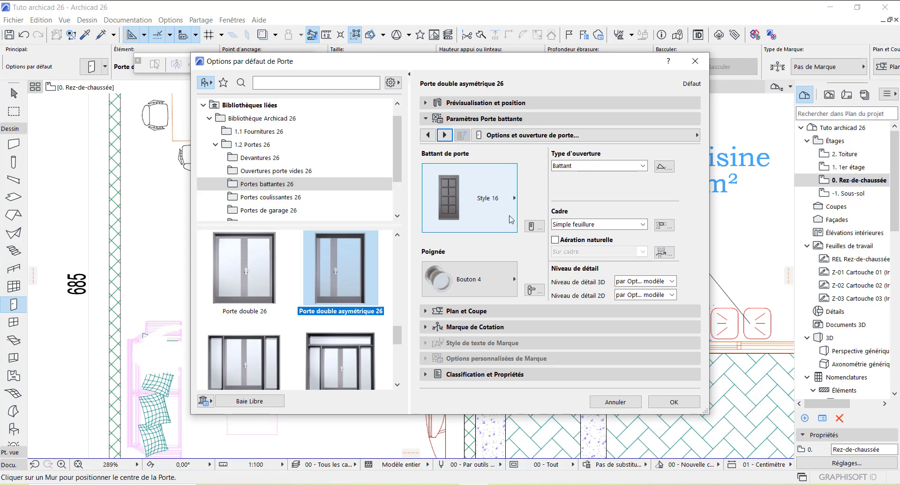
left_click(515, 198)
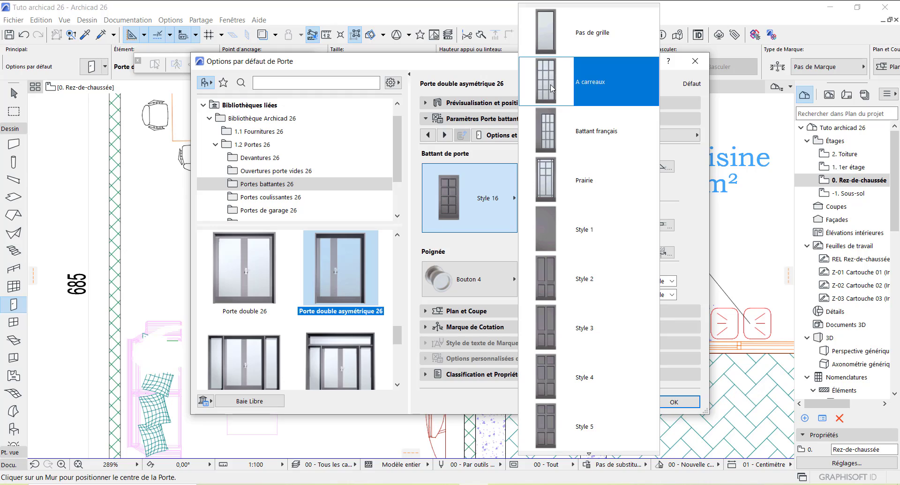
left_click(551, 89)
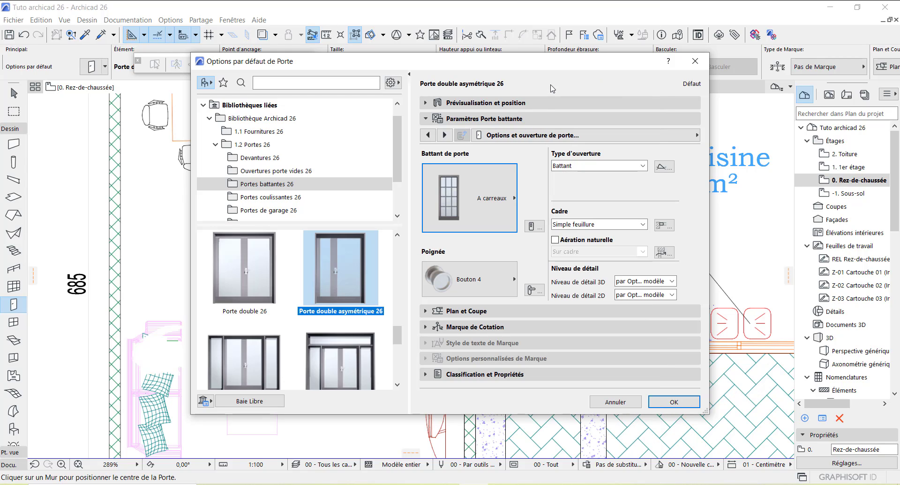
Step: Page through the remaining door parameters and confirm the updated defaults
left_click(444, 135)
left_click(446, 135)
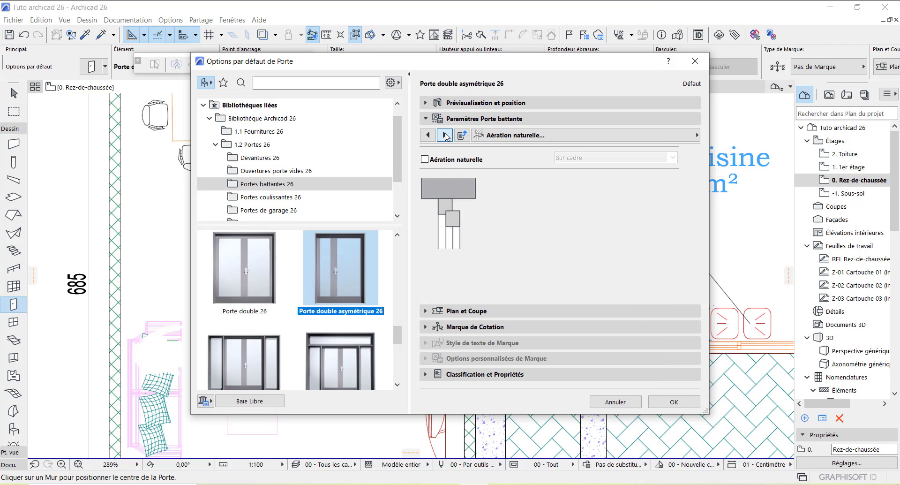
left_click(445, 135)
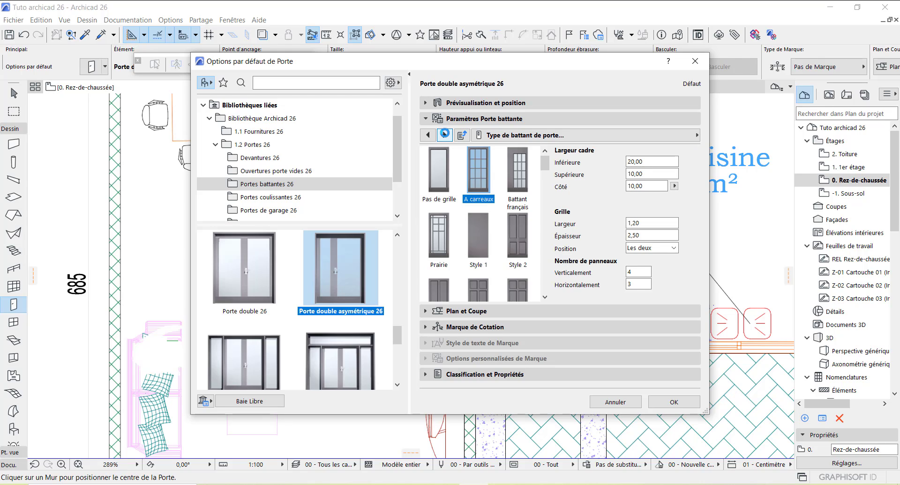
left_click(445, 134)
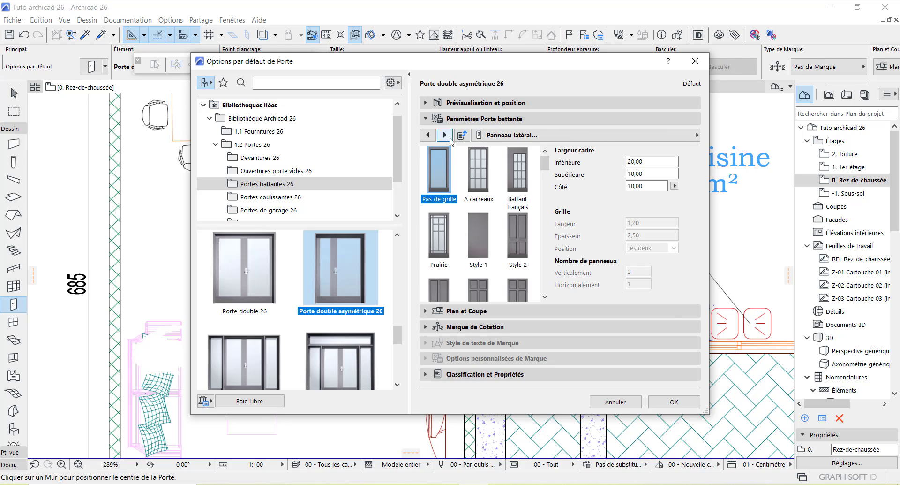
left_click(674, 401)
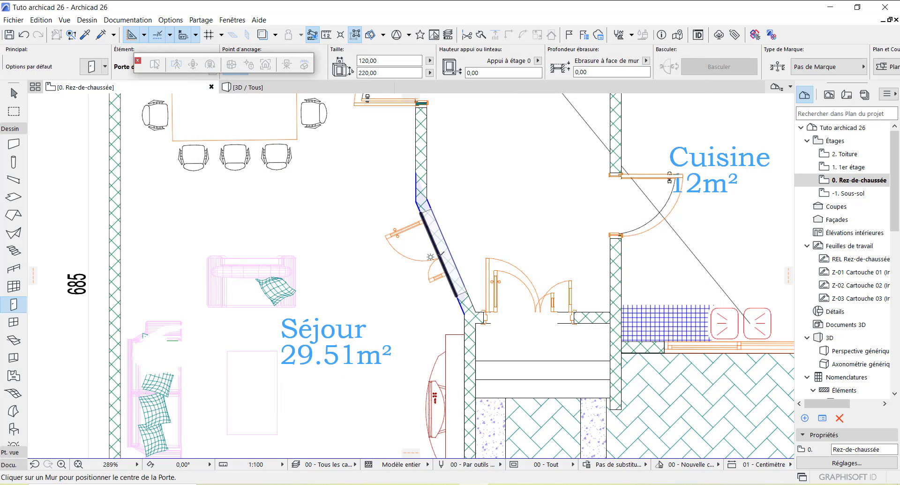
Step: Place the A carreaux double door in the slanted wall beside the Séjour, setting its opening side
left_click(440, 255)
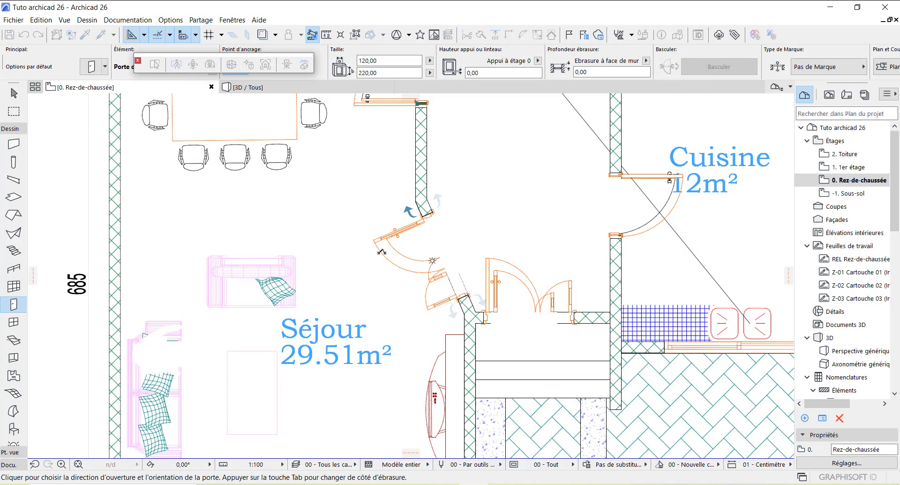
left_click(359, 251)
scroll(515, 233, "down", 6)
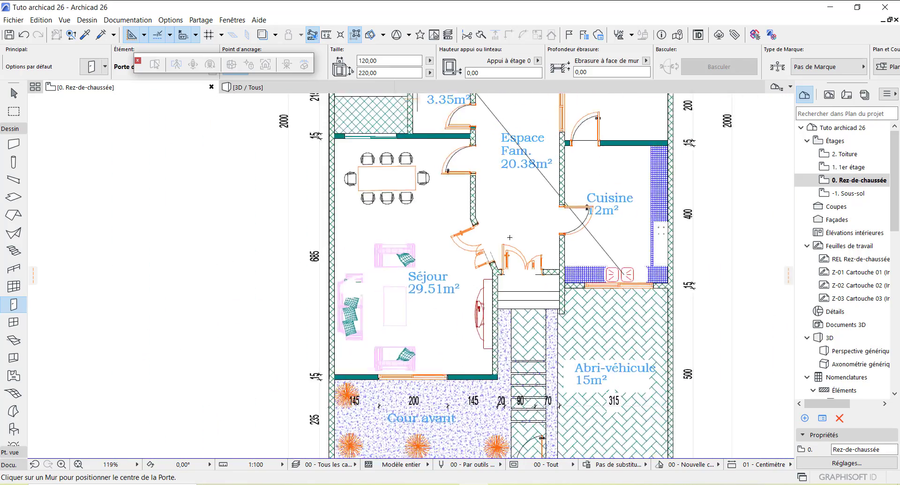
scroll(464, 232, "up", 5)
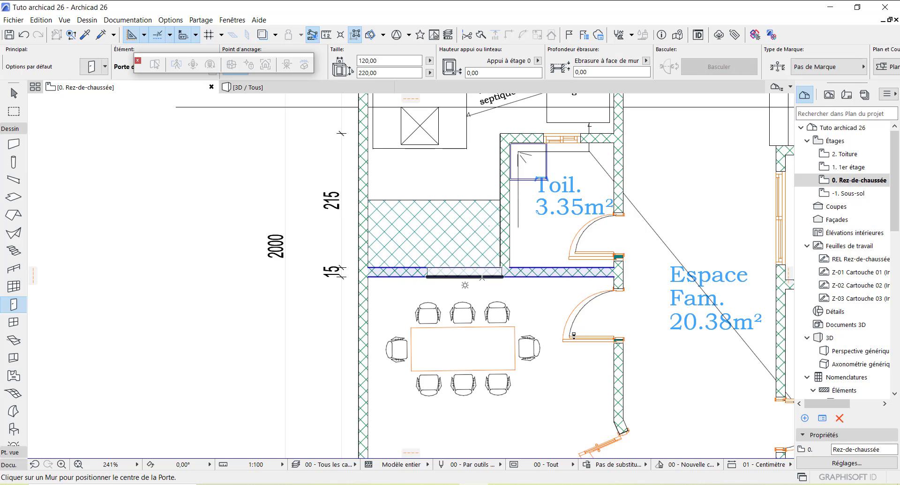
scroll(454, 280, "down", 3)
scroll(458, 289, "down", 2)
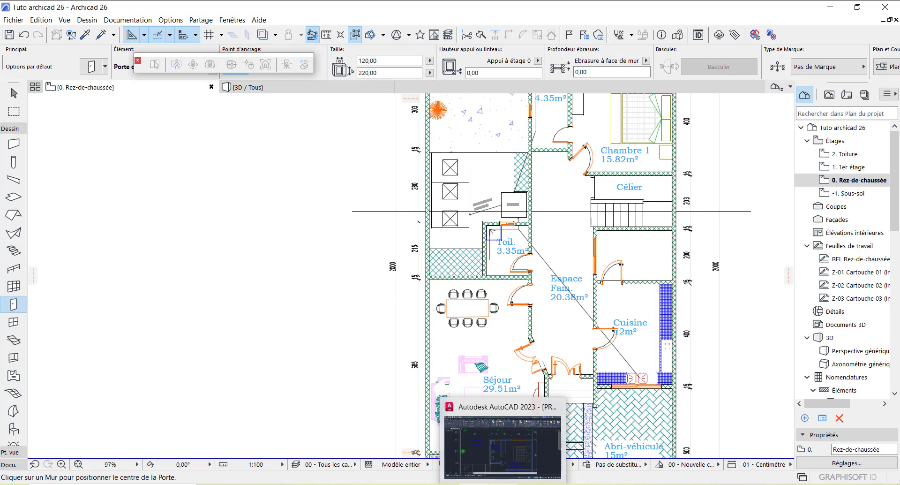
left_click(502, 483)
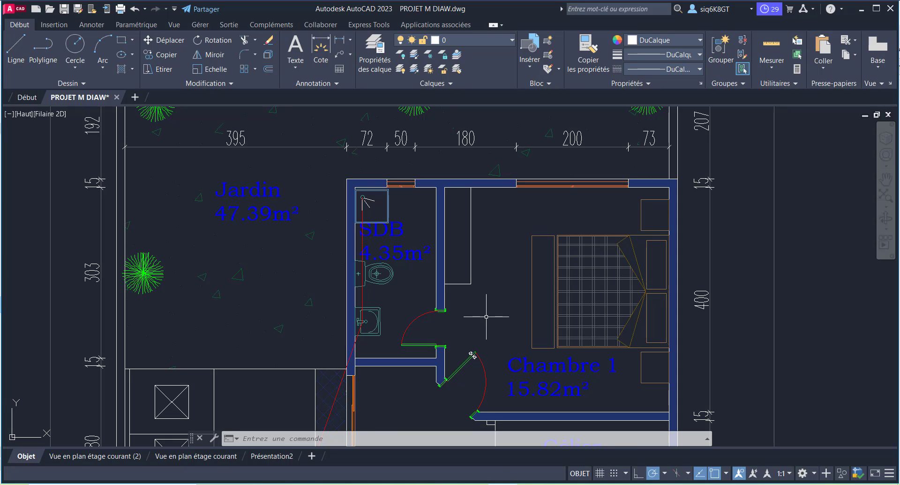
scroll(479, 196, "down", 3)
scroll(422, 272, "up", 4)
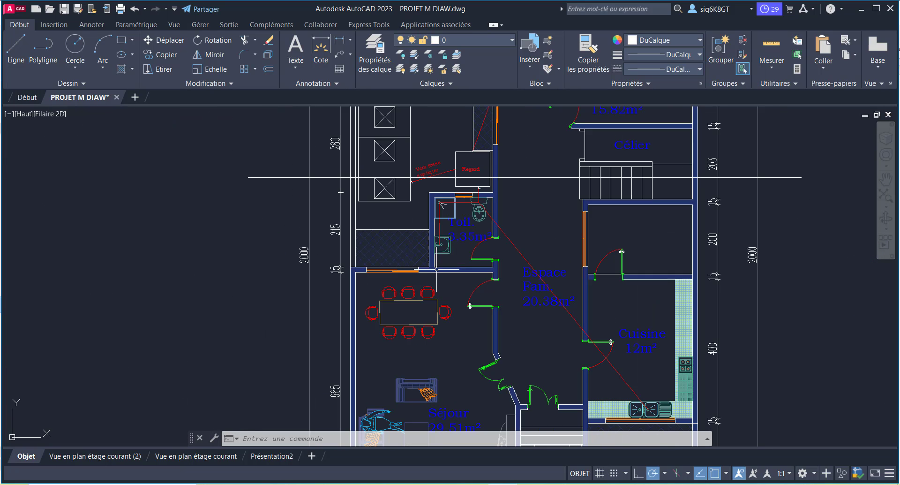
scroll(413, 275, "up", 6)
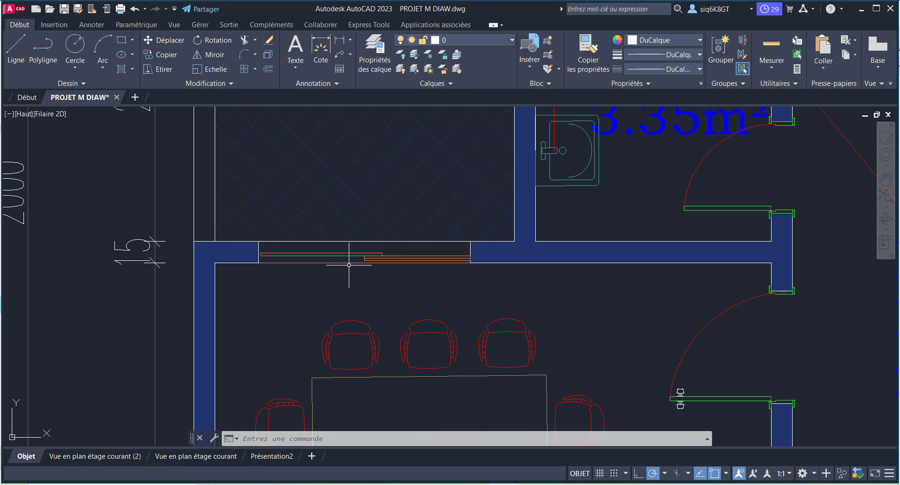
scroll(390, 287, "down", 6)
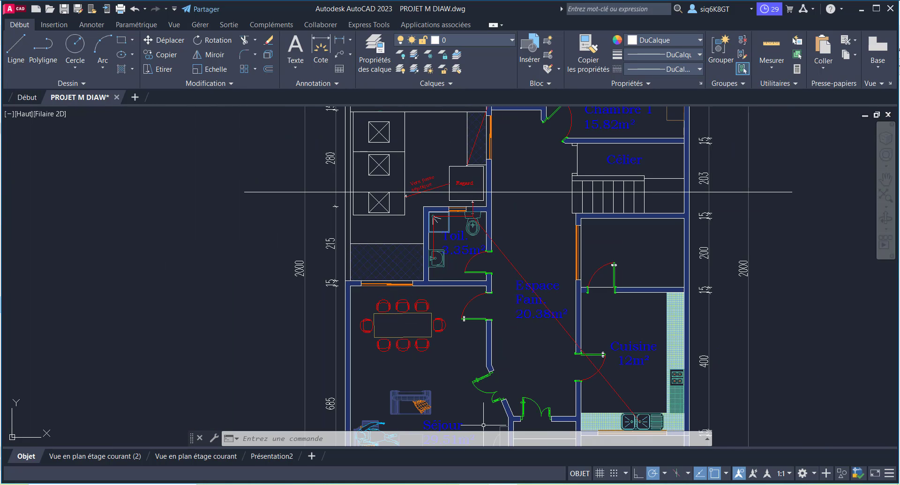
left_click(482, 449)
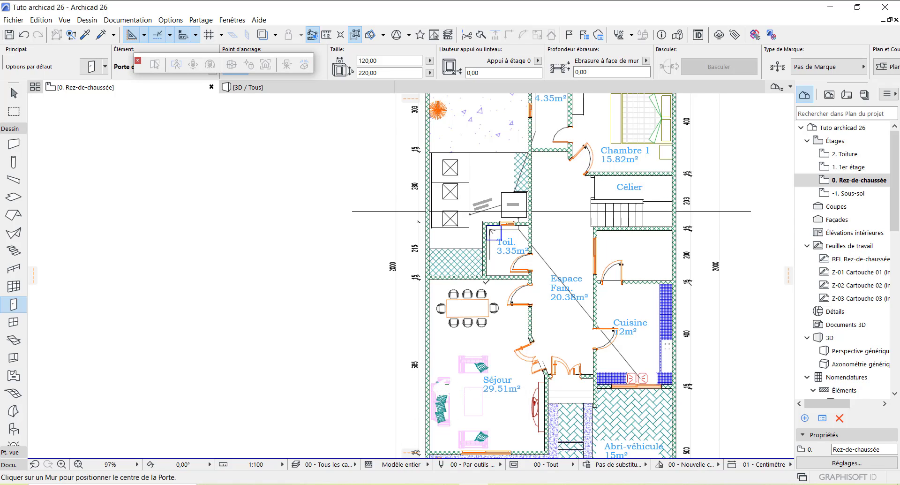
Step: Choose Porte coulissante double extérieure 26 from the Portes coulissantes 26 library as the default door
scroll(459, 278, "up", 3)
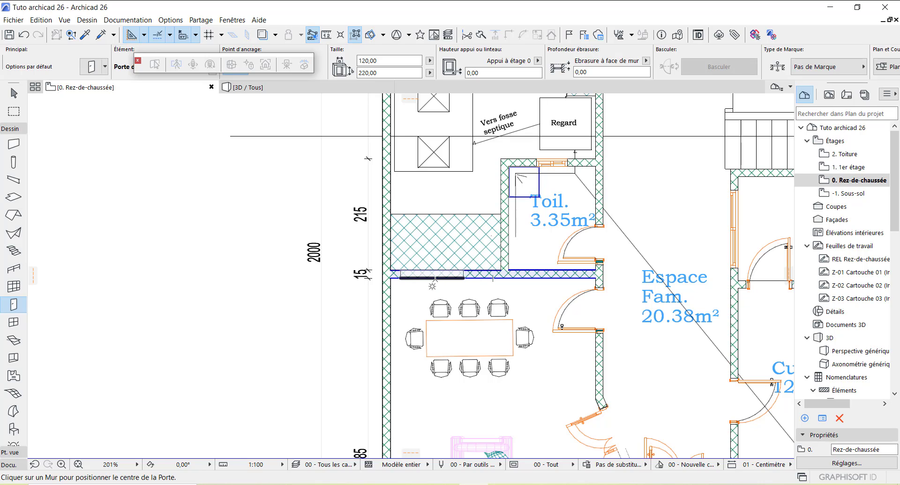
double_click(14, 305)
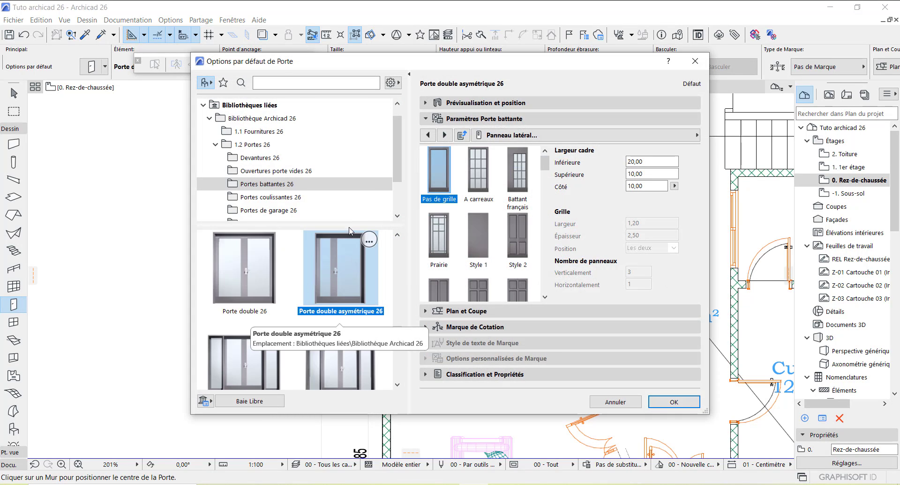
left_click(272, 202)
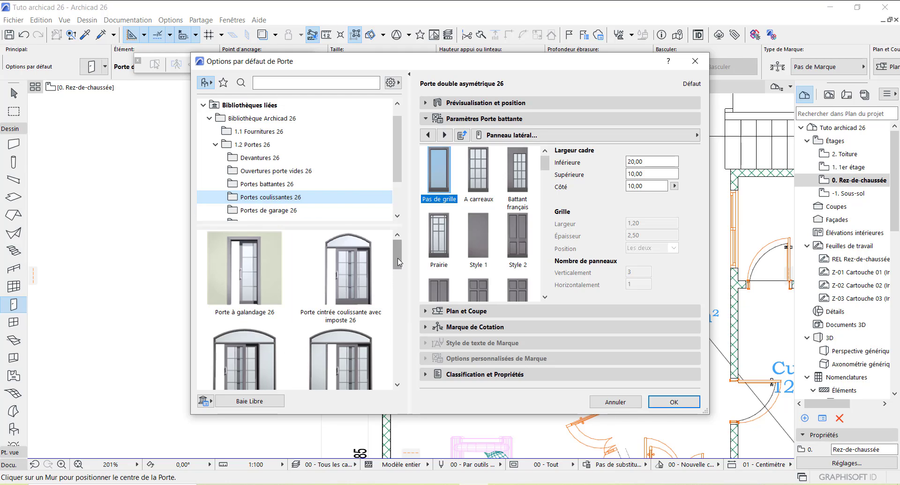
left_click_drag(399, 263, 399, 373)
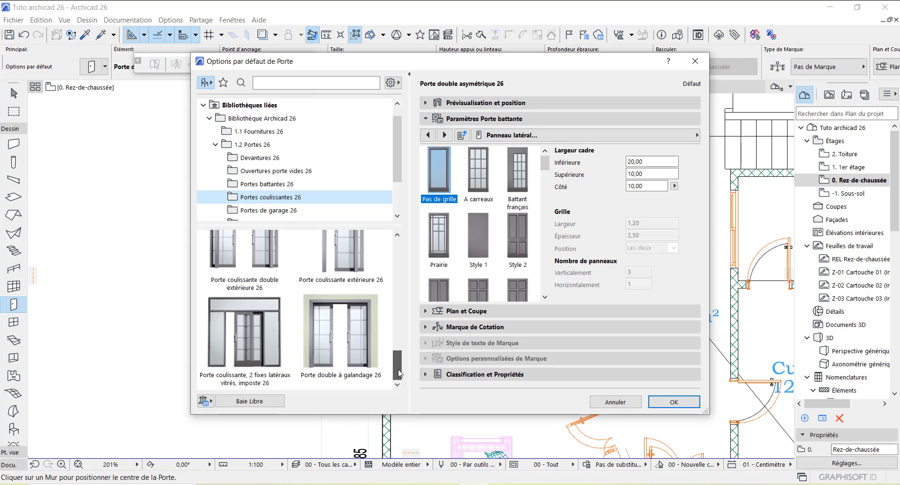
left_click_drag(398, 381, 401, 362)
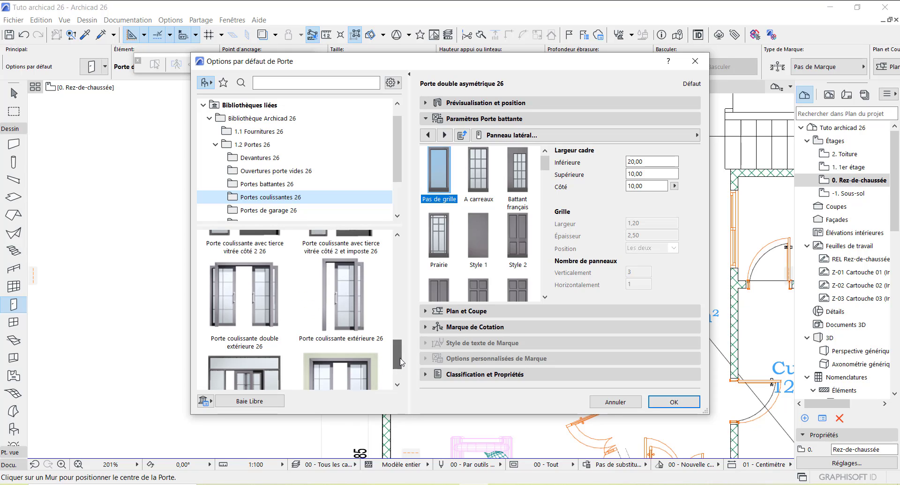
left_click(258, 293)
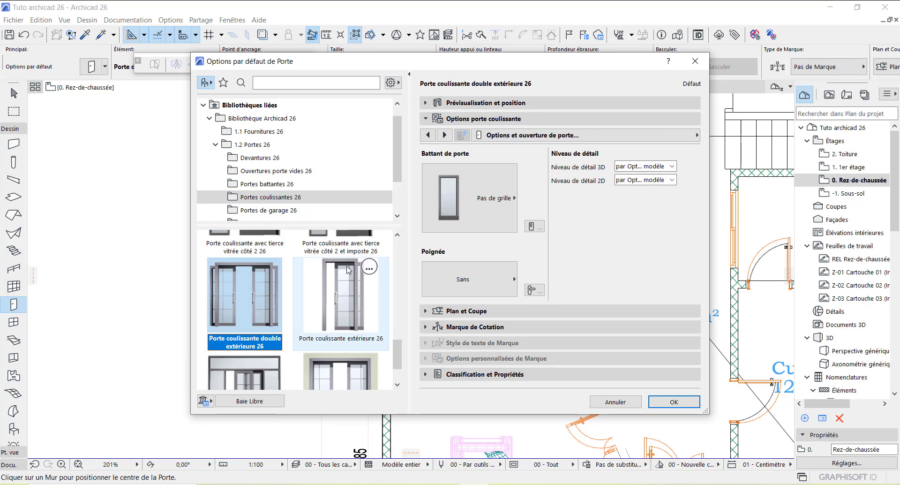
Step: Give the sliding door an A carreaux grille and a Poignée fixe 2 handle
left_click(515, 200)
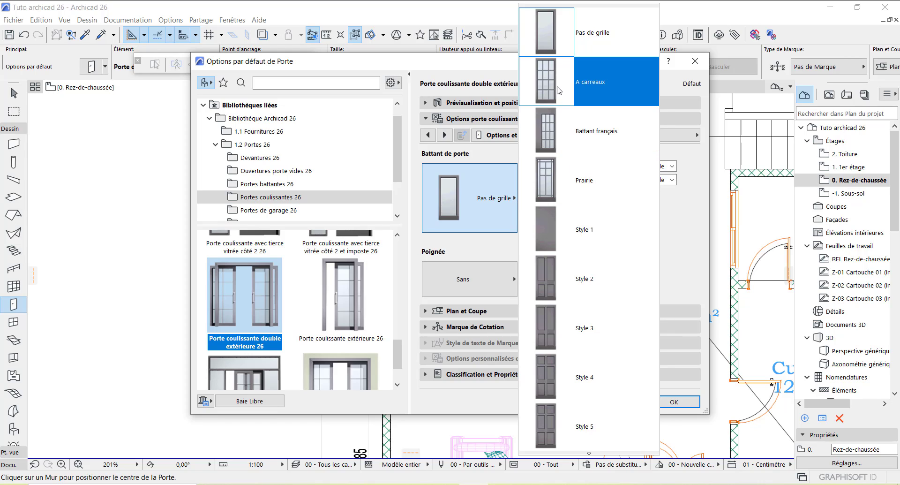
left_click(559, 91)
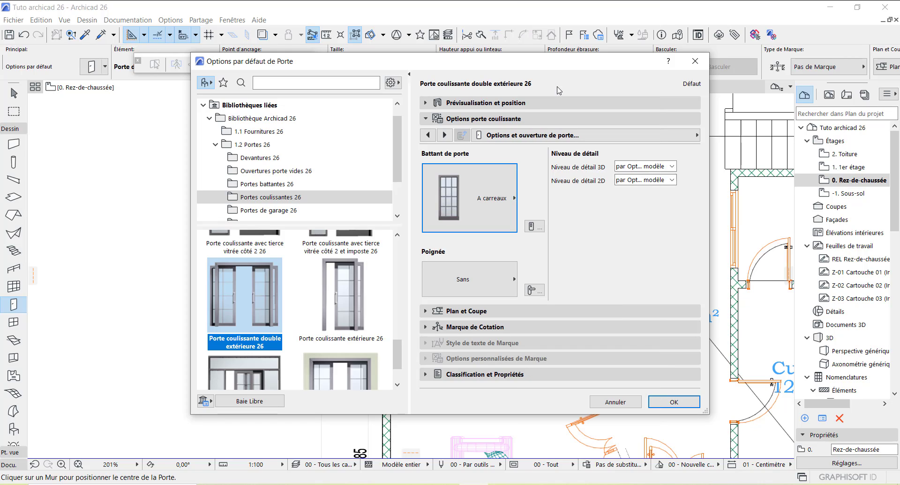
left_click(515, 281)
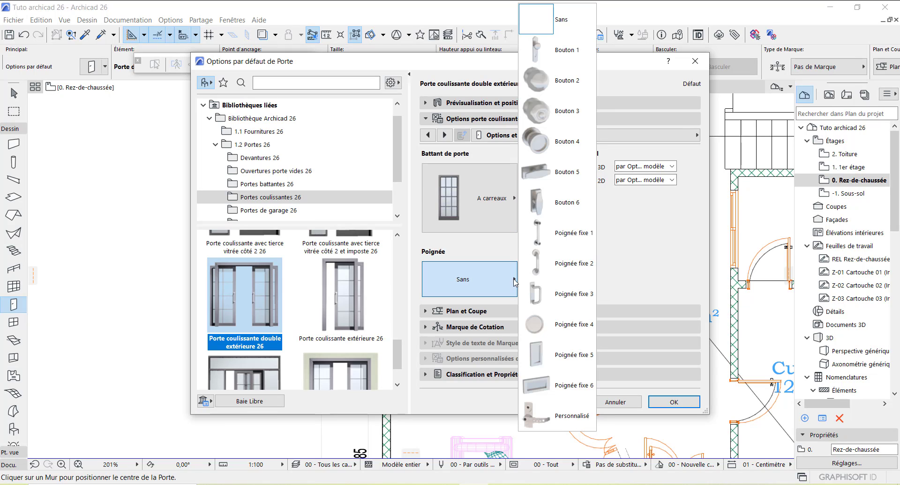
left_click(565, 270)
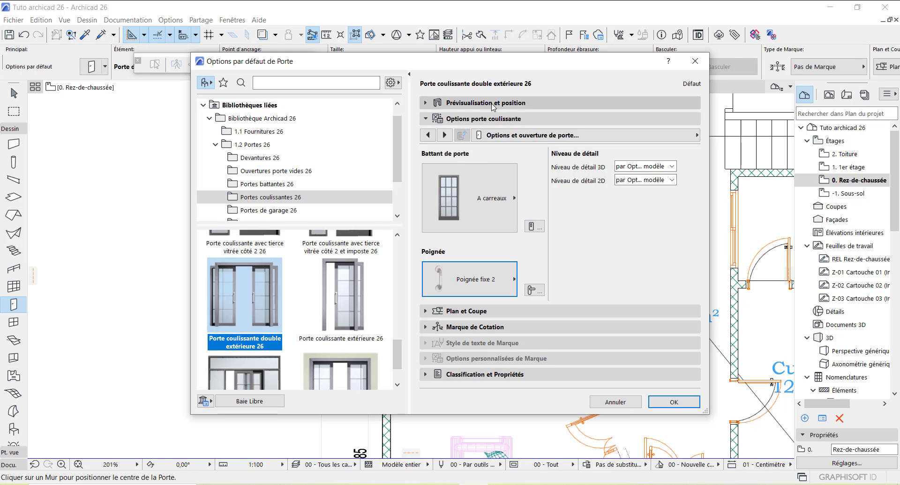
Step: Make all the sliding door's surfaces a uniform Plastique - Noir finish
left_click(444, 135)
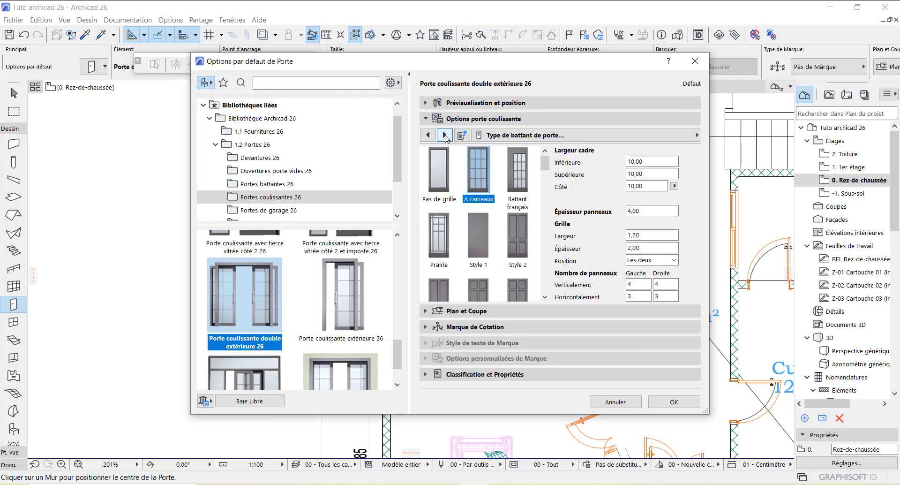
left_click(445, 135)
left_click(445, 135)
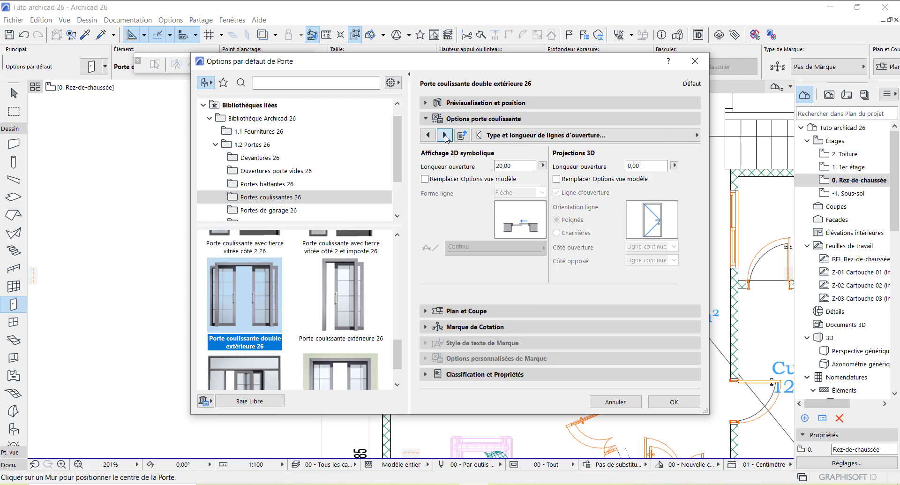
left_click(444, 135)
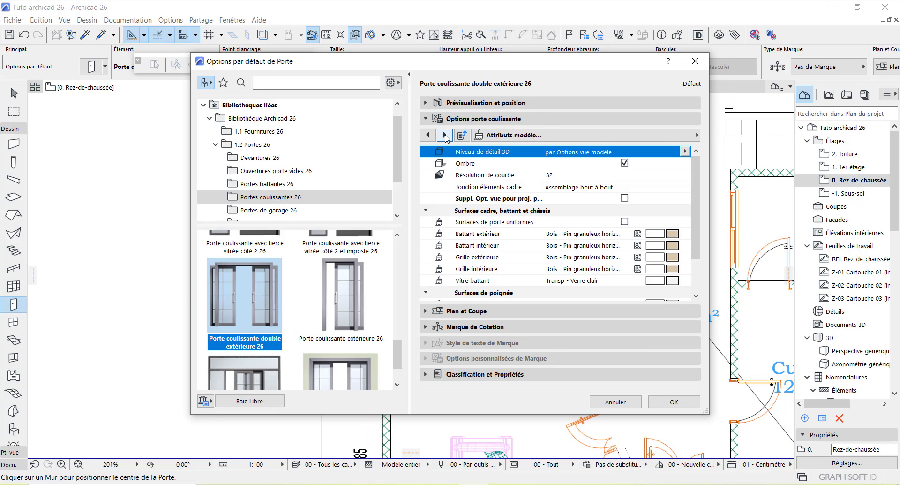
left_click(673, 233)
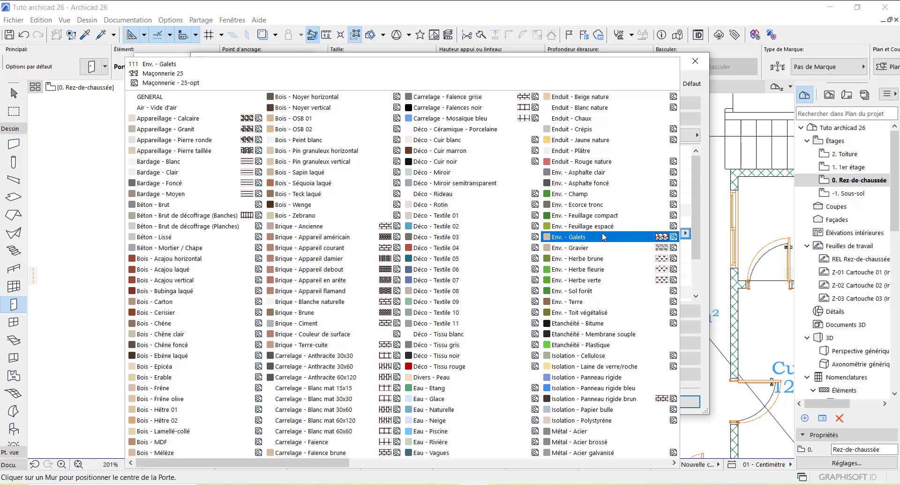
scroll(469, 239, "down", 2)
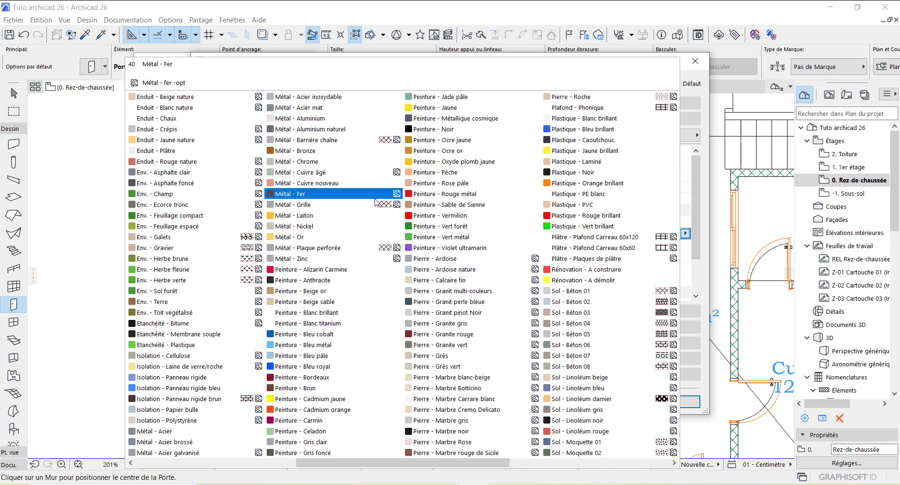
left_click(584, 173)
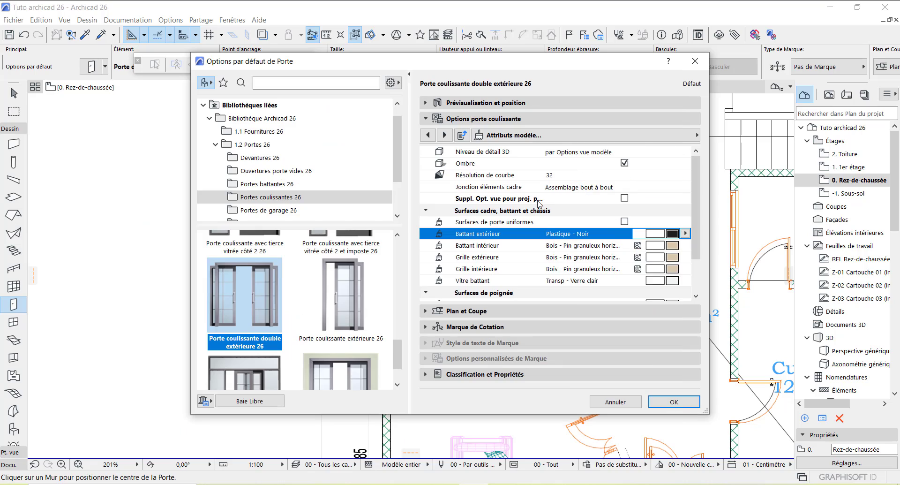
left_click(624, 221)
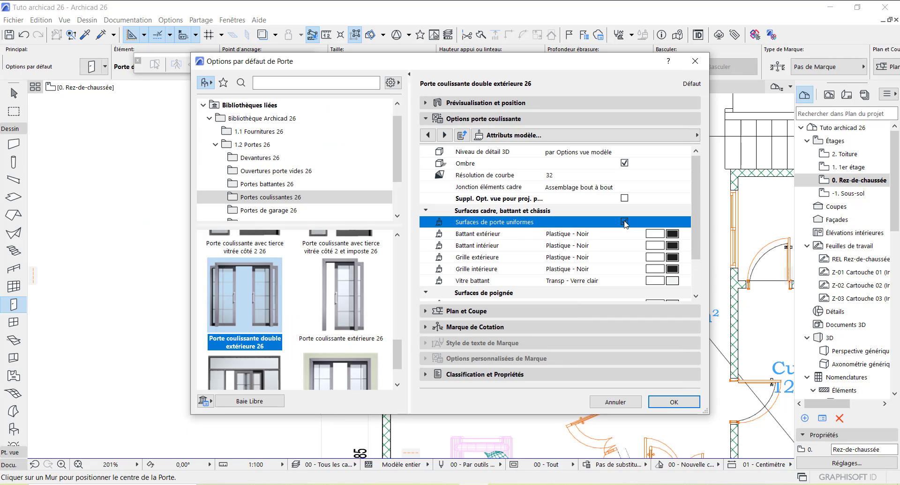
Step: Set the sliding door's width to 160
left_click(480, 104)
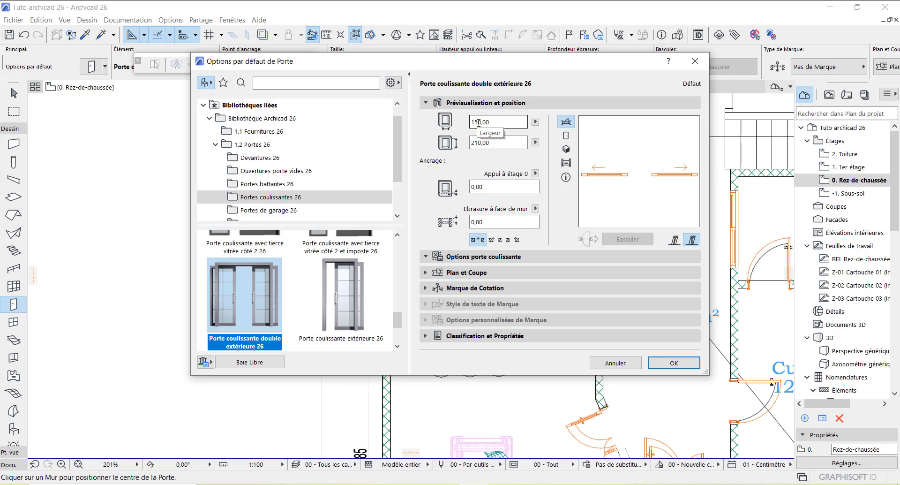
left_click(480, 126)
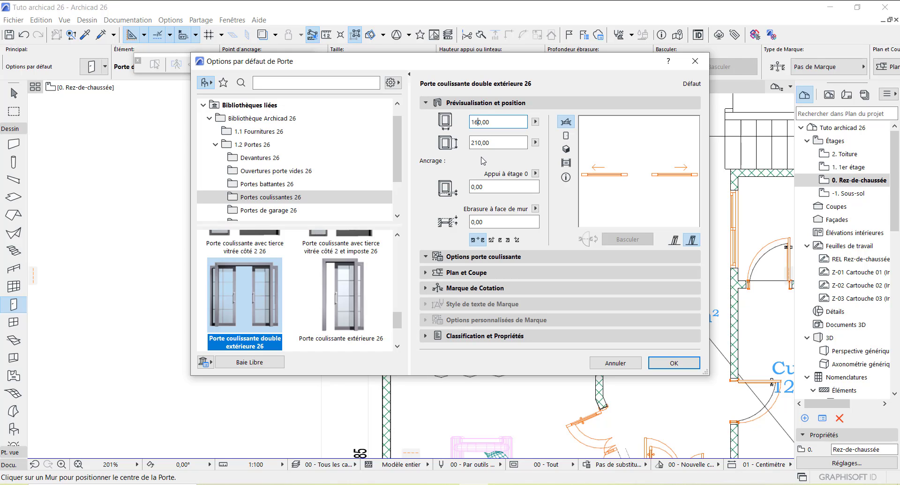
left_click(478, 142)
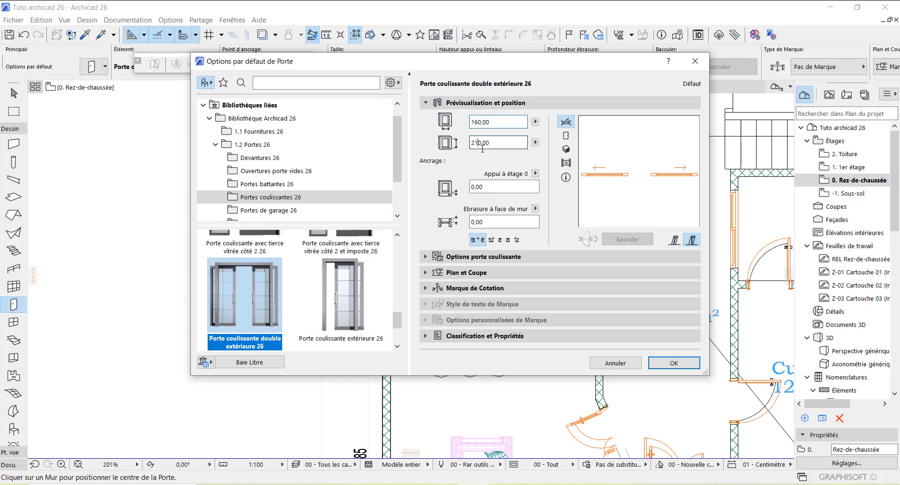
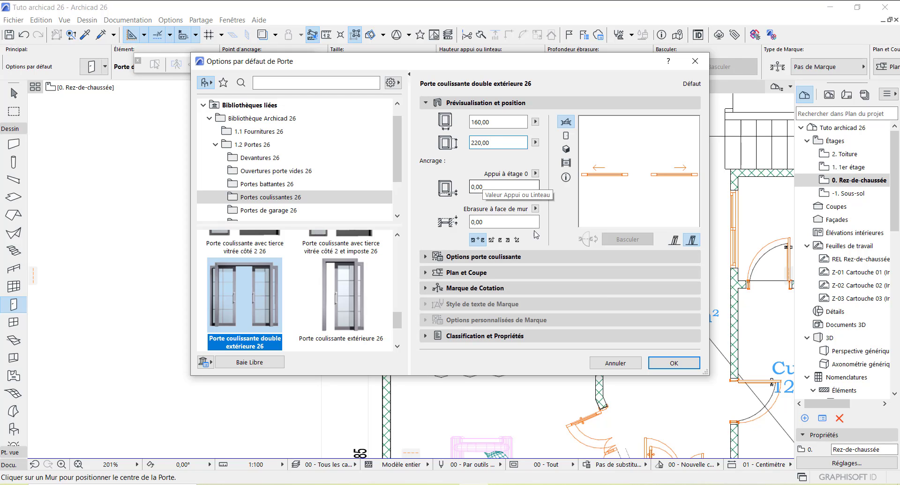
Step: Confirm Porte coulissante double extérieure 26 at 160 × 220 as the default door
left_click(673, 362)
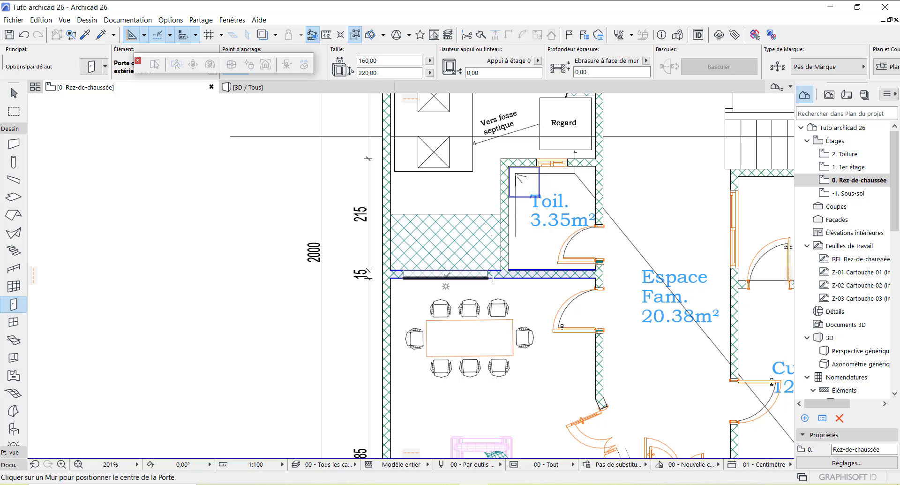
Step: Place the 160 × 220 sliding door centred in the wall above the dining table and set its opening side
left_click(447, 273)
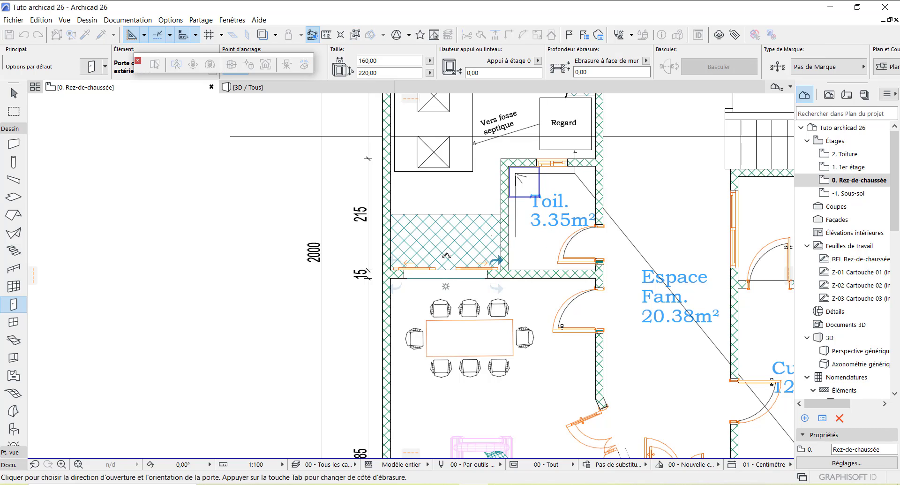
scroll(445, 264, "up", 5)
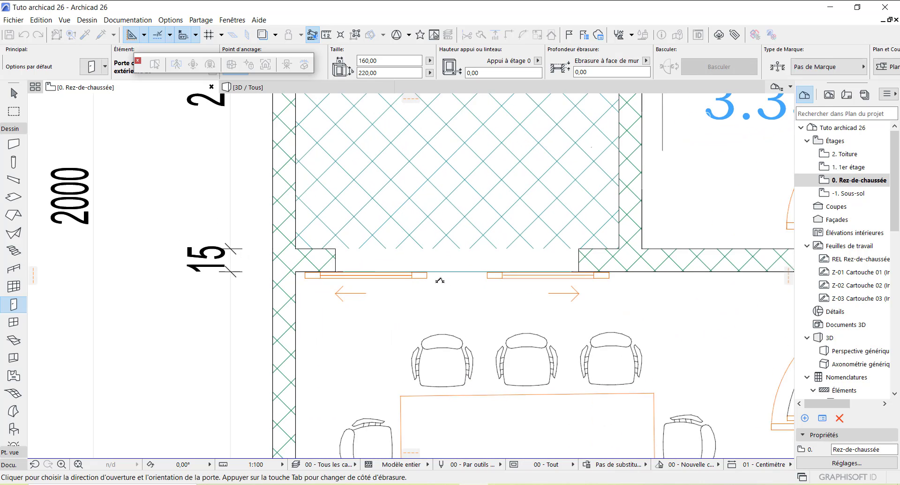
left_click(440, 280)
scroll(440, 280, "down", 5)
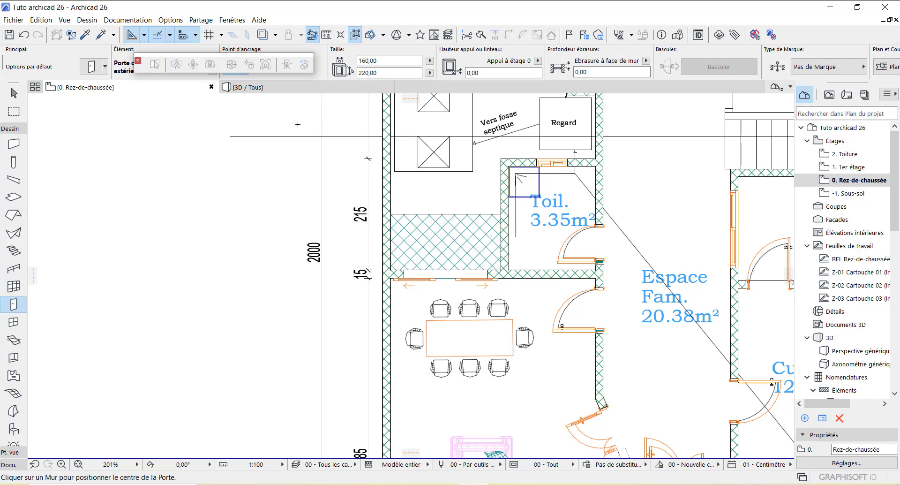
Step: Open the 3D / Tous view and orbit and zoom to inspect the placed doors and windows
left_click(294, 90)
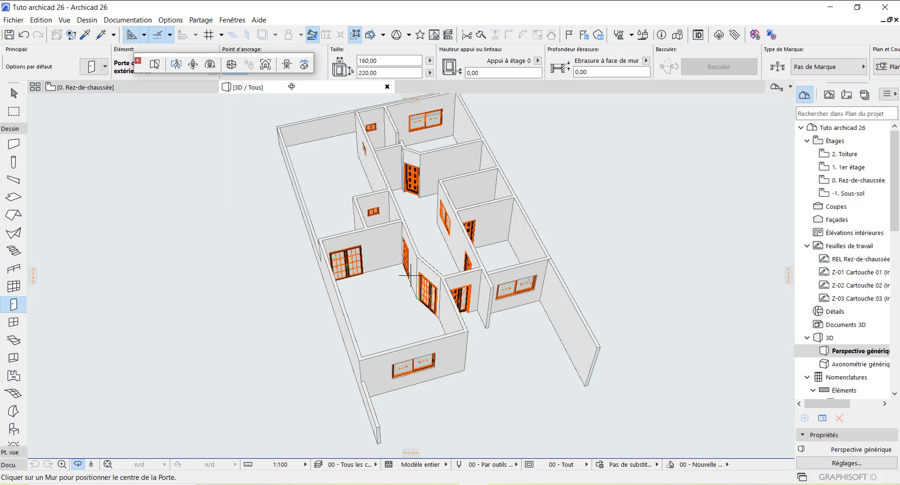
middle_click_drag(416, 368, 305, 350, "shift")
scroll(453, 325, "up", 2)
scroll(453, 325, "up", 8)
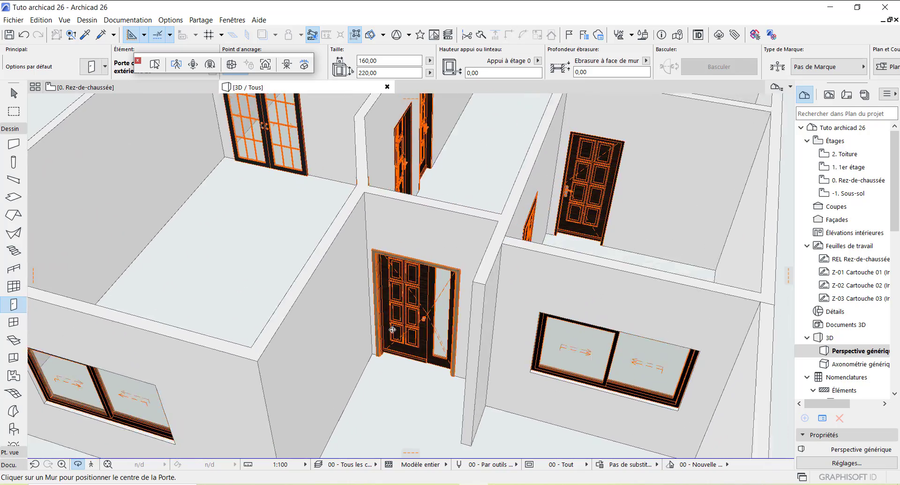
middle_click_drag(392, 329, 685, 282, "shift")
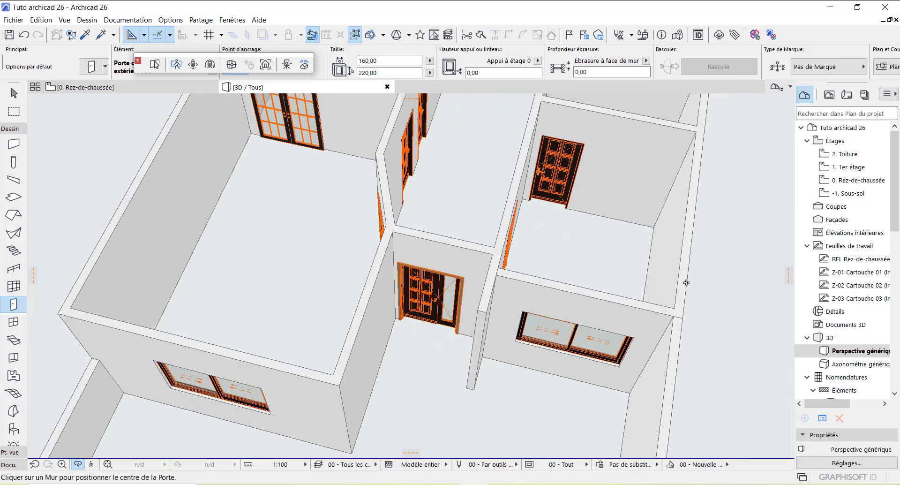
scroll(688, 287, "down", 6)
scroll(581, 120, "up", 10)
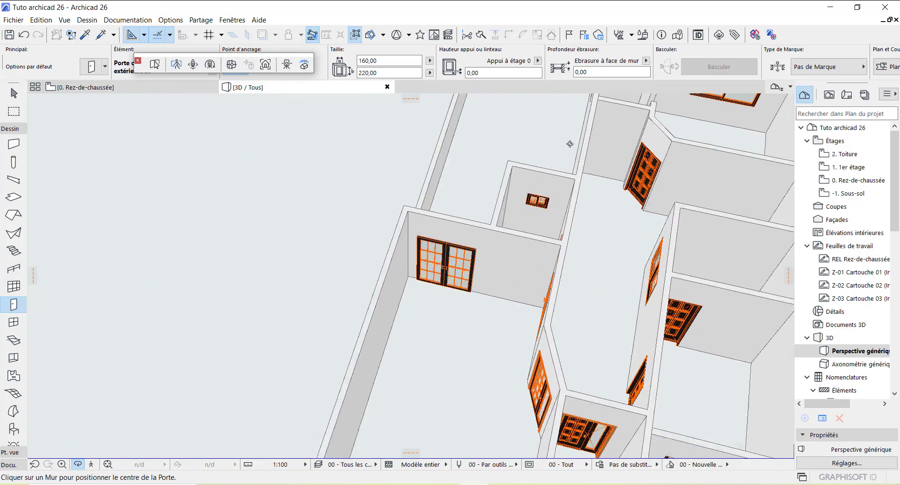
scroll(648, 250, "up", 2)
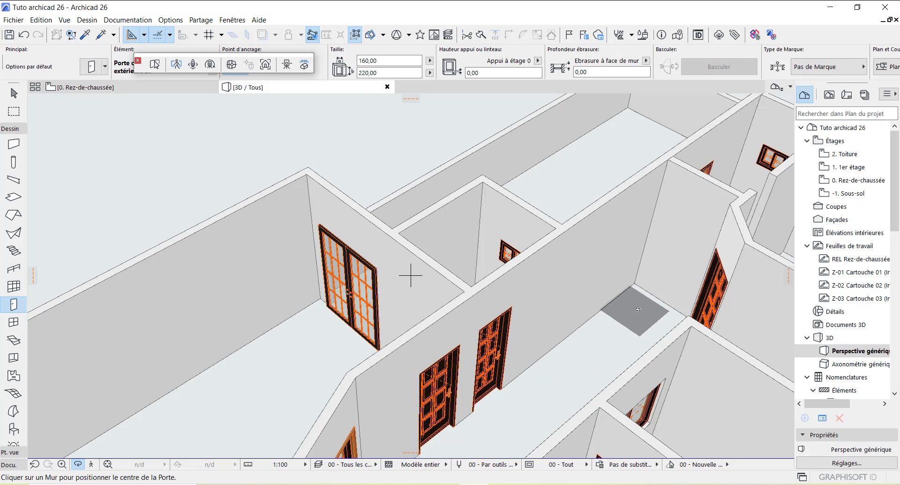
Step: Back on 0. Rez-de-chaussée, place a second 160 × 220 sliding door in the wall beside the Regard
left_click(129, 88)
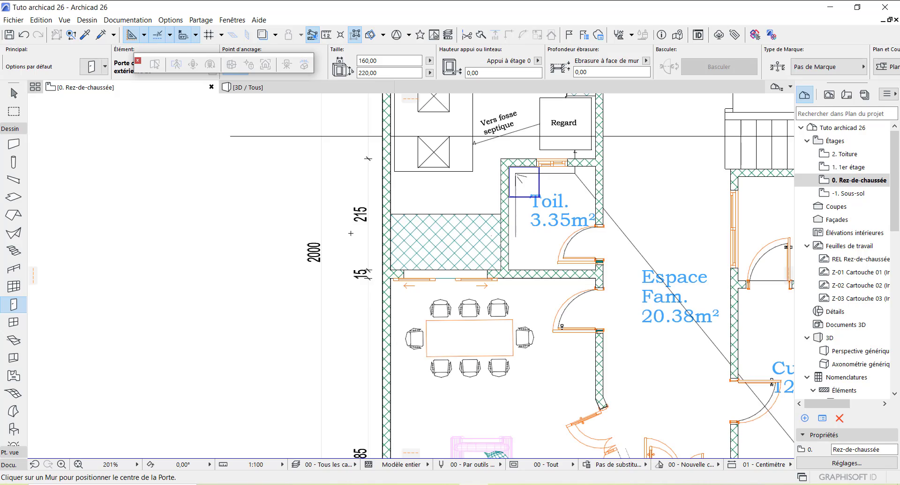
scroll(347, 328, "down", 5)
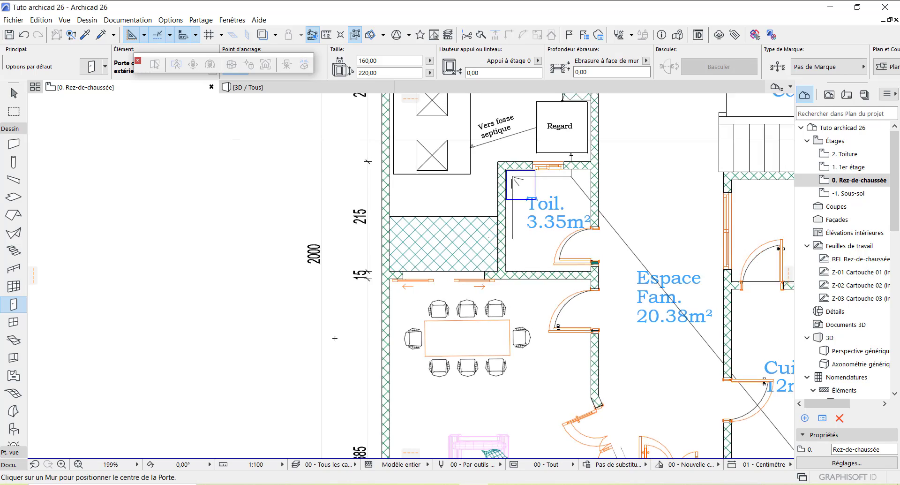
scroll(447, 254, "up", 5)
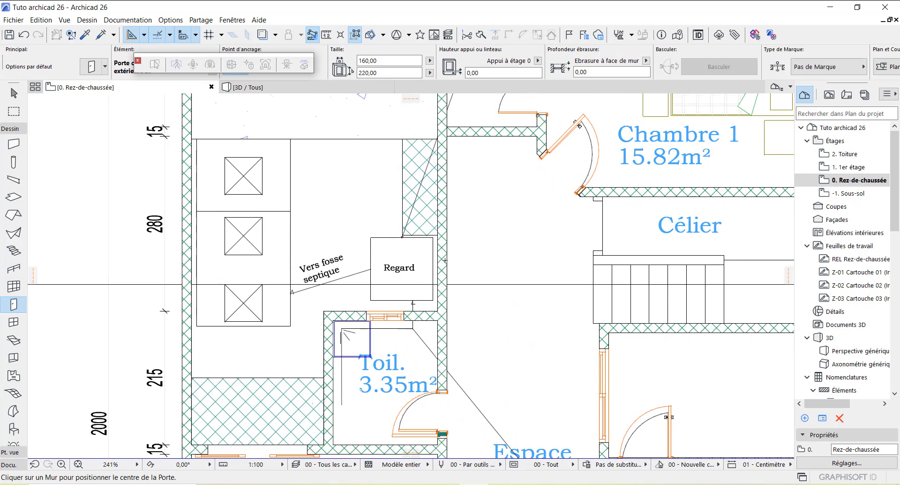
left_click(445, 191)
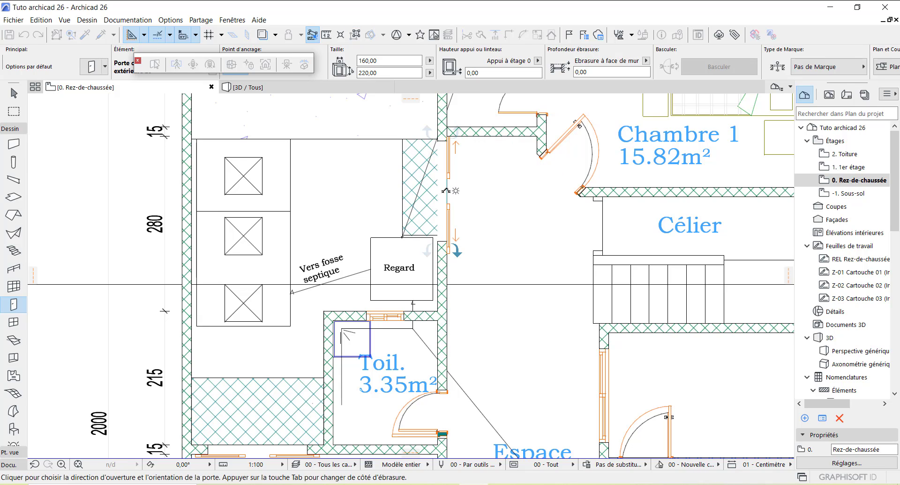
left_click(450, 193)
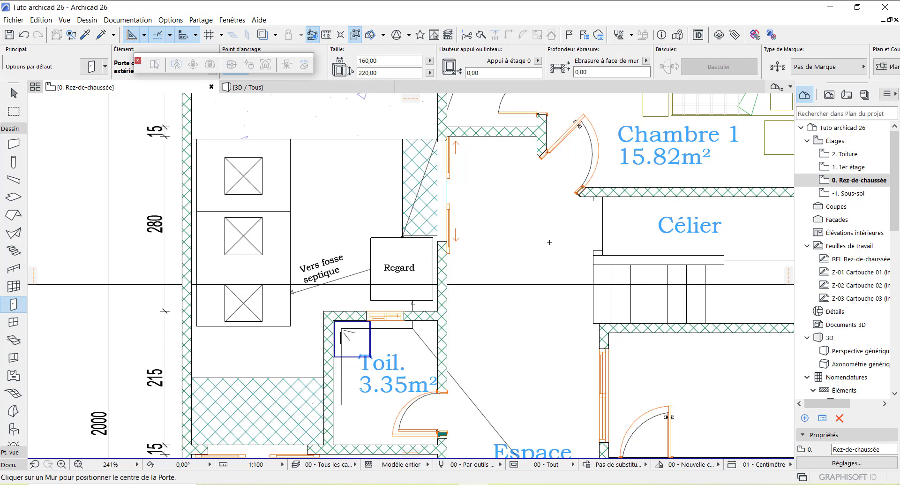
mouse_move(291, 92)
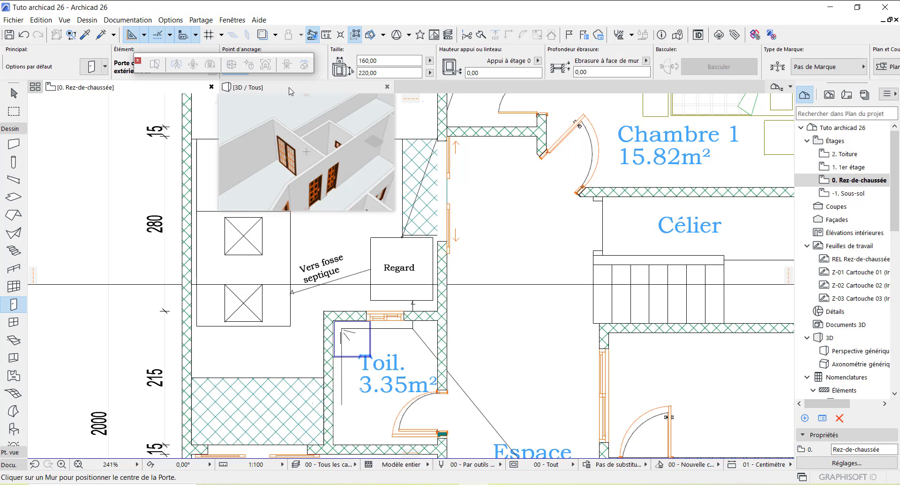
left_click(290, 91)
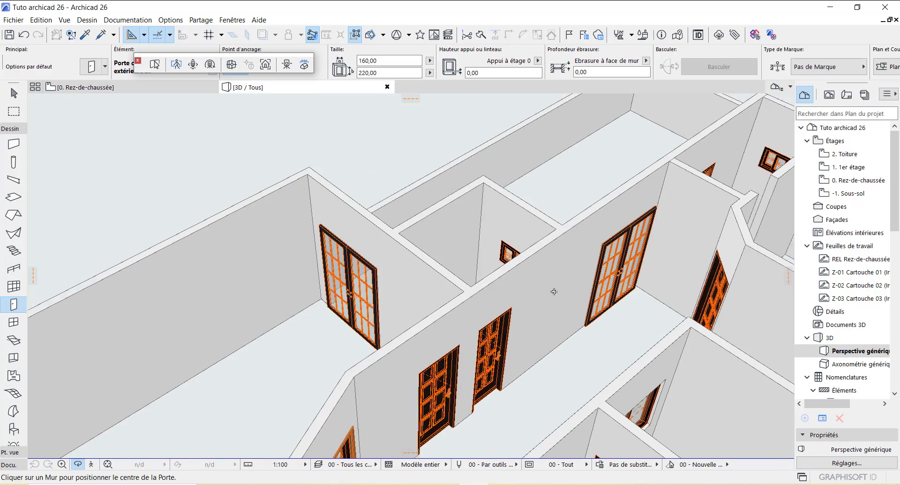
left_click_drag(554, 291, 459, 273)
scroll(446, 250, "down", 3)
scroll(652, 343, "up", 5)
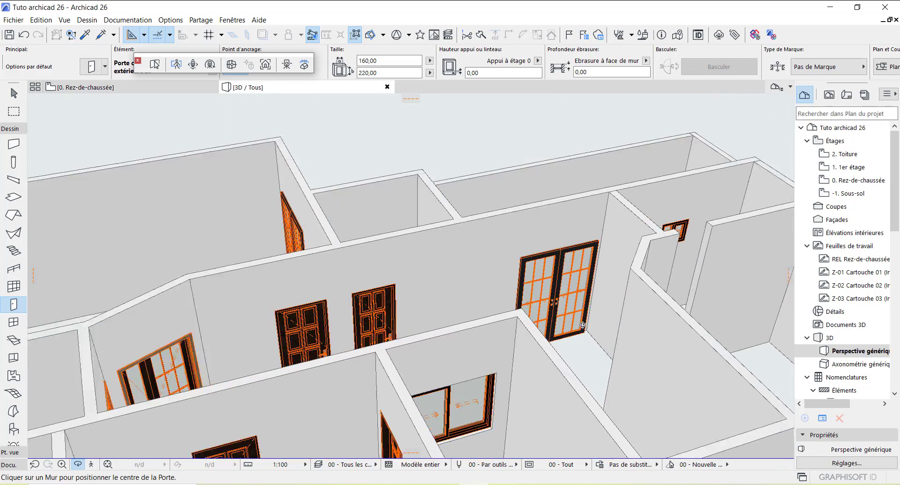
scroll(550, 298, "up", 2)
scroll(550, 297, "down", 5)
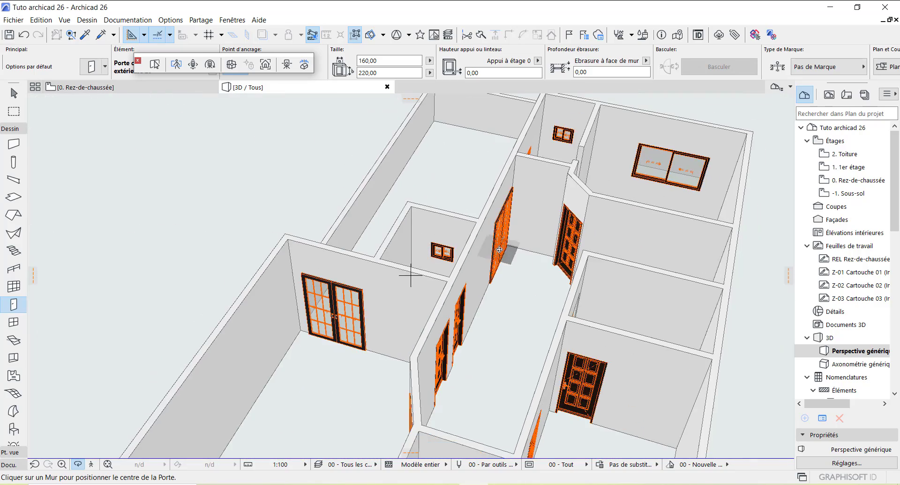
left_click_drag(499, 249, 430, 257)
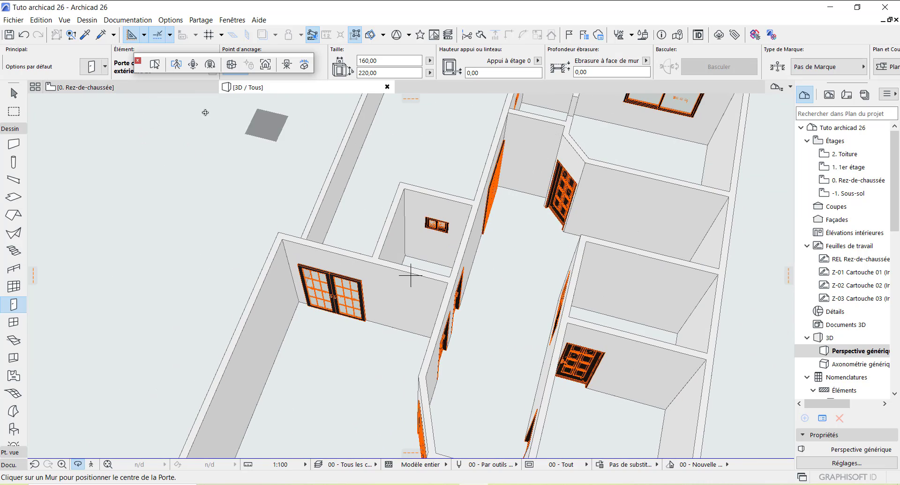
left_click(145, 88)
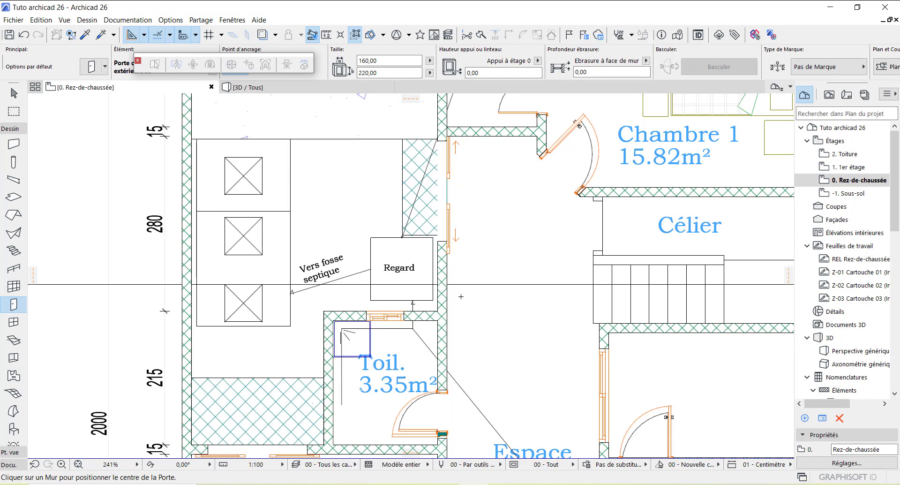
scroll(464, 294, "down", 5)
scroll(468, 145, "down", 4)
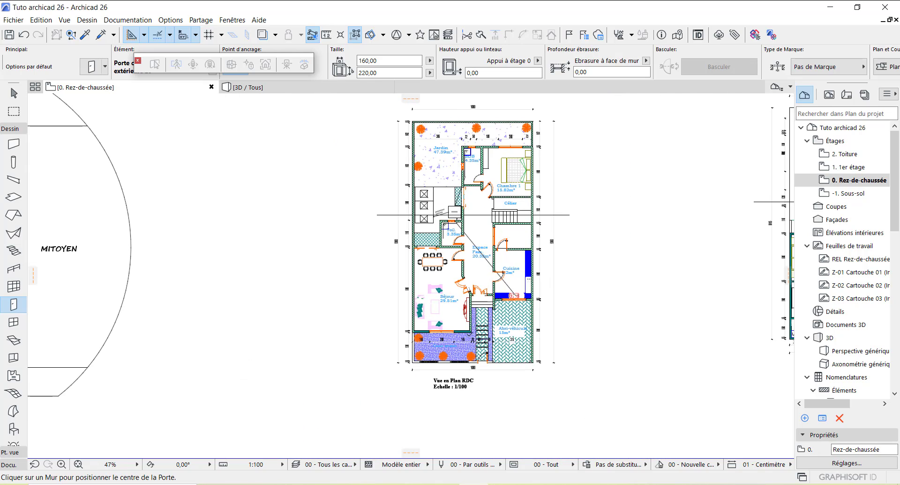
scroll(466, 324, "up", 3)
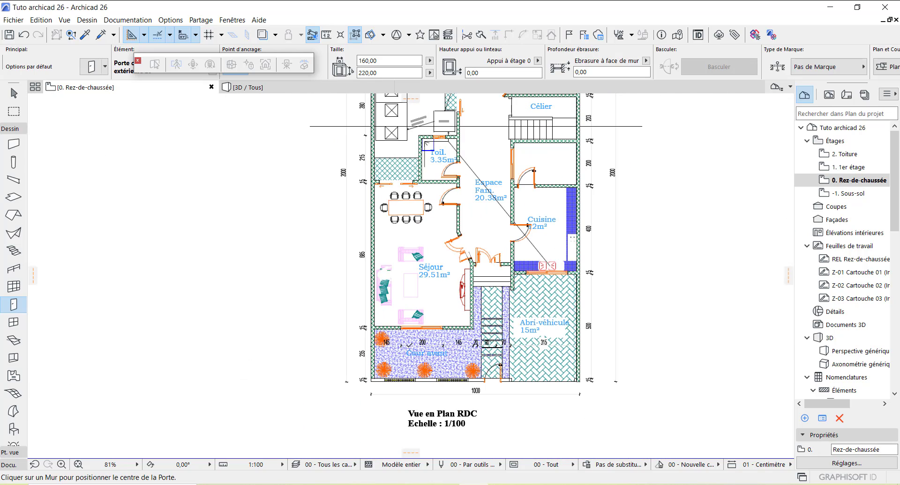